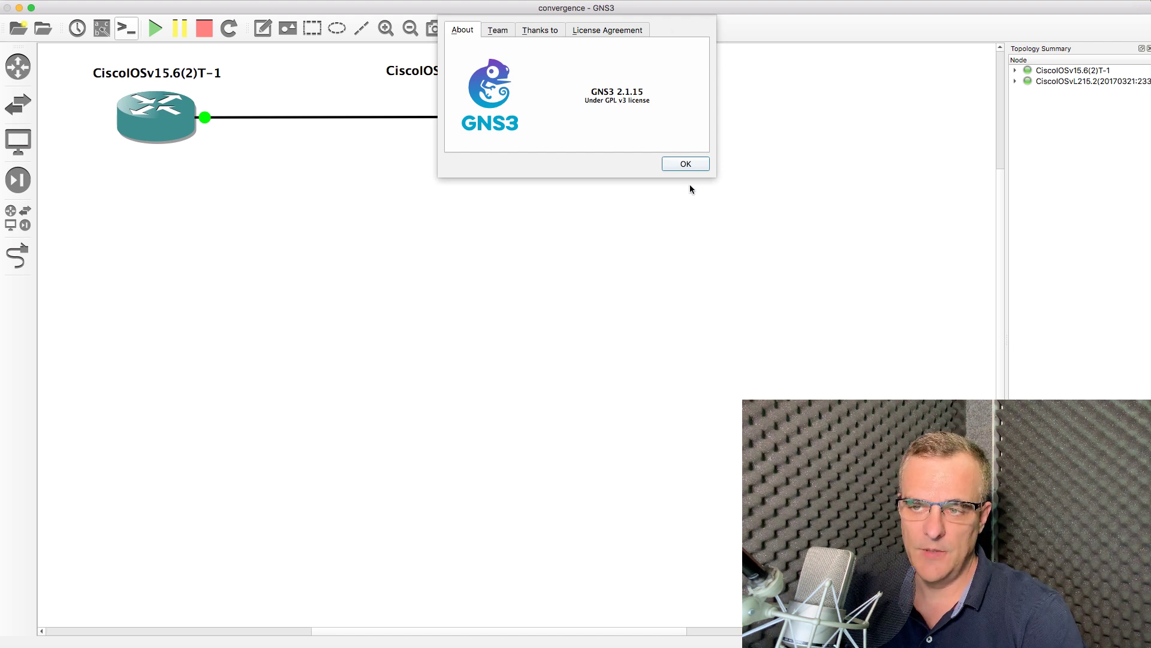
Close the About box, open consoles to all nodes, and check the GNS3 2.2.0b3 version
left_click(686, 163)
left_click(126, 28)
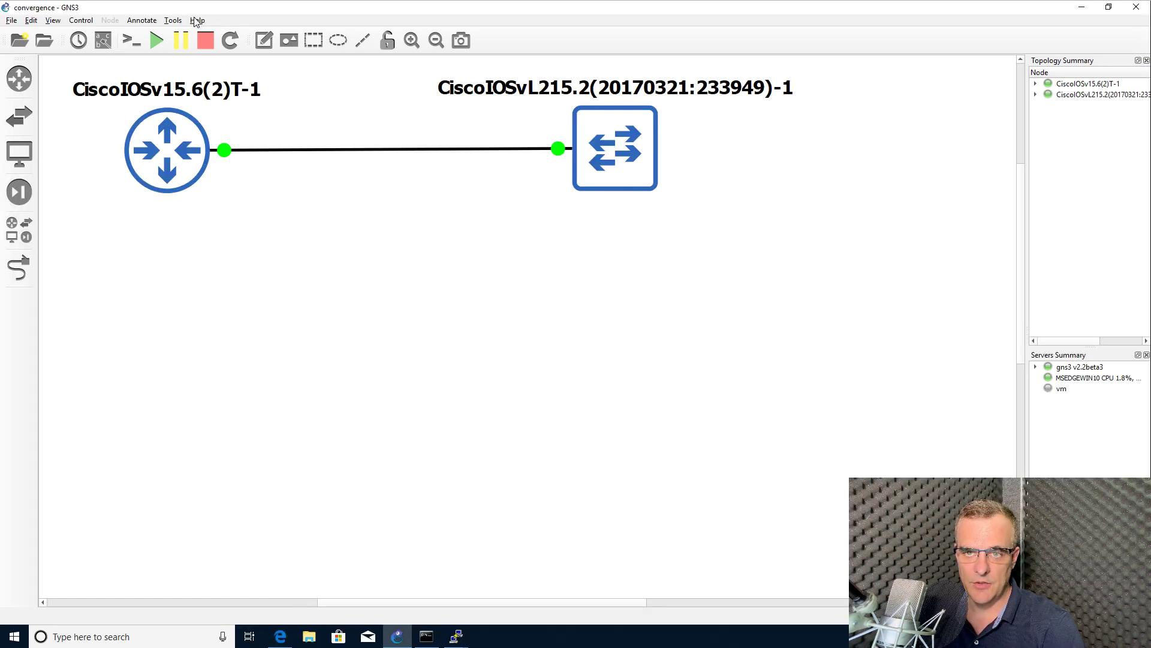
left_click(197, 20)
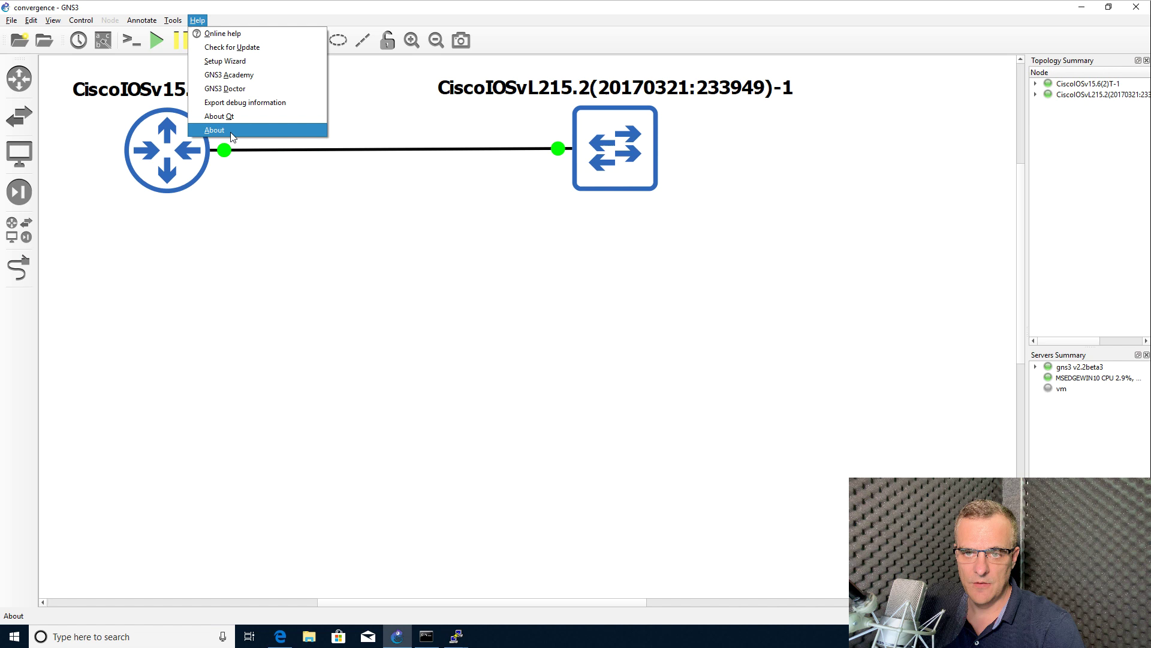
left_click(207, 130)
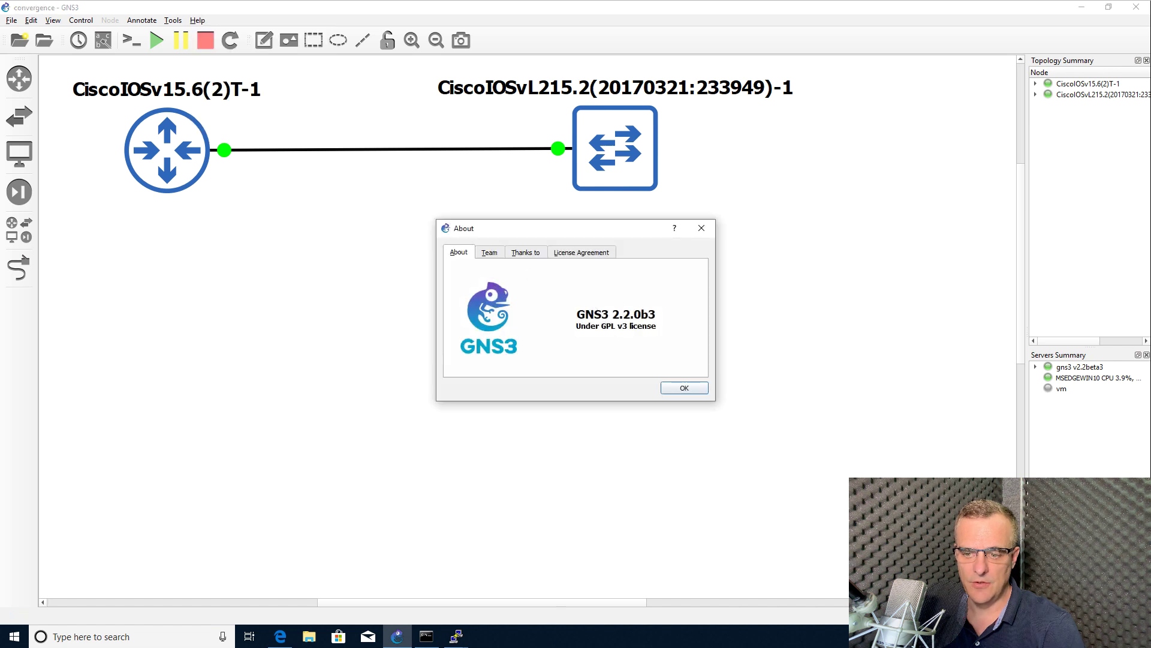
left_click(685, 388)
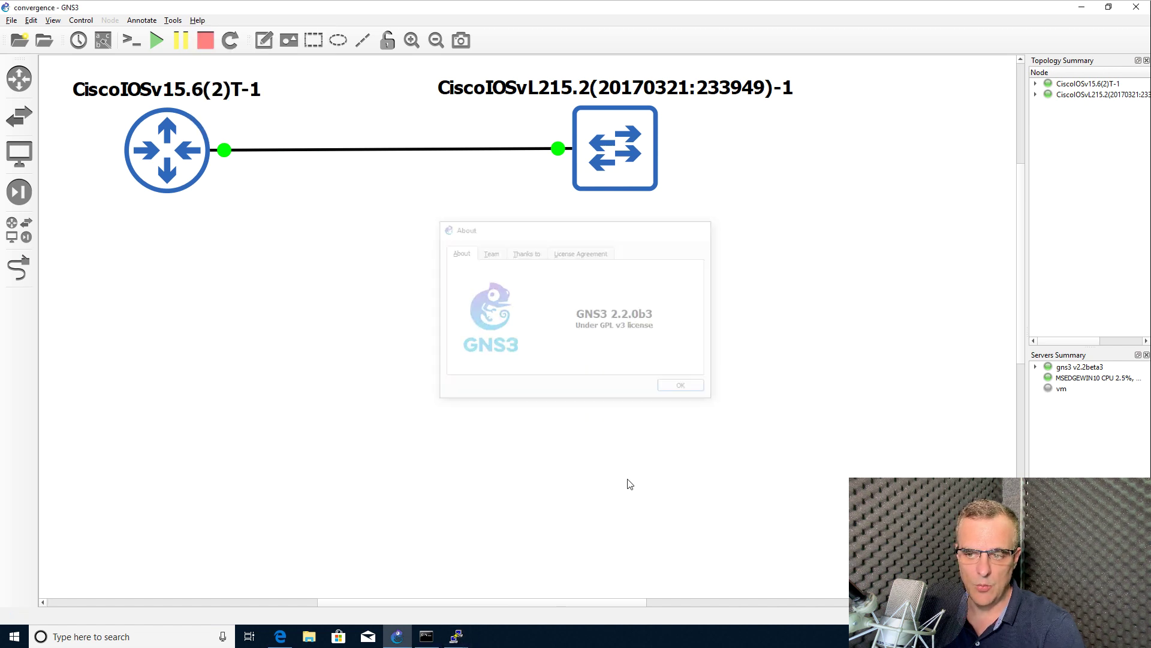
Bring the switch console window, then the router console window, to the front
mouse_move(468, 620)
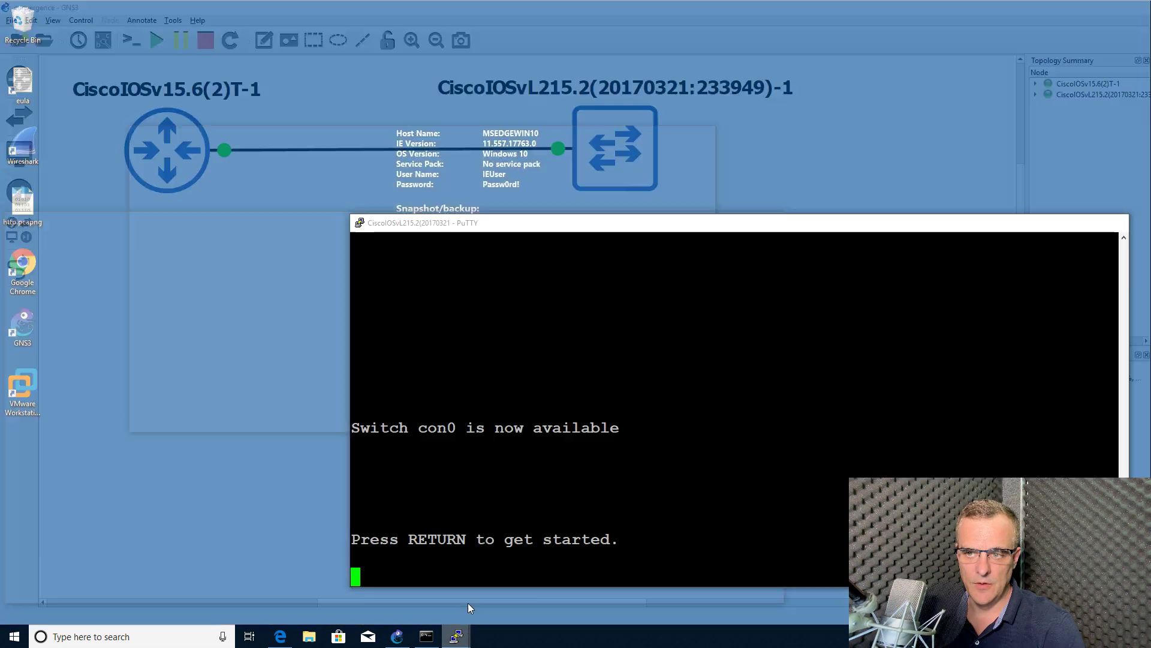
left_click(516, 589)
left_click(401, 580)
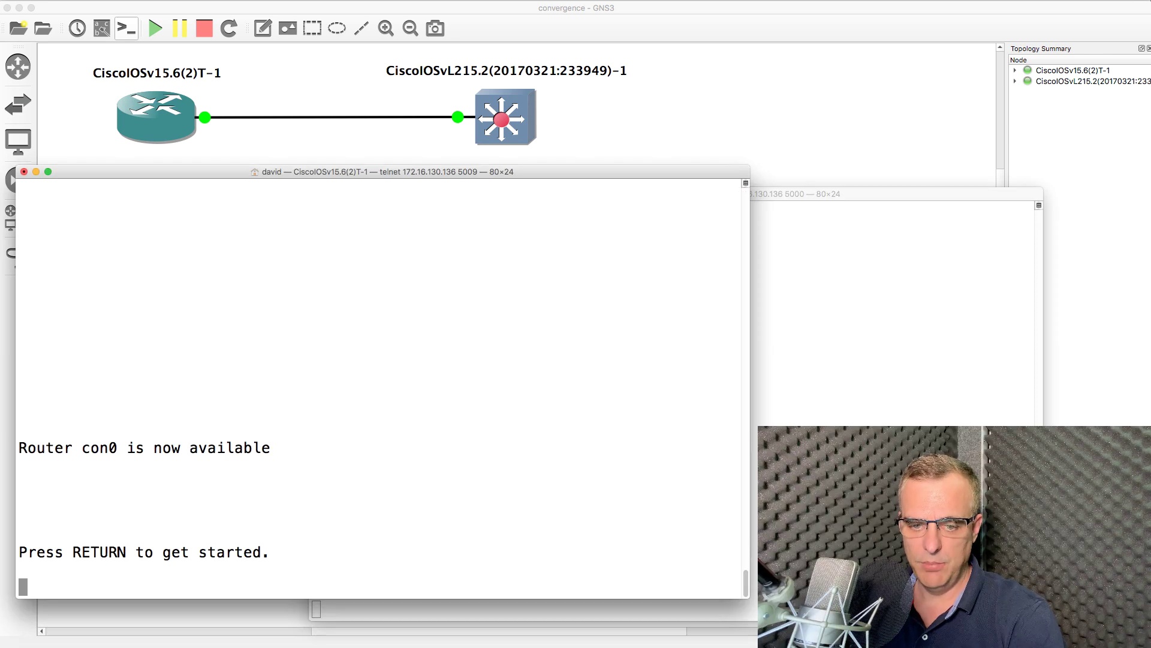
Run sh ip int brief on the router and review the administratively down interfaces
key("Return")
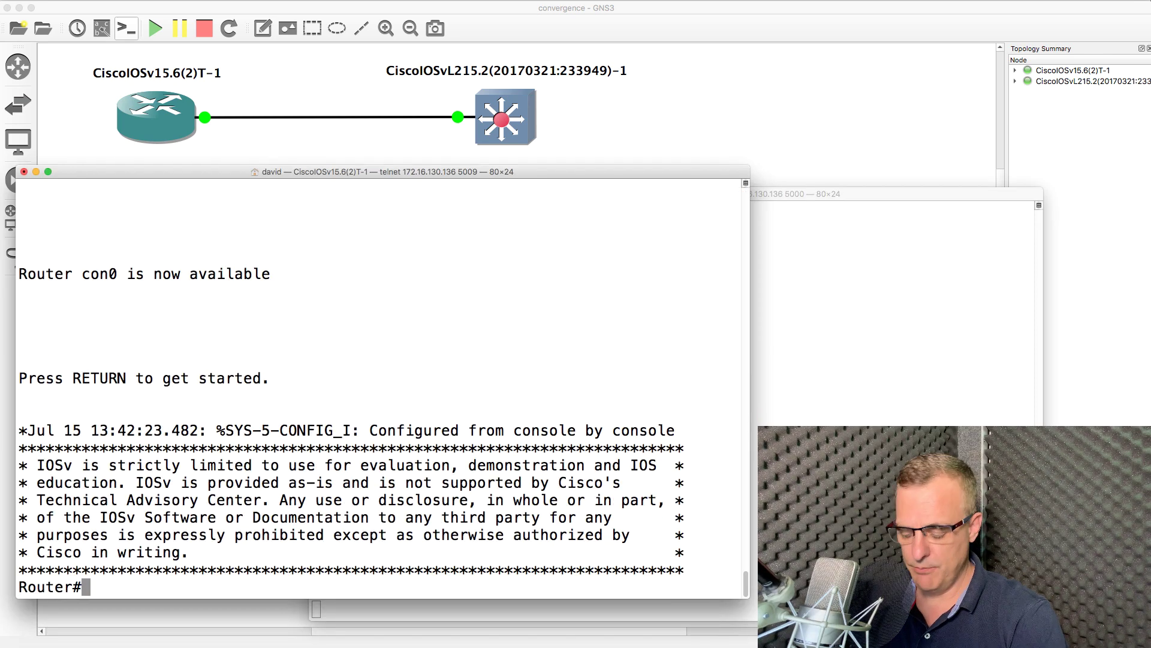
type("sh ip intb")
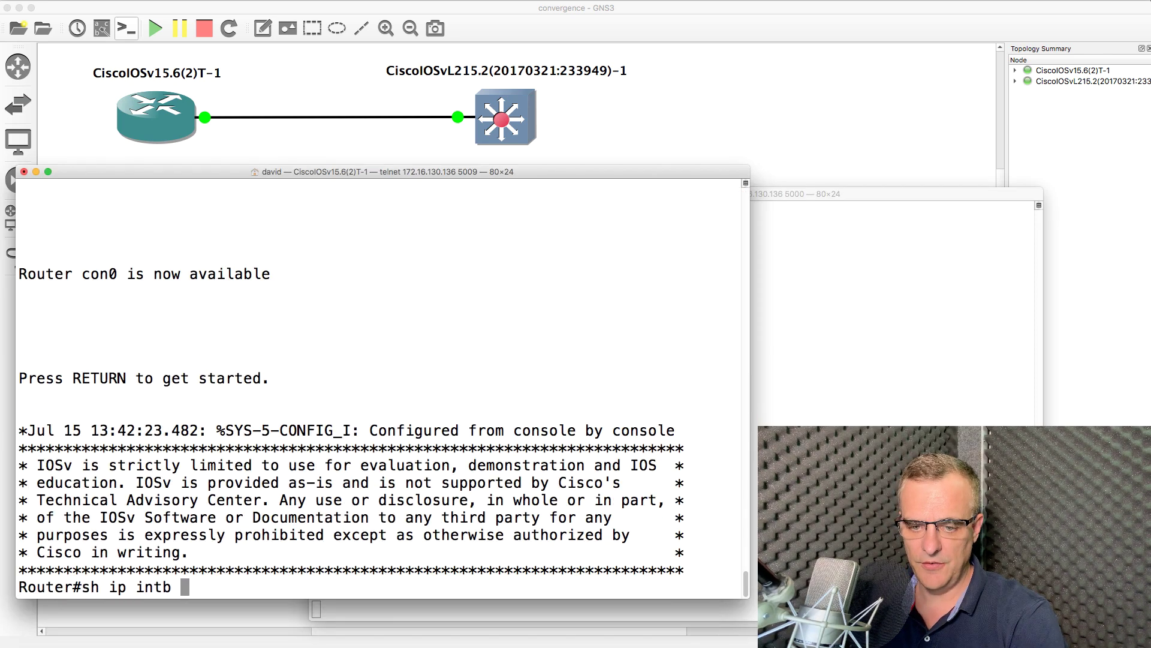
key("BackSpace")
key("BackSpace")
type("brief")
key("Return")
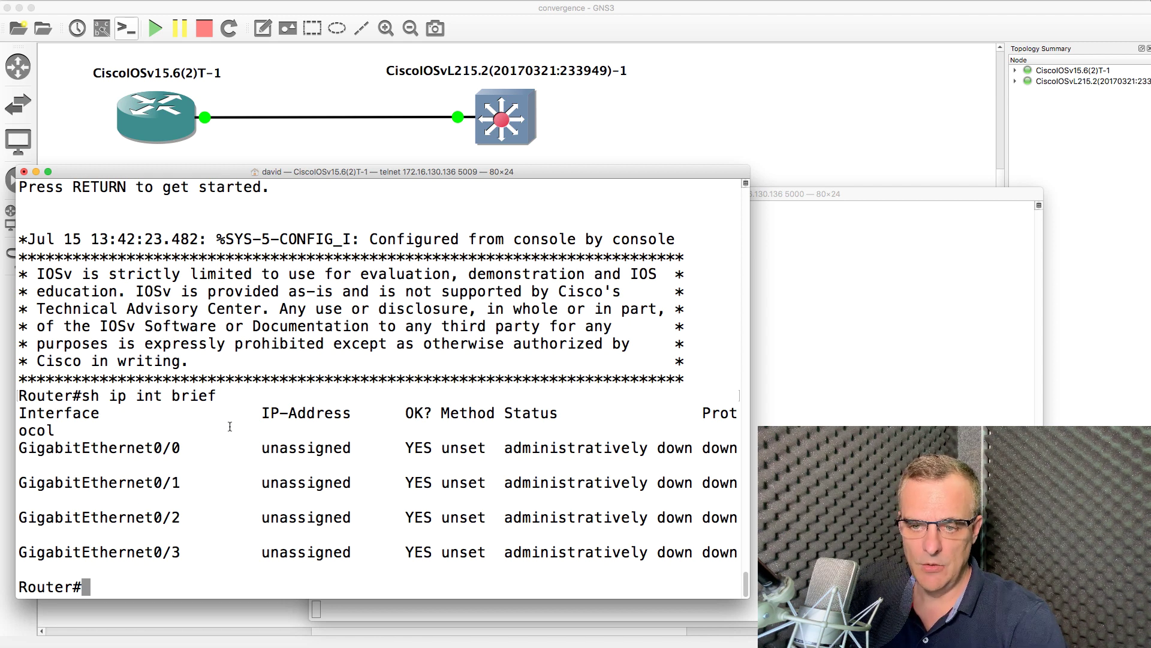
left_click_drag(23, 447, 712, 553)
Enable GigabitEthernet0/0 with no shut in global configuration mode
type("conf t")
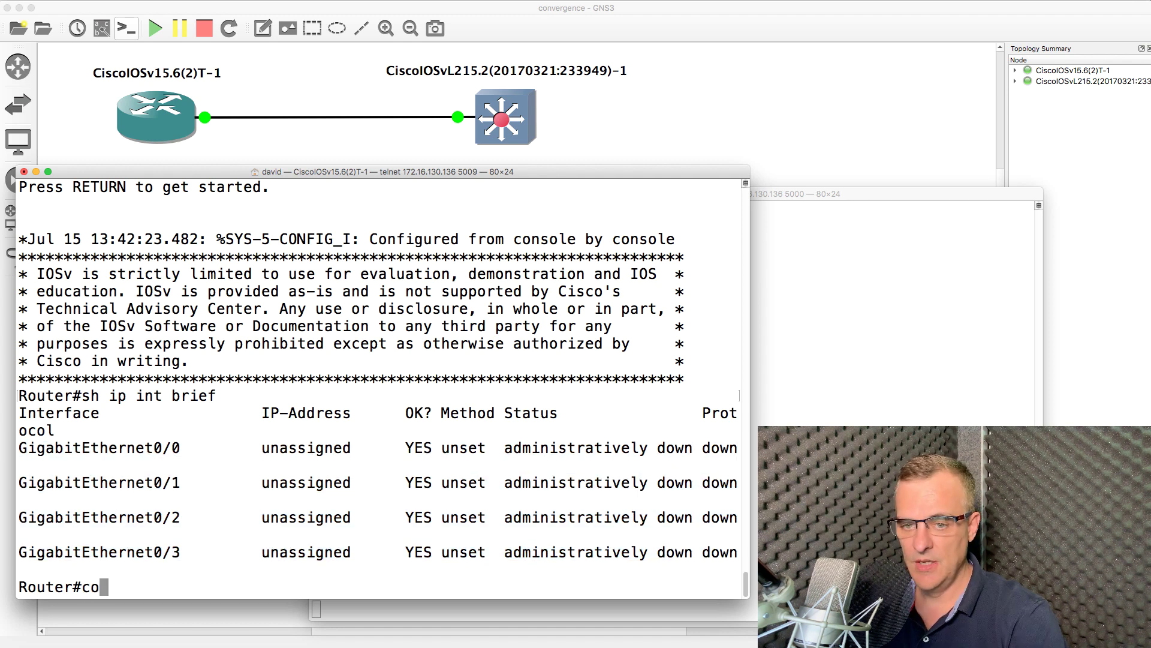
key("Return")
type("int g0/0")
key("Return")
type("no shut")
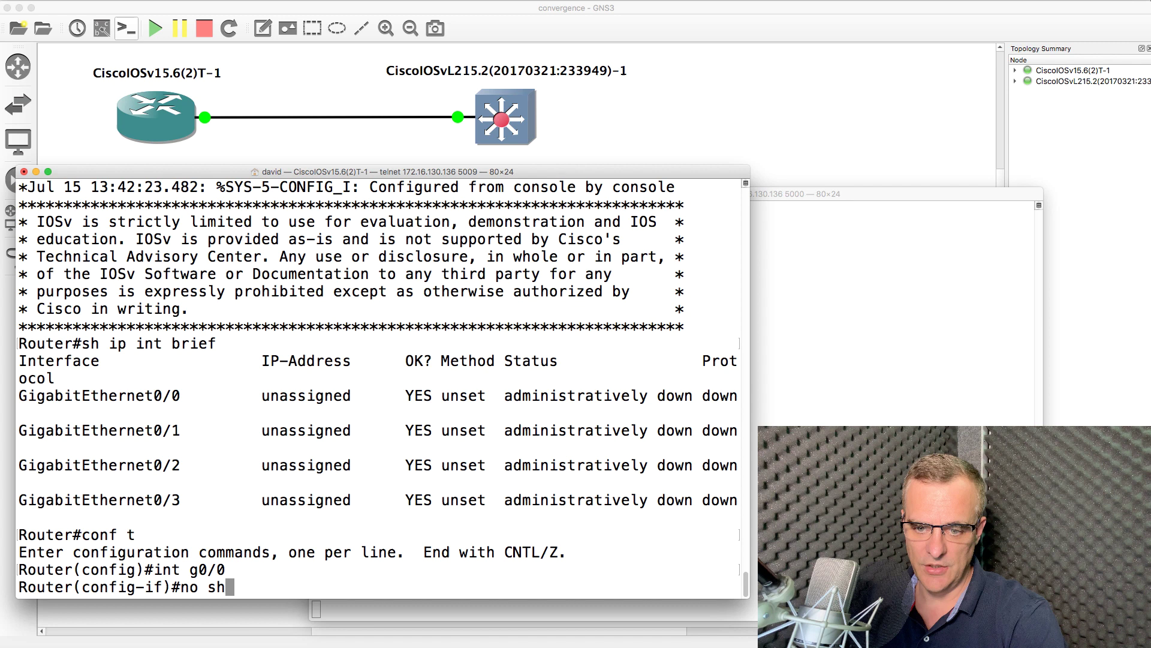
key("Return")
type("exit")
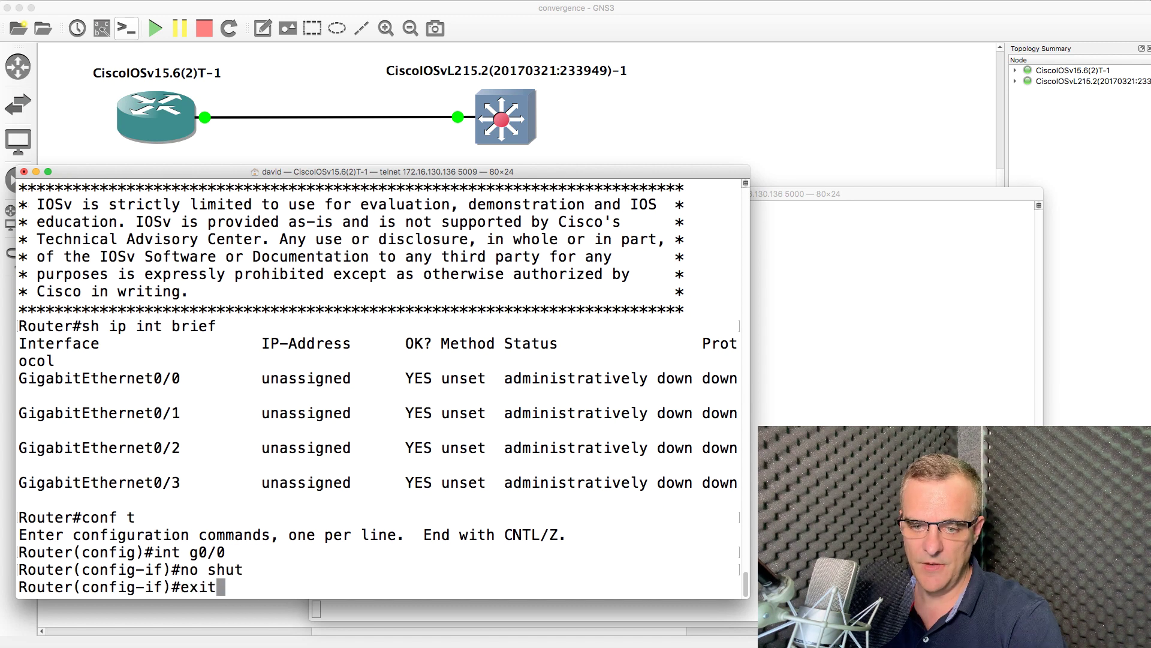
key("Return")
Enable GigabitEthernet0/1 with no shut and leave configuration mode with end
type("int g0/1")
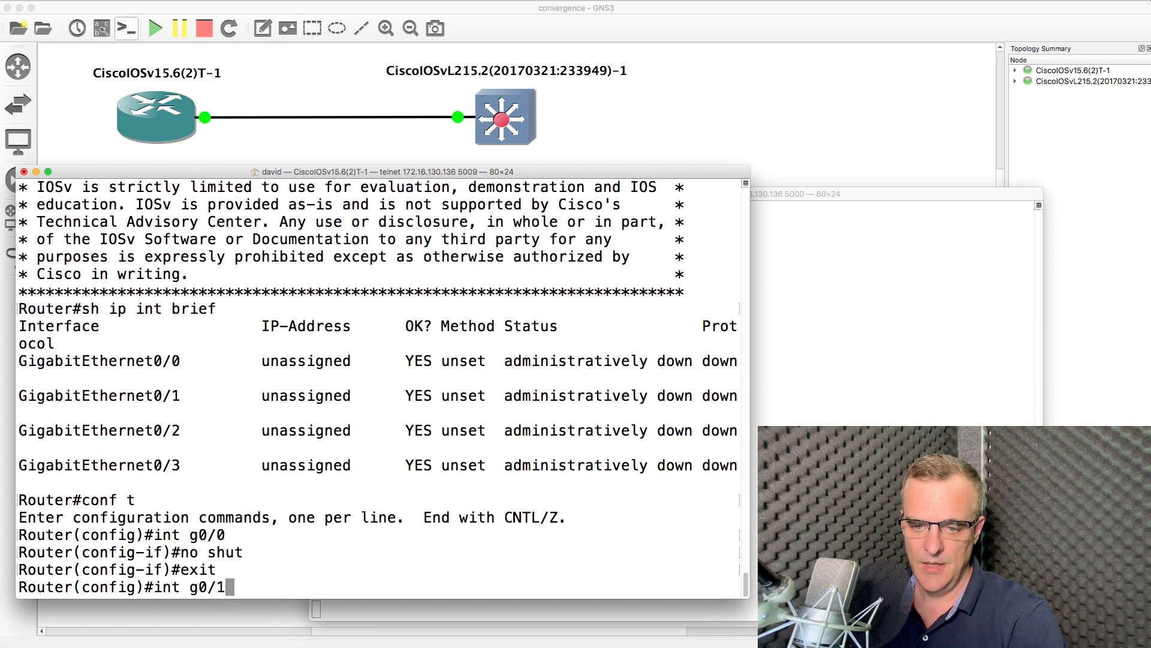
key("Return")
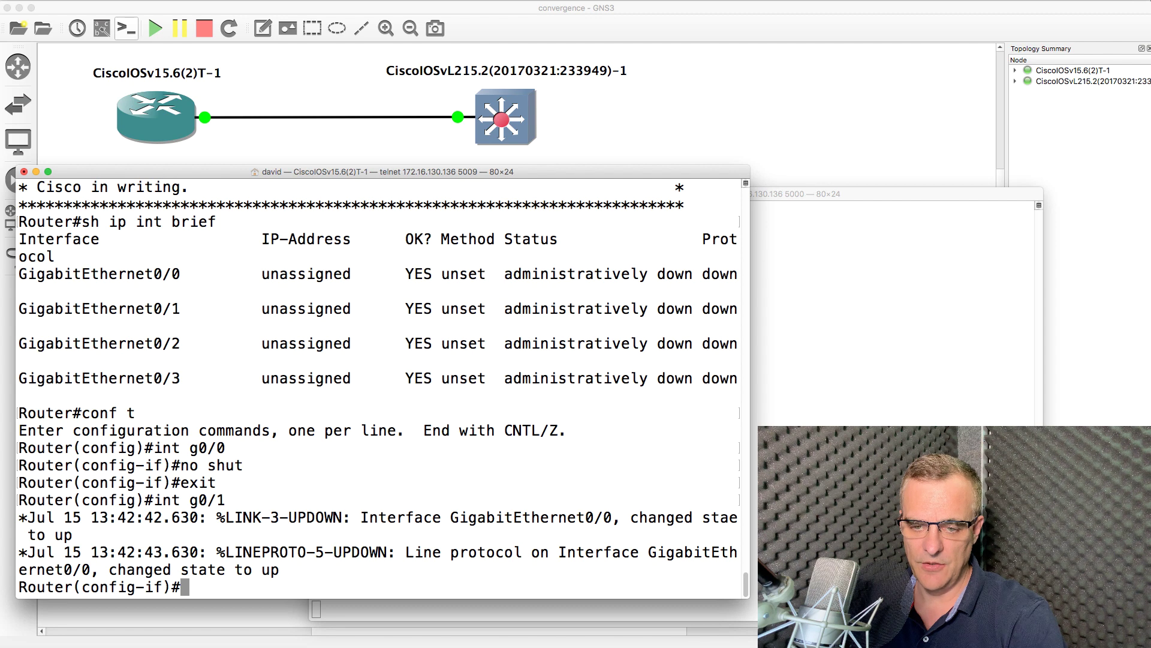
key("Up")
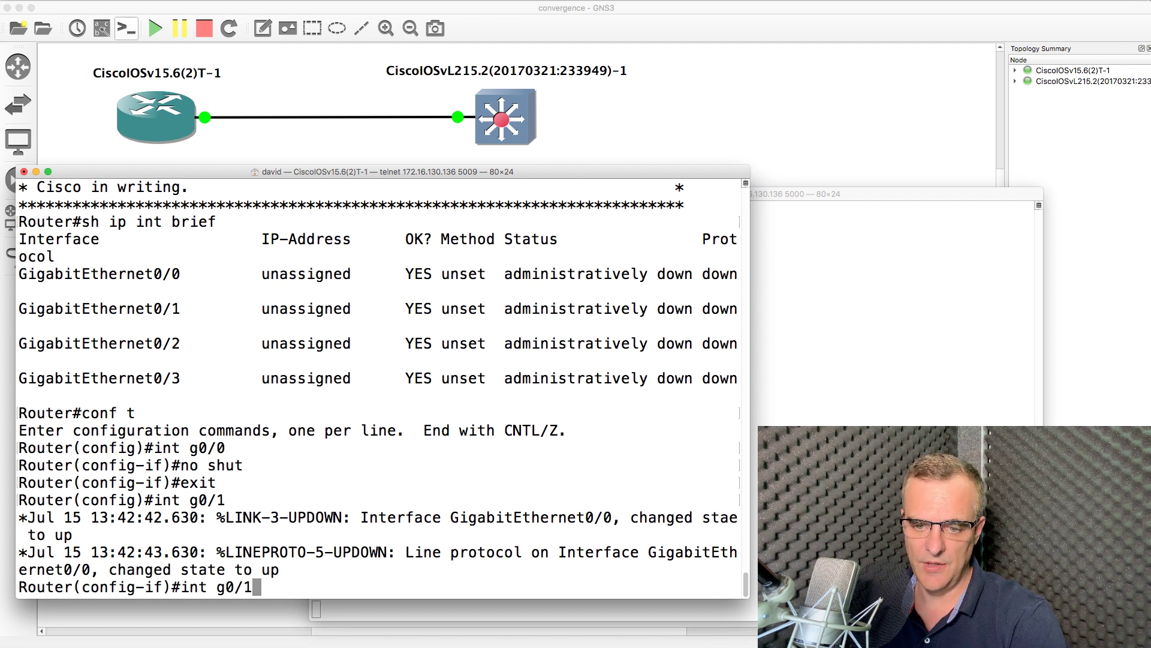
key("Return")
type("no shut")
key("Return")
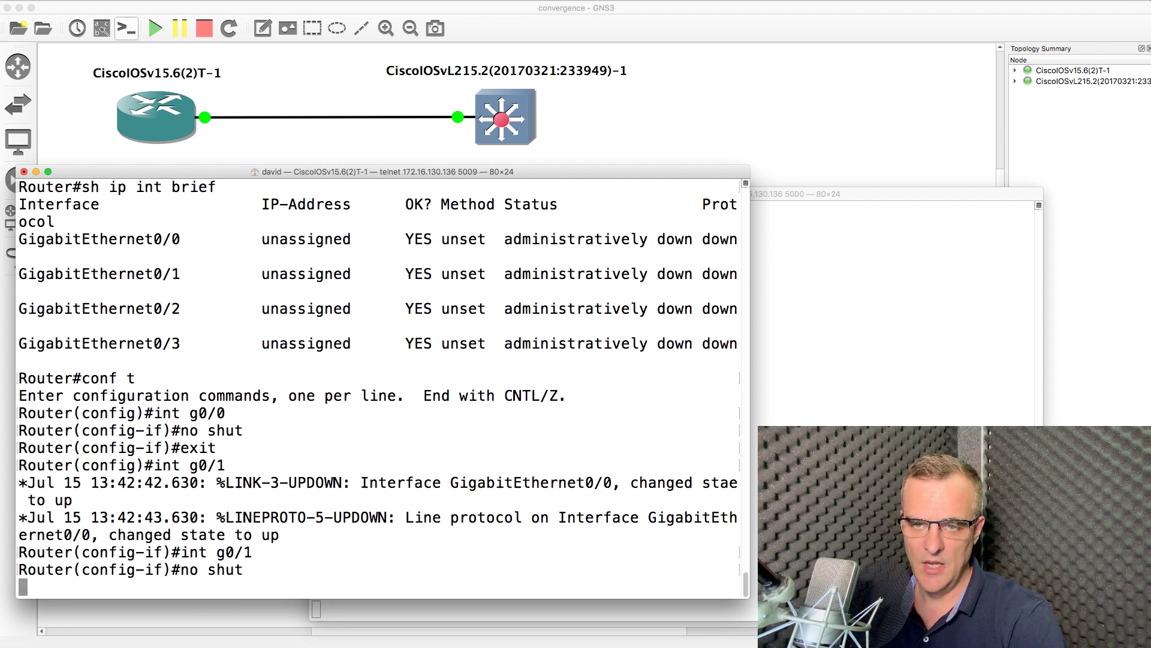
type("end")
key("Return")
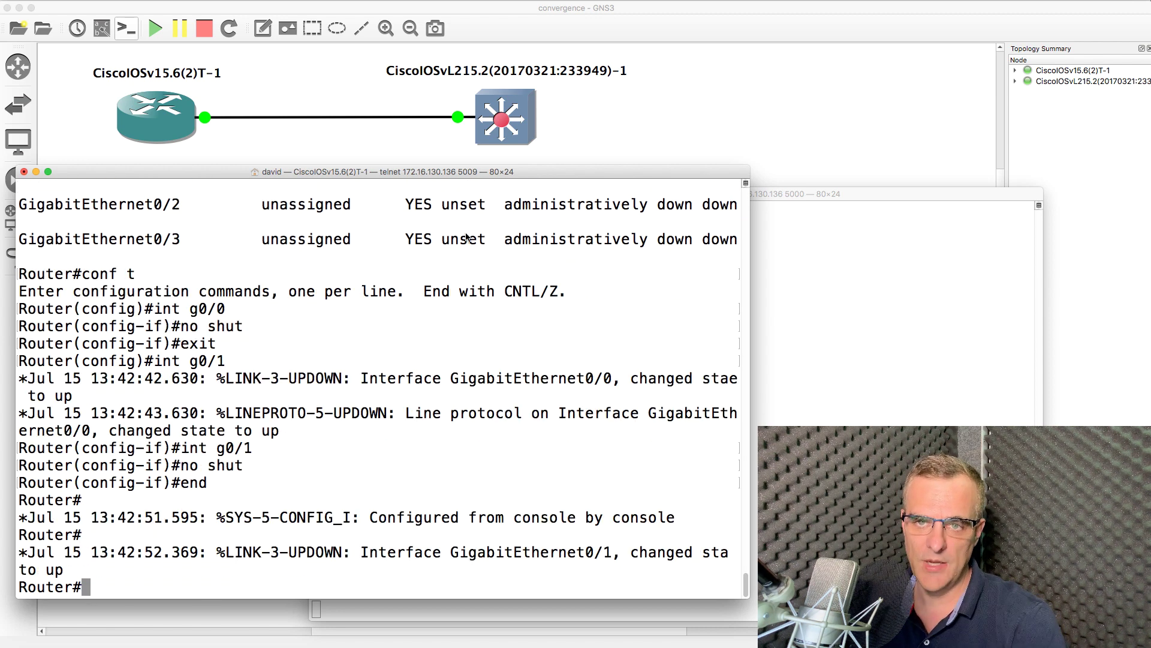
Show link interface labels, then rerun sh ip int brief to confirm Gi0/0 and Gi0/1 are up
left_click(105, 30)
left_click_drag(477, 131, 422, 132)
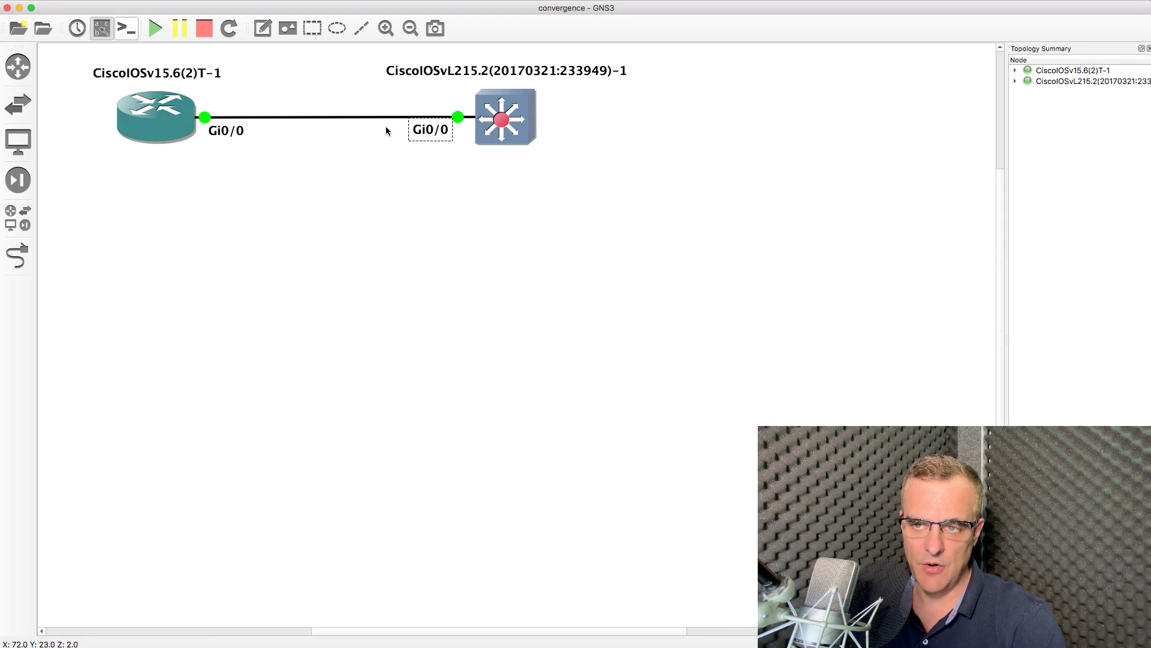
key("super+Tab")
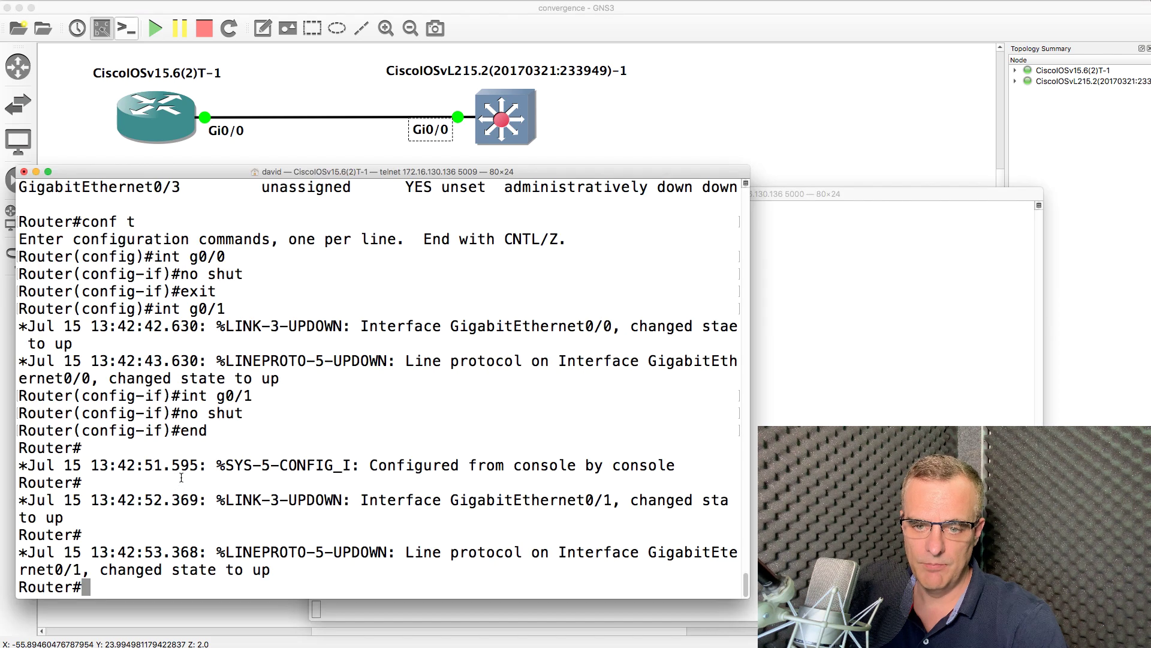
left_click_drag(265, 398, 177, 396)
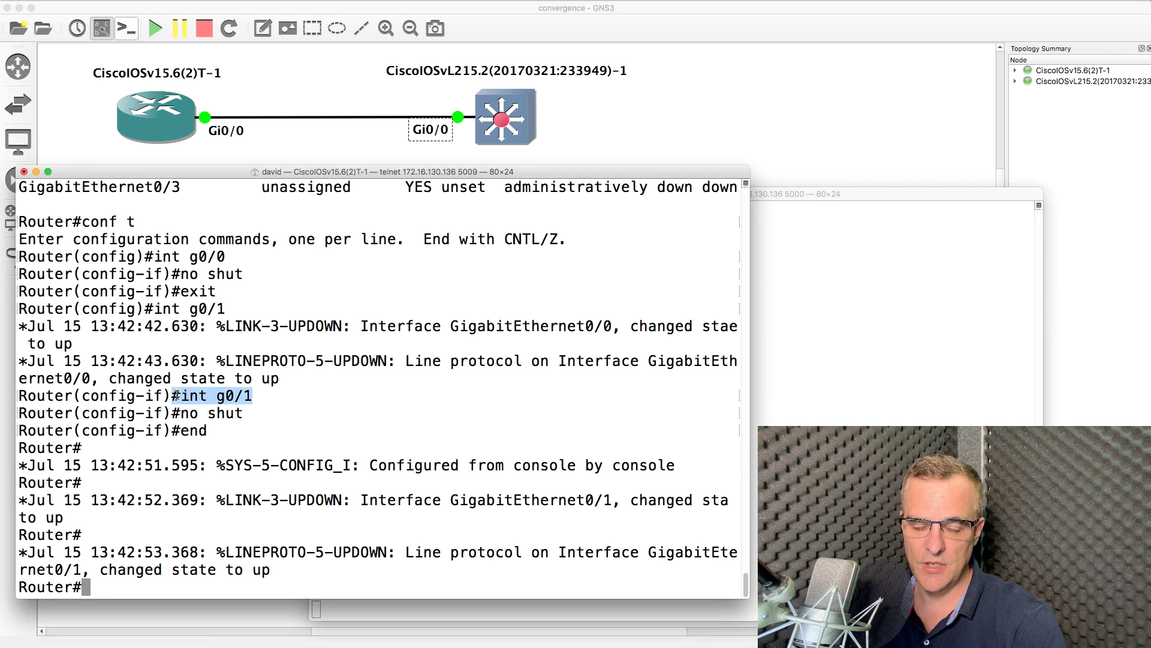
type("sh ip int brief")
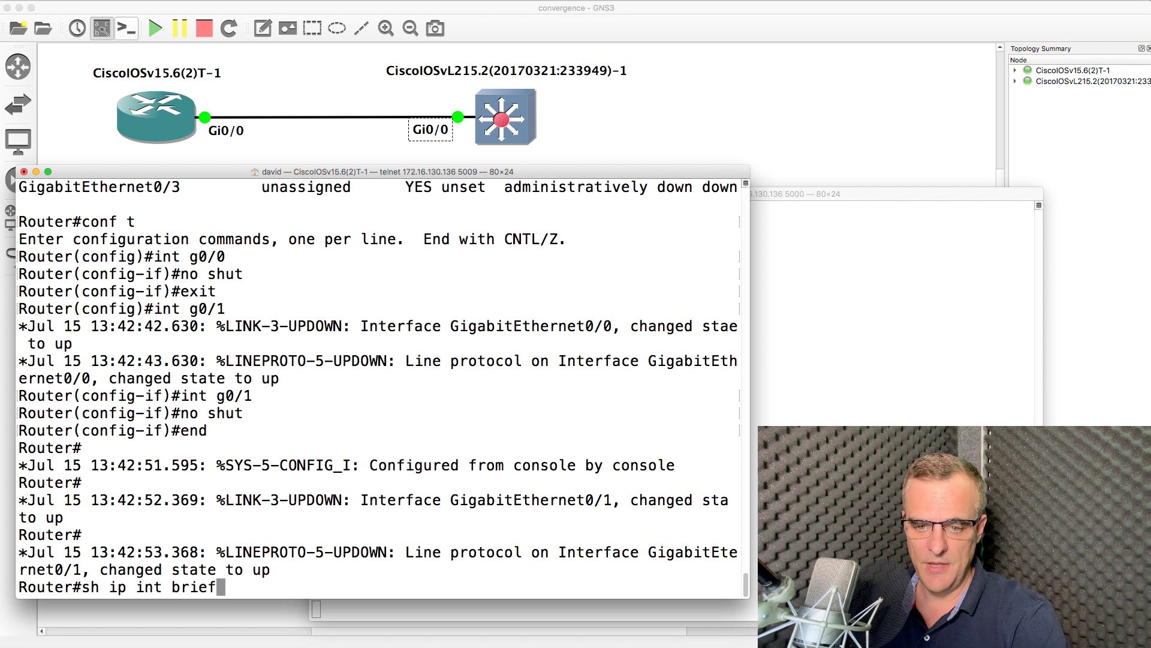
key("Return")
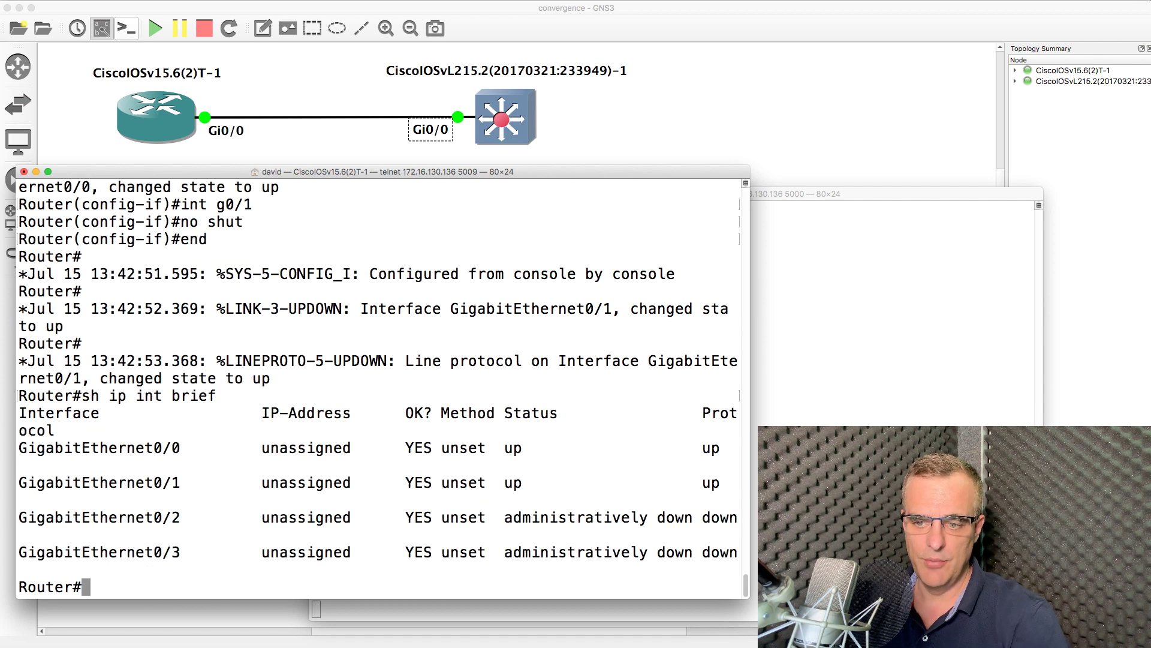
left_click_drag(728, 482, 12, 442)
Enable GigabitEthernet0/2 with no shut and recheck the interface summary
type("conf t")
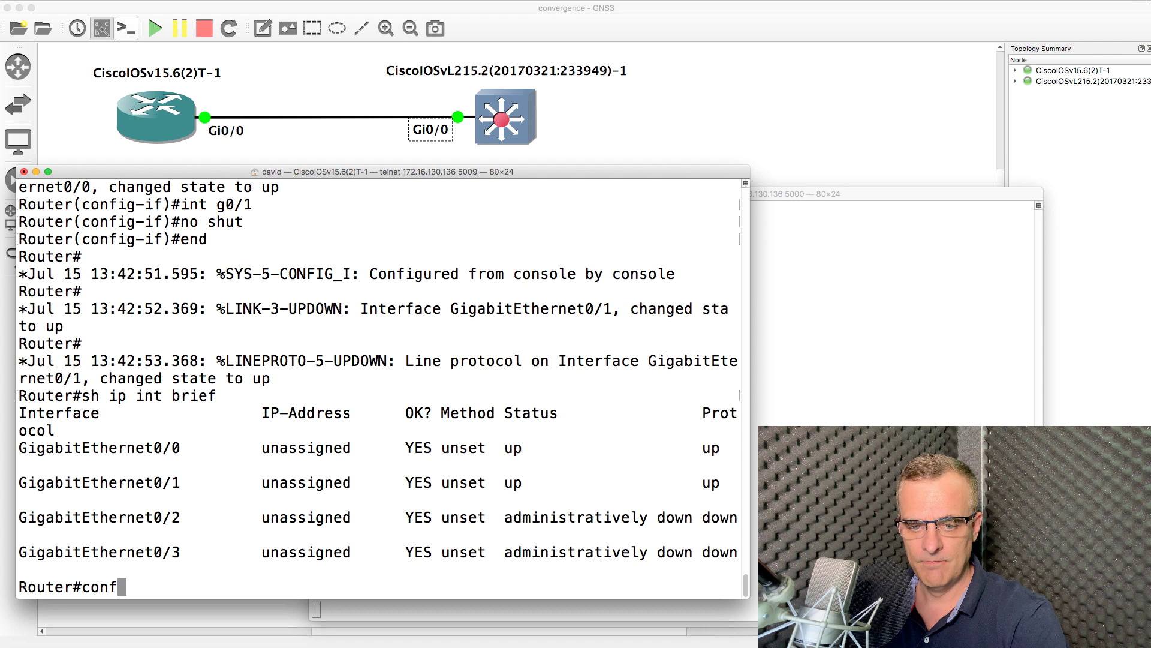
key("Return")
type("int g0/2")
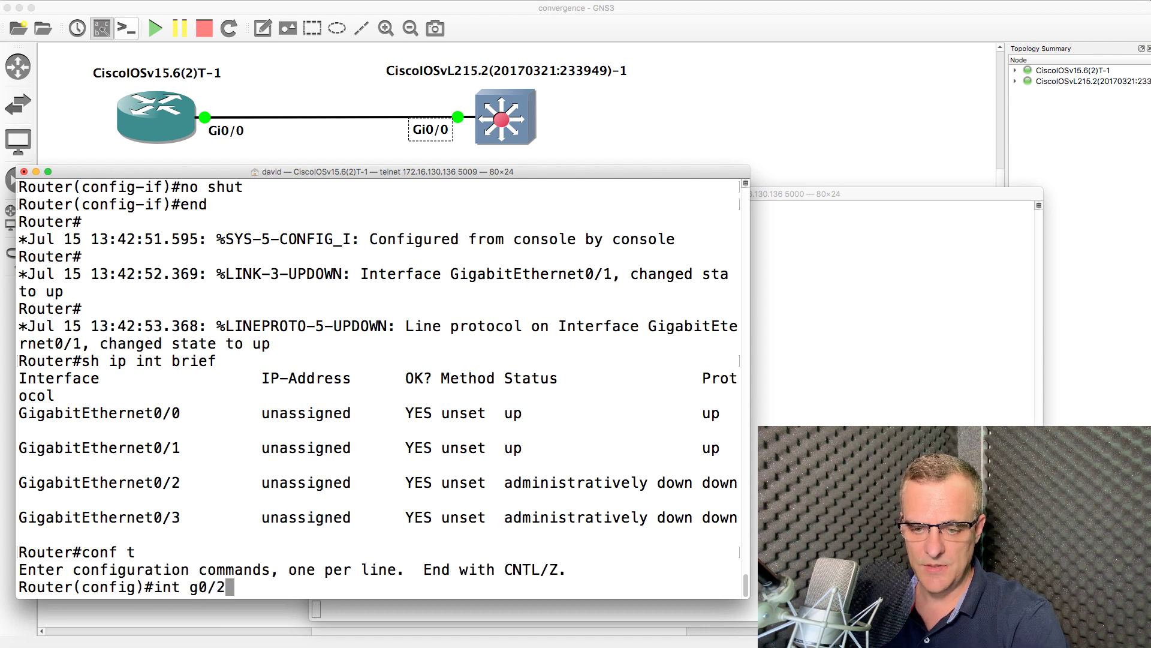
key("Return")
type("no shut")
key("Return")
type("end")
key("Return")
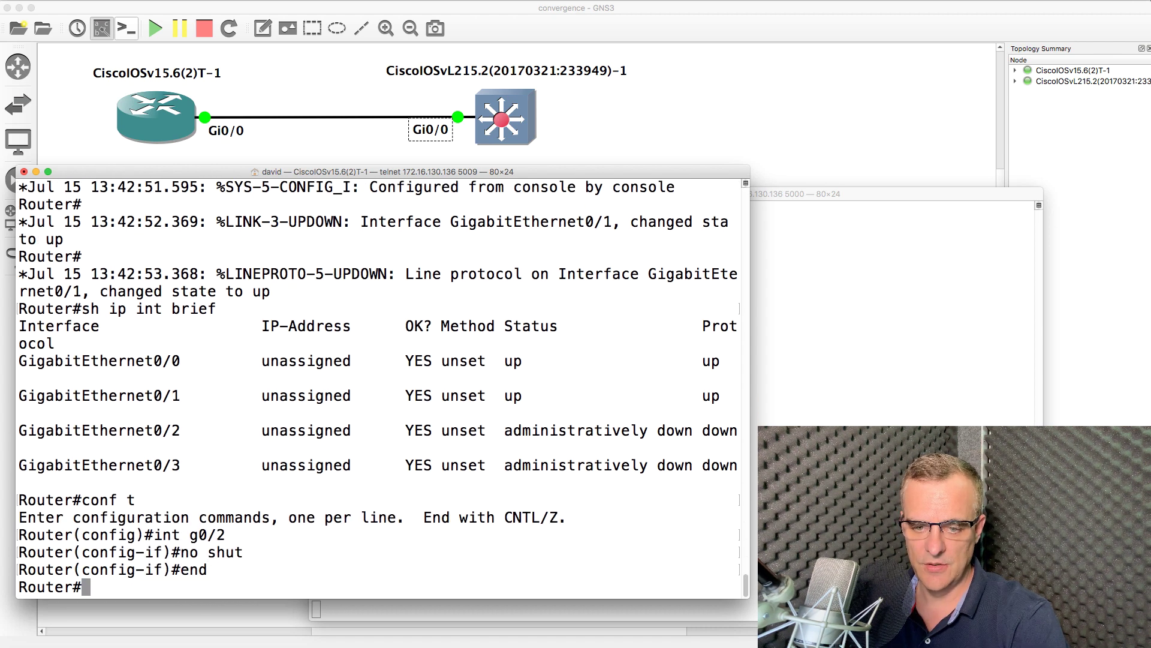
key("Up")
key("Up")
key("Return")
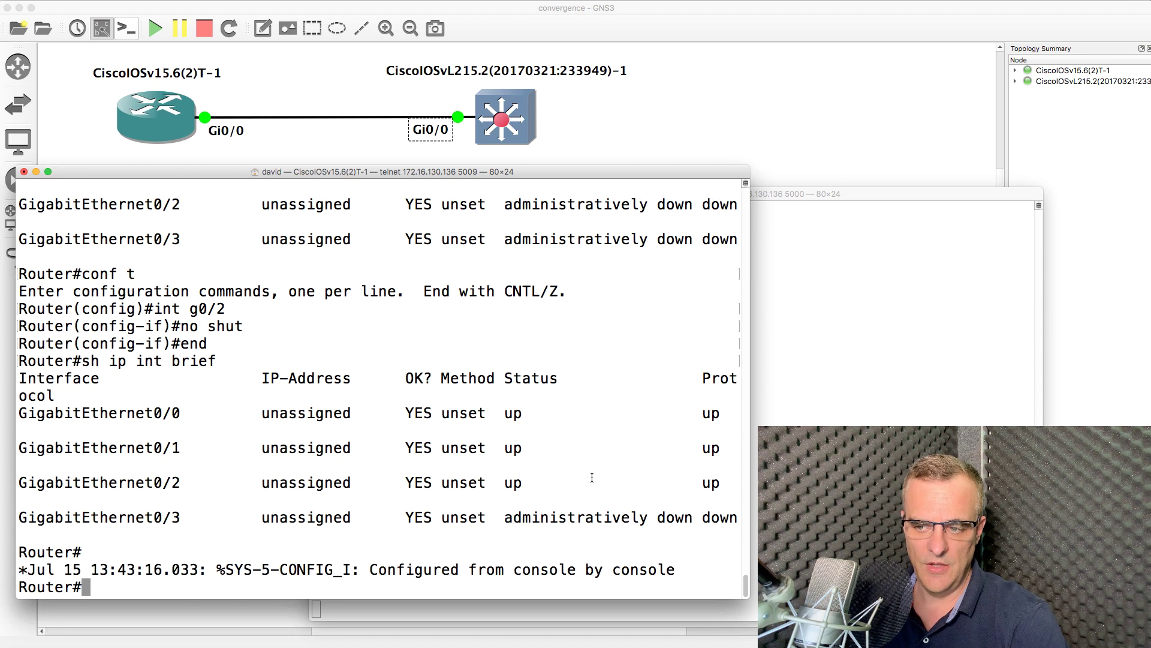
left_click_drag(729, 403, 20, 274)
Rerun sh ip int brief until Gi0/1 and Gi0/2 show up
key("Return")
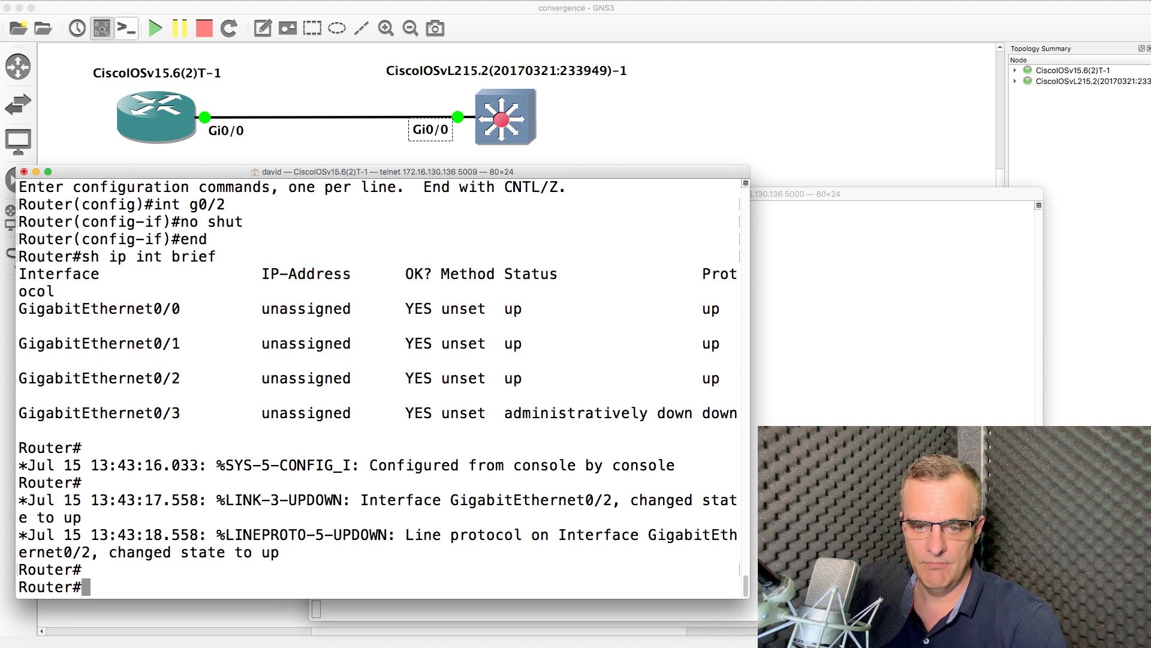
key("Up")
key("Return")
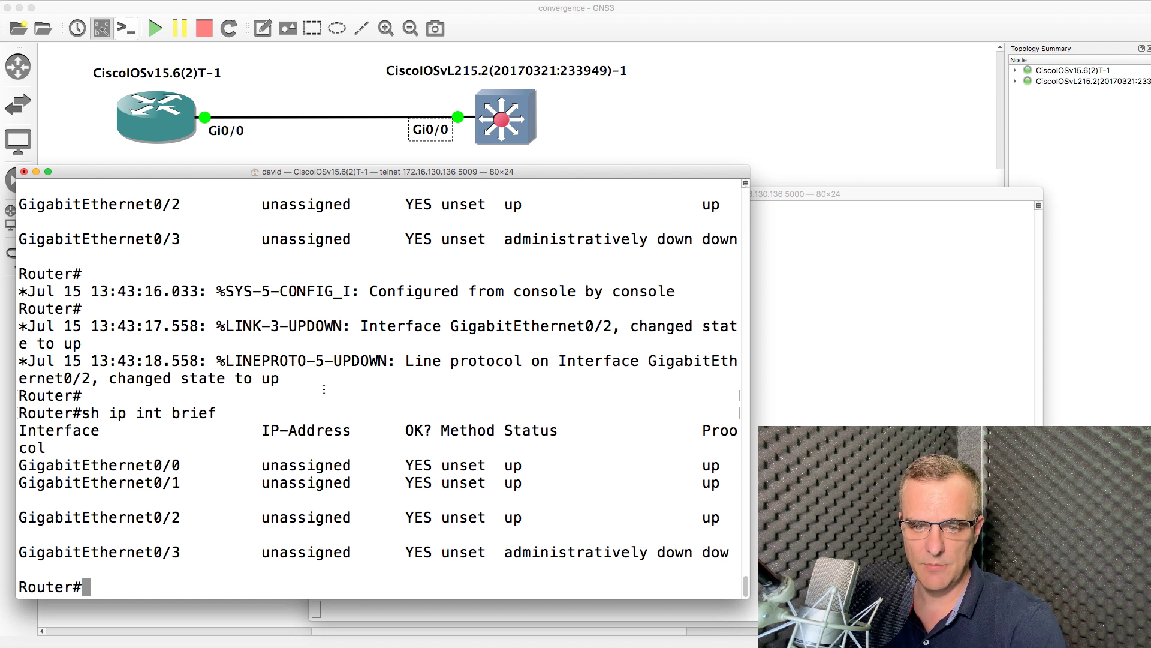
key("Up")
key("Return")
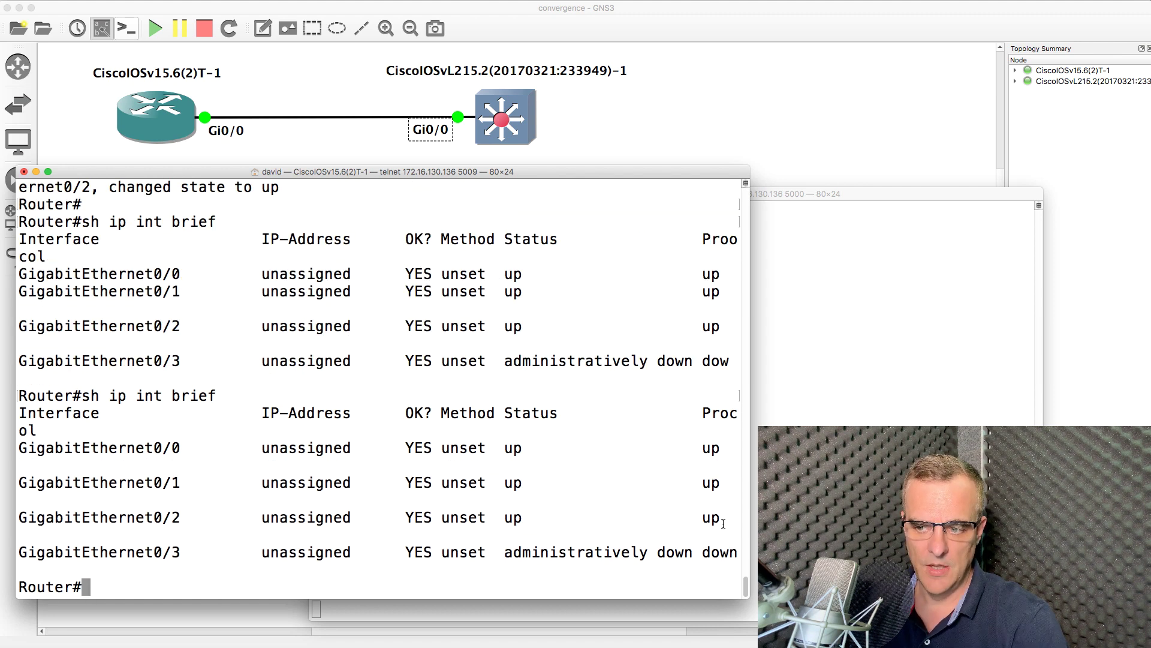
left_click_drag(723, 523, 20, 482)
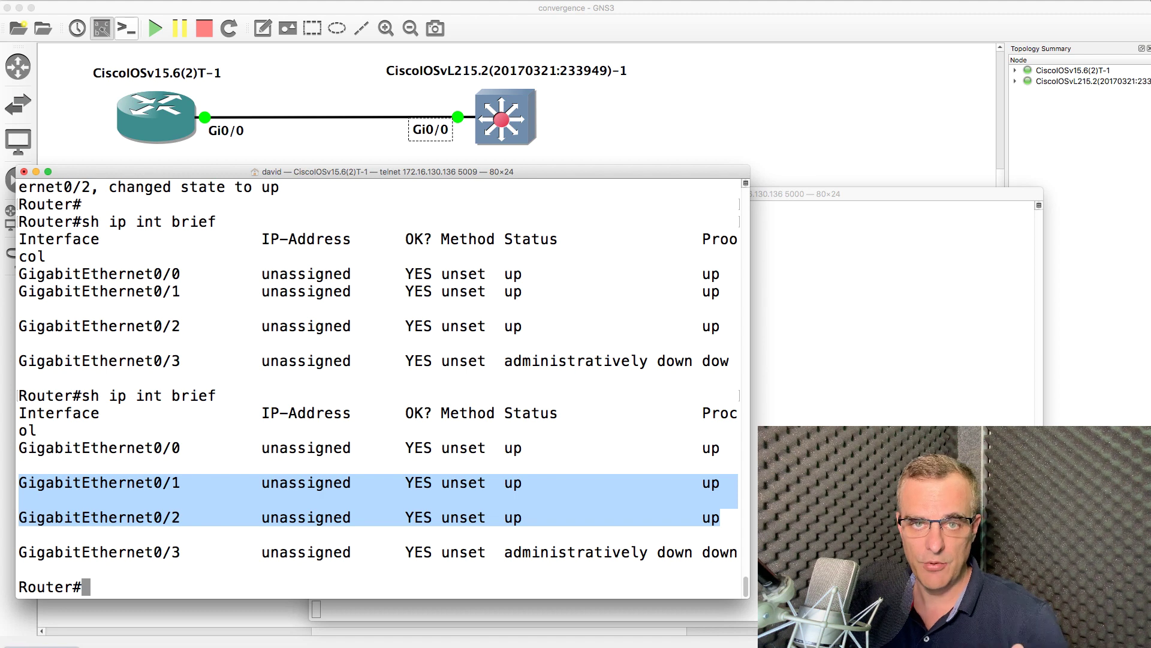
Run sh ver to review the IOSv image details, then list interface statuses again
type("sh ver")
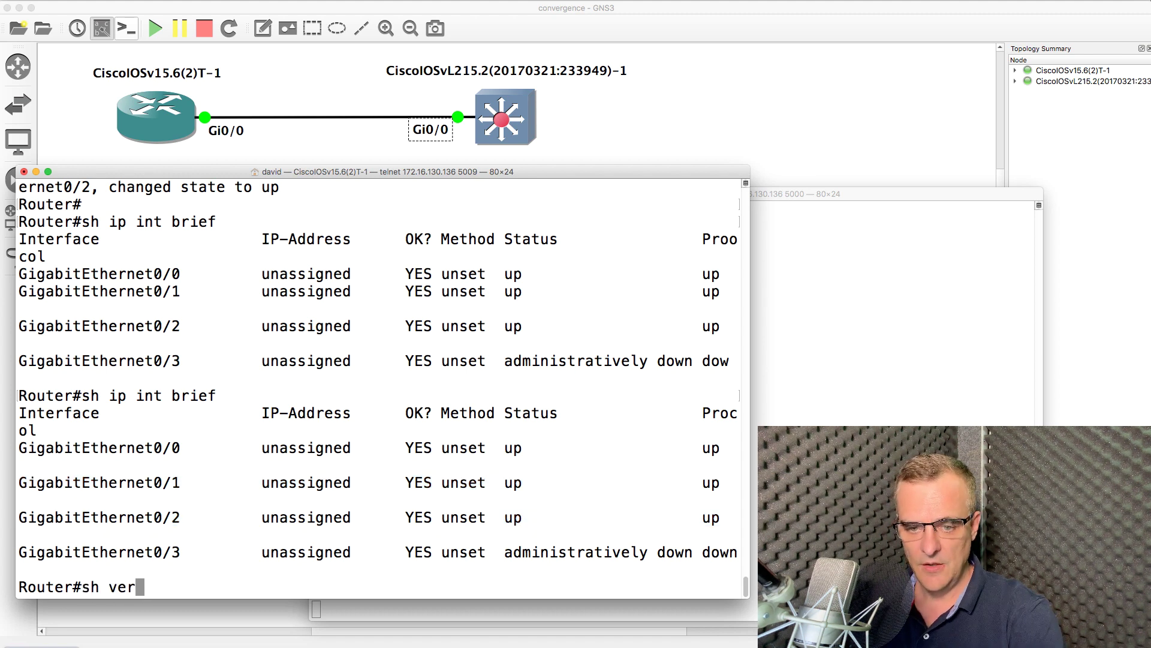
key("Return")
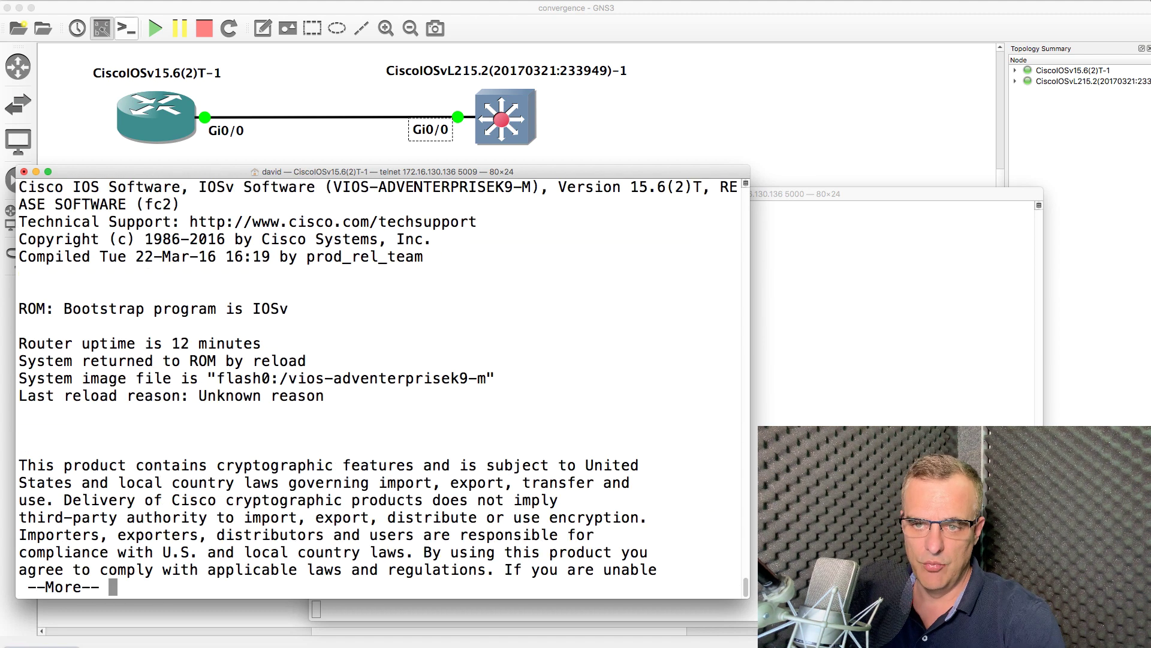
left_click_drag(526, 187, 152, 187)
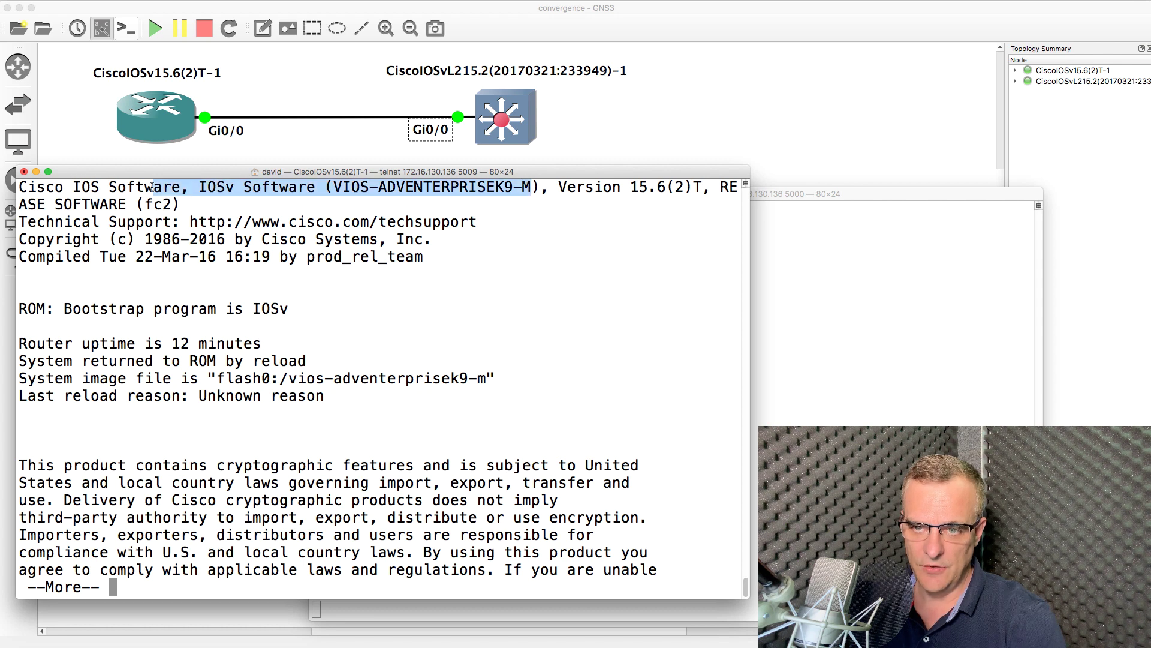
key("space")
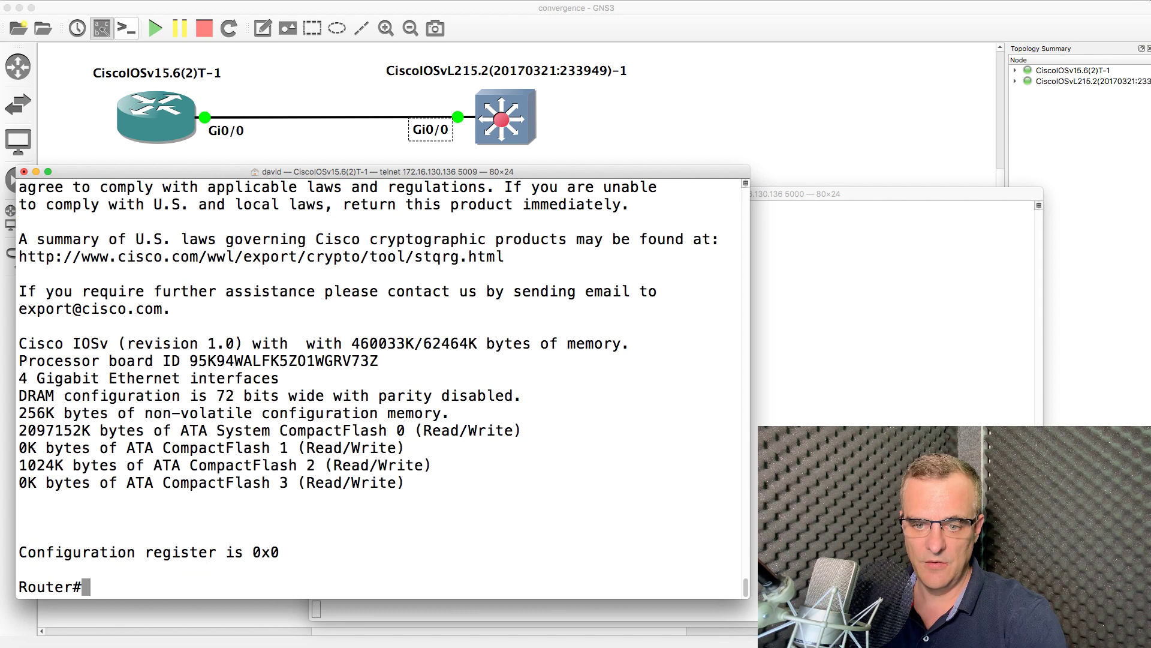
type("sh ip int brief")
key("Return")
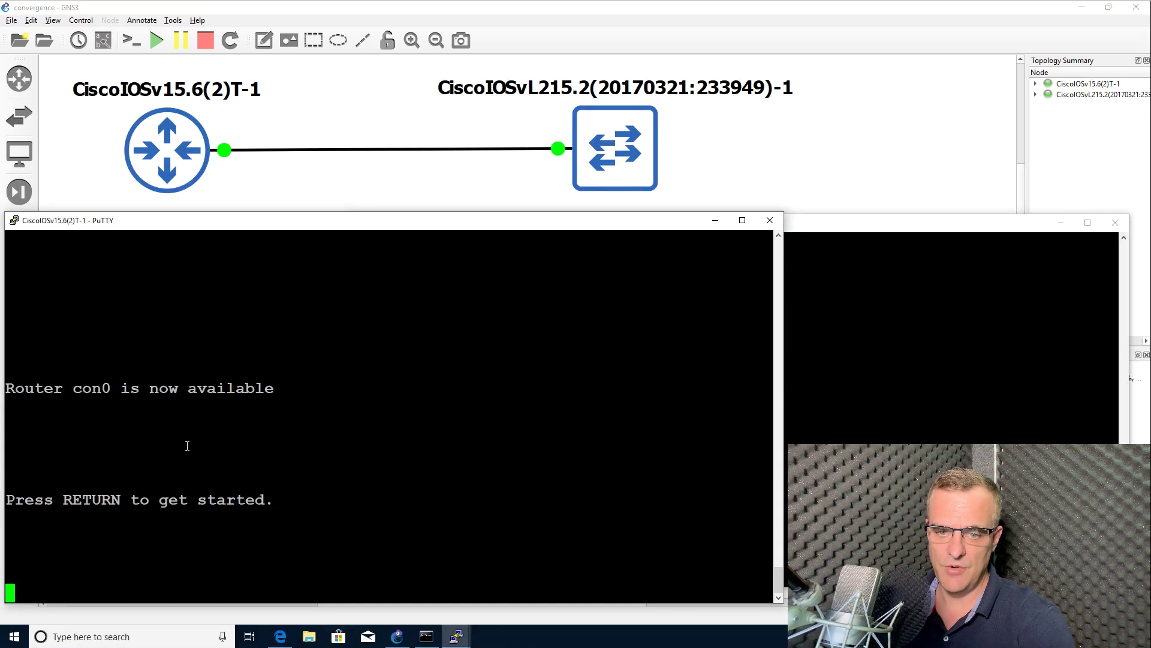
Run sh ip int brief in the router's PuTTY console
key("Return")
type("sh ip int b")
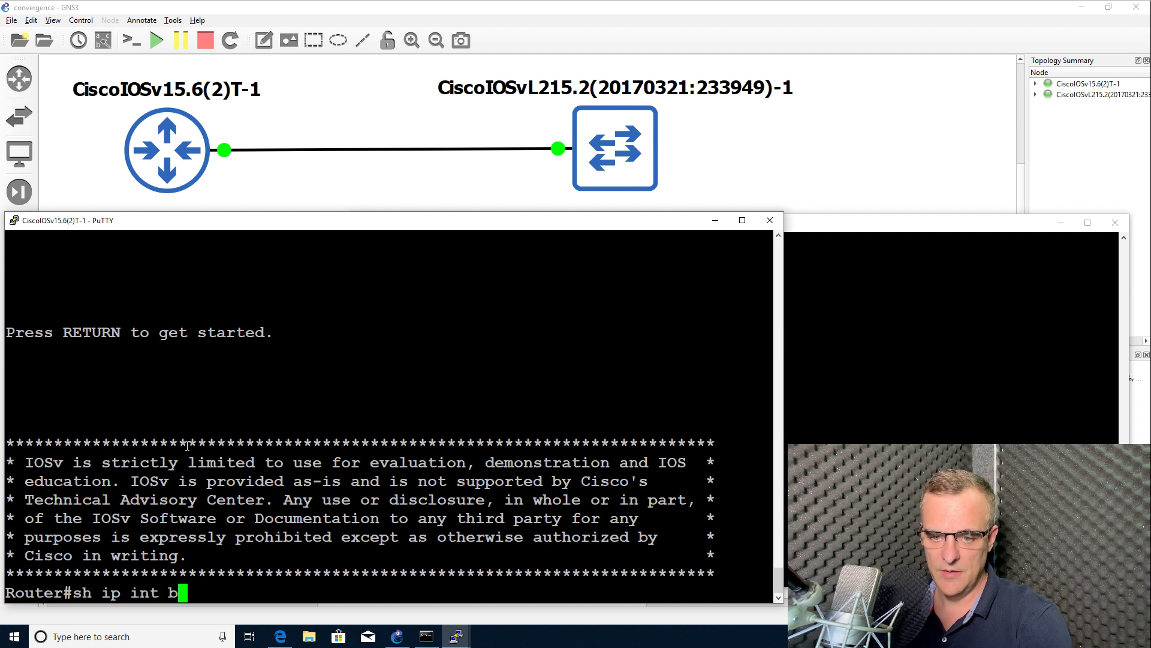
type("rief")
key("Return")
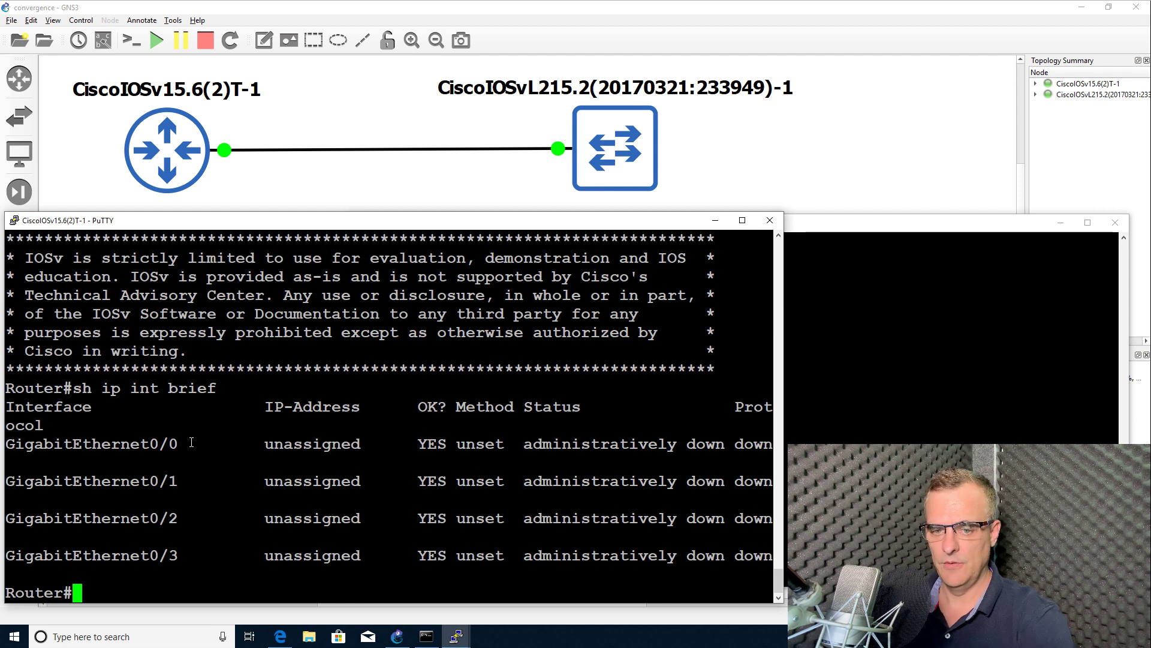
Enable GigabitEthernet0/0 and GigabitEthernet0/1 with no shut
type("conf t")
key("Return")
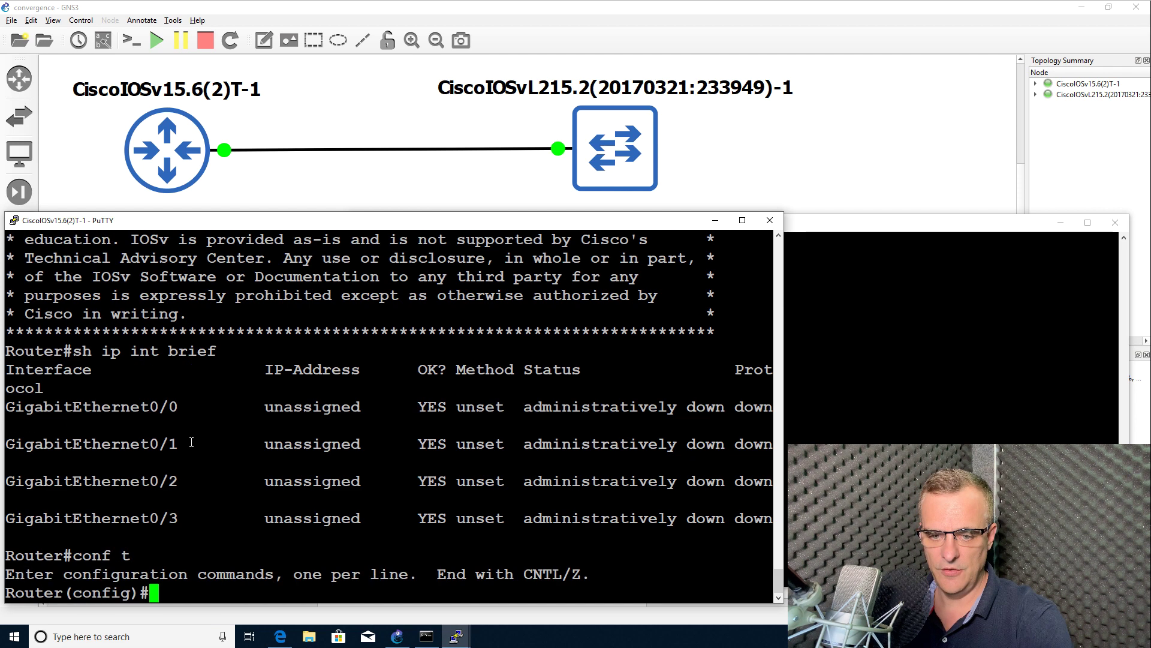
type("int g0/0")
key("Return")
type("no shut")
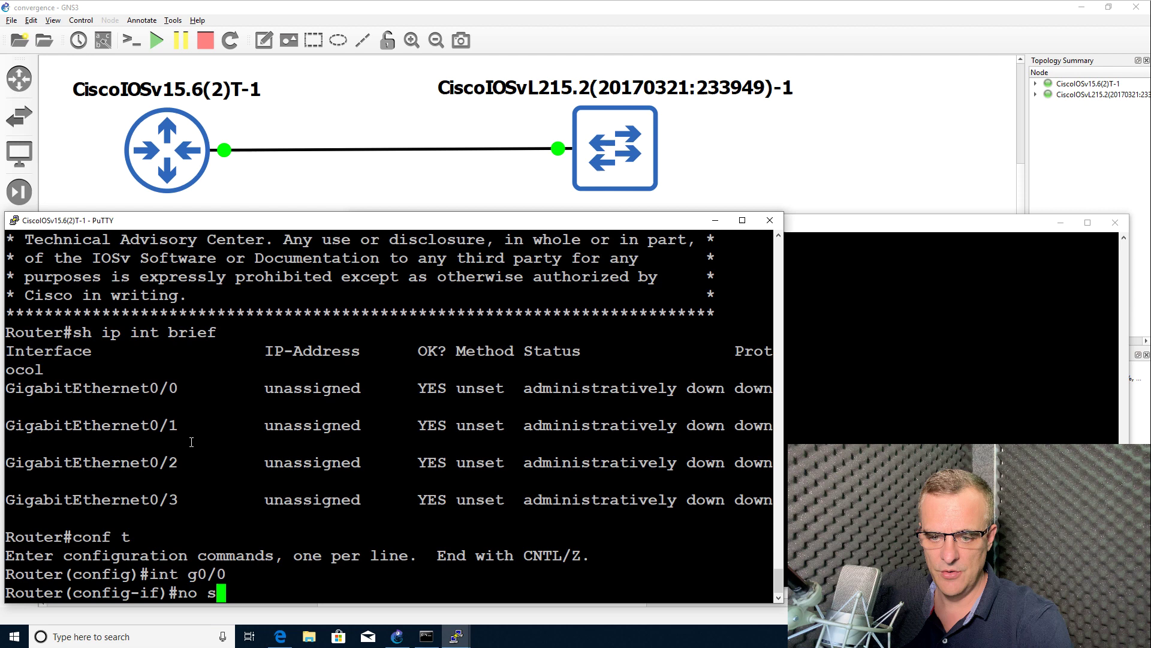
key("Return")
type("int g0/1")
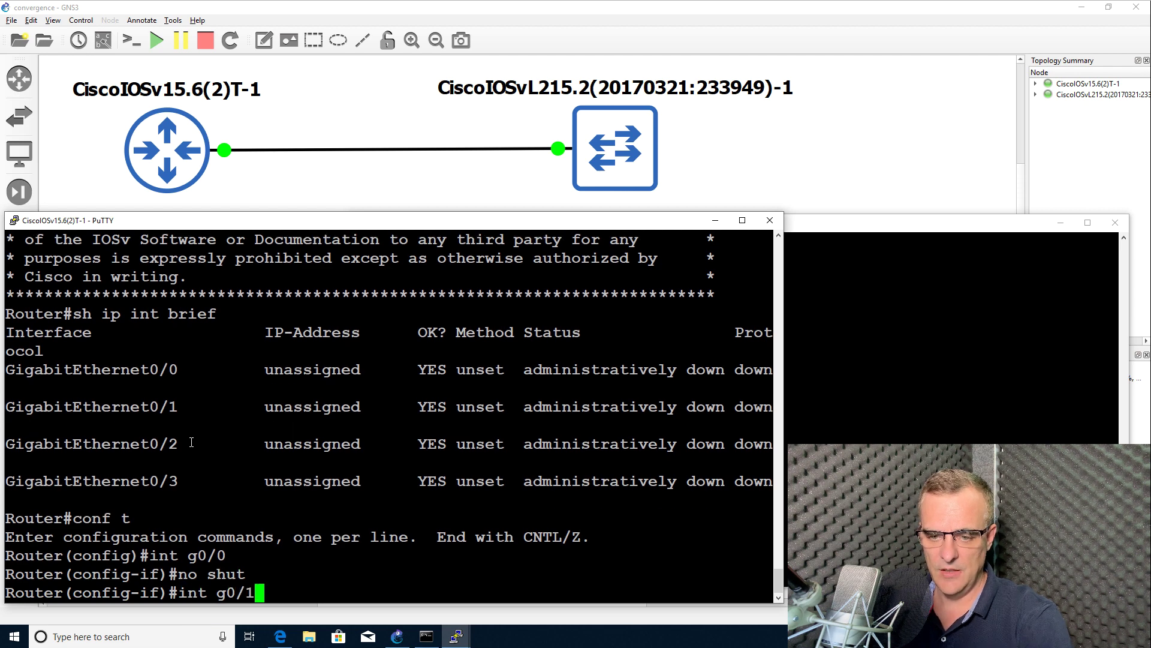
key("Return")
key("Up")
key("Up")
key("Return")
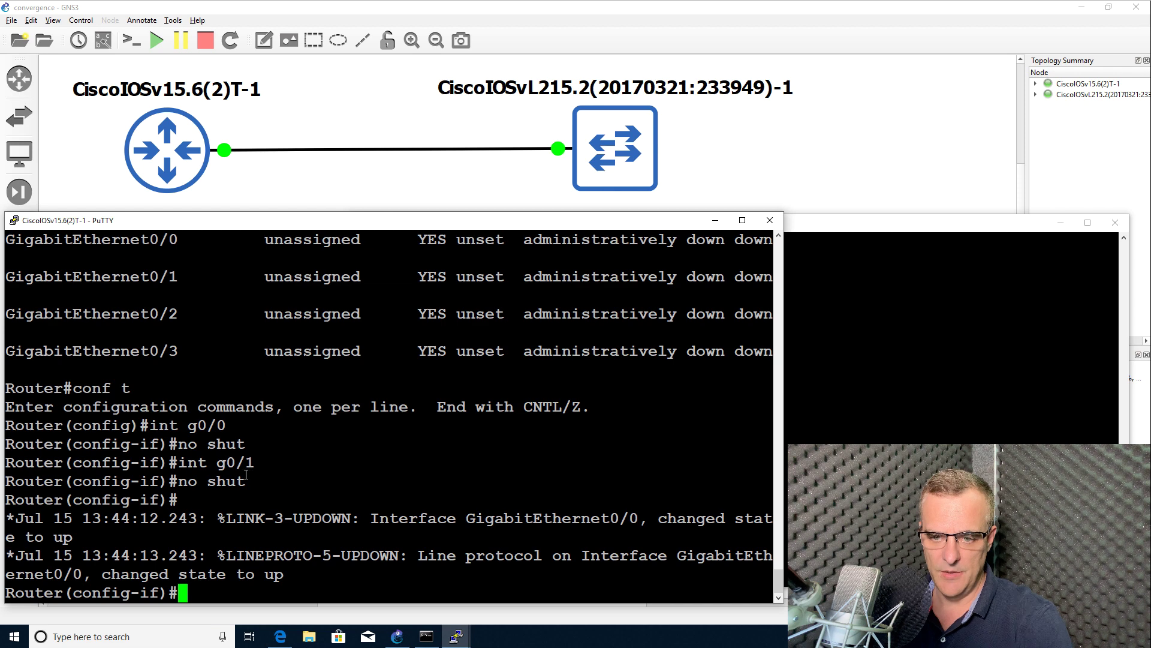
Exit config and check sh ip int brief: Gi0/0 up/up, Gi0/1 down/down
left_click_drag(246, 475, 158, 464)
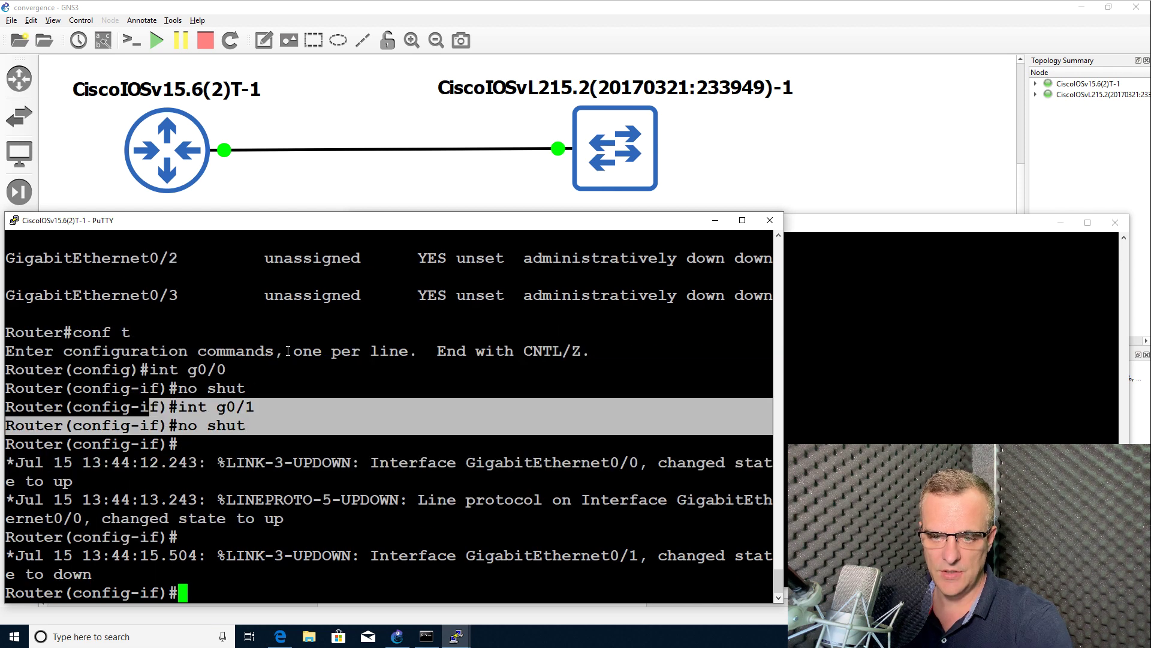
left_click_drag(276, 380, 171, 369)
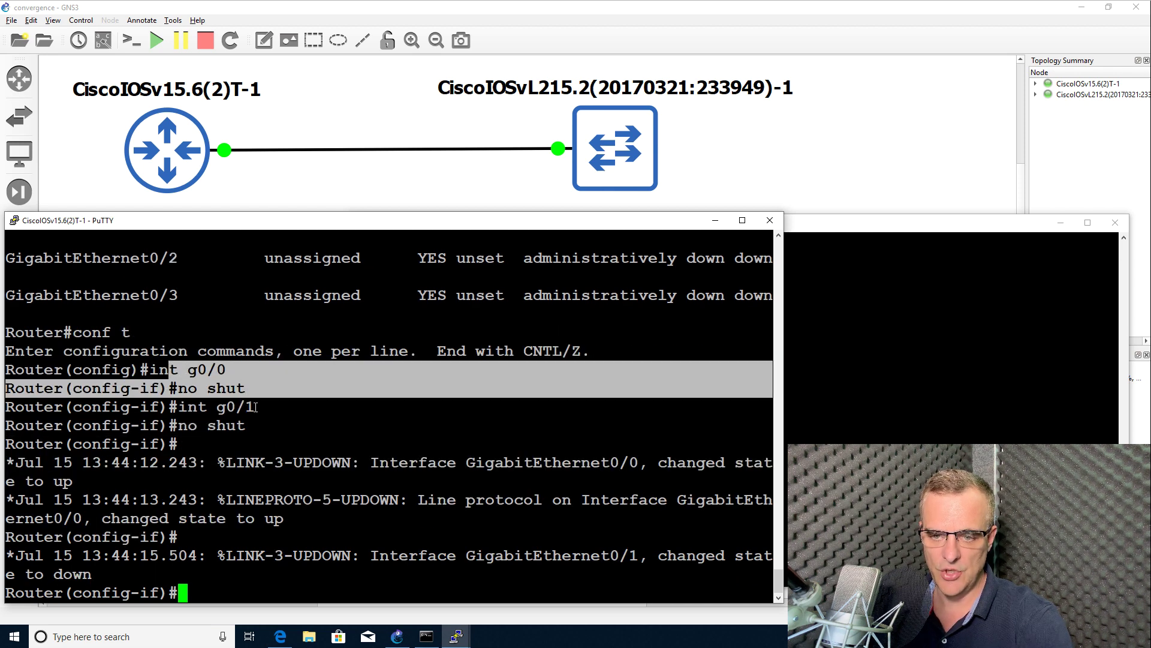
type("end")
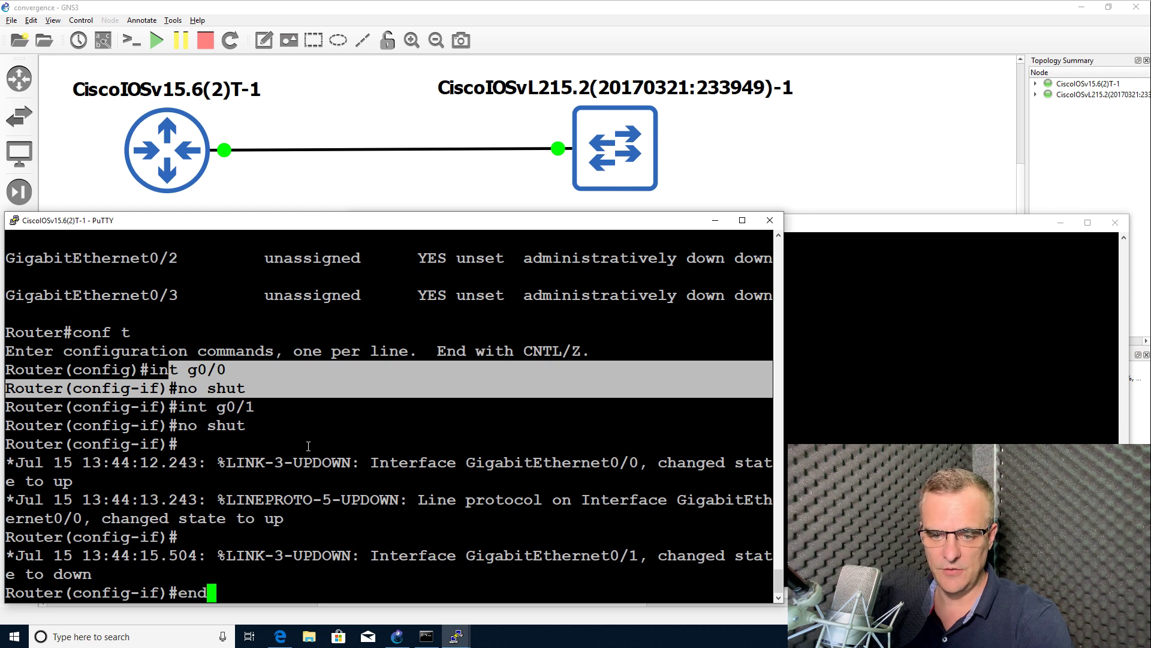
key("Return")
type("sh ip int brief")
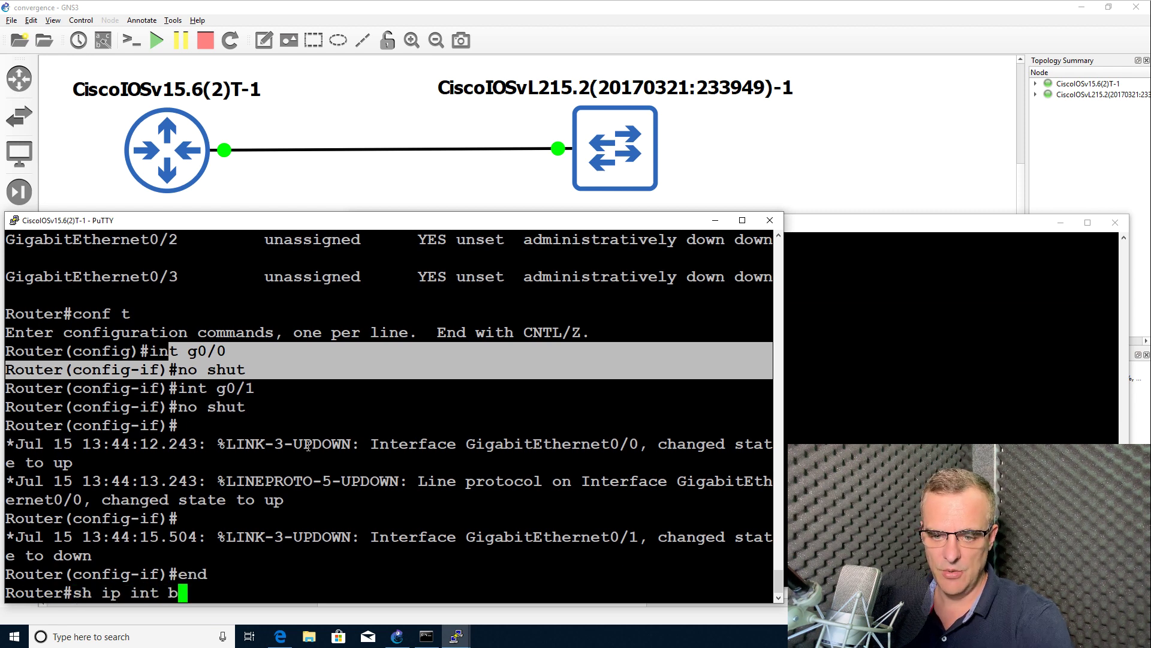
key("Return")
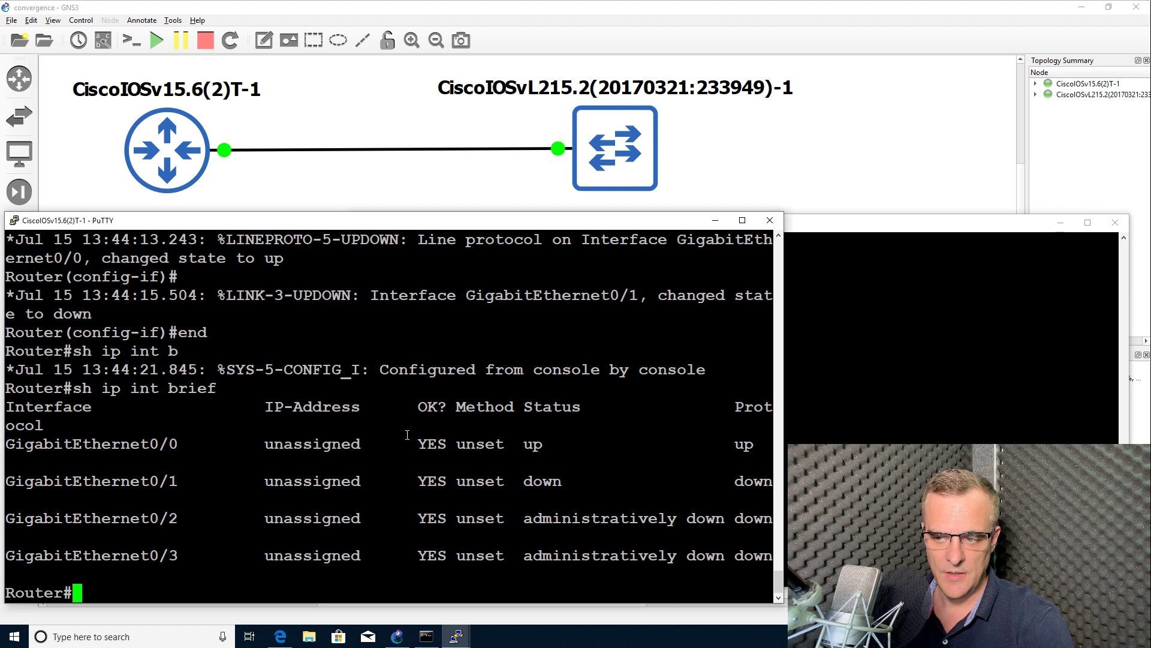
left_click_drag(515, 443, 771, 445)
left_click_drag(495, 480, 784, 489)
left_click(462, 476)
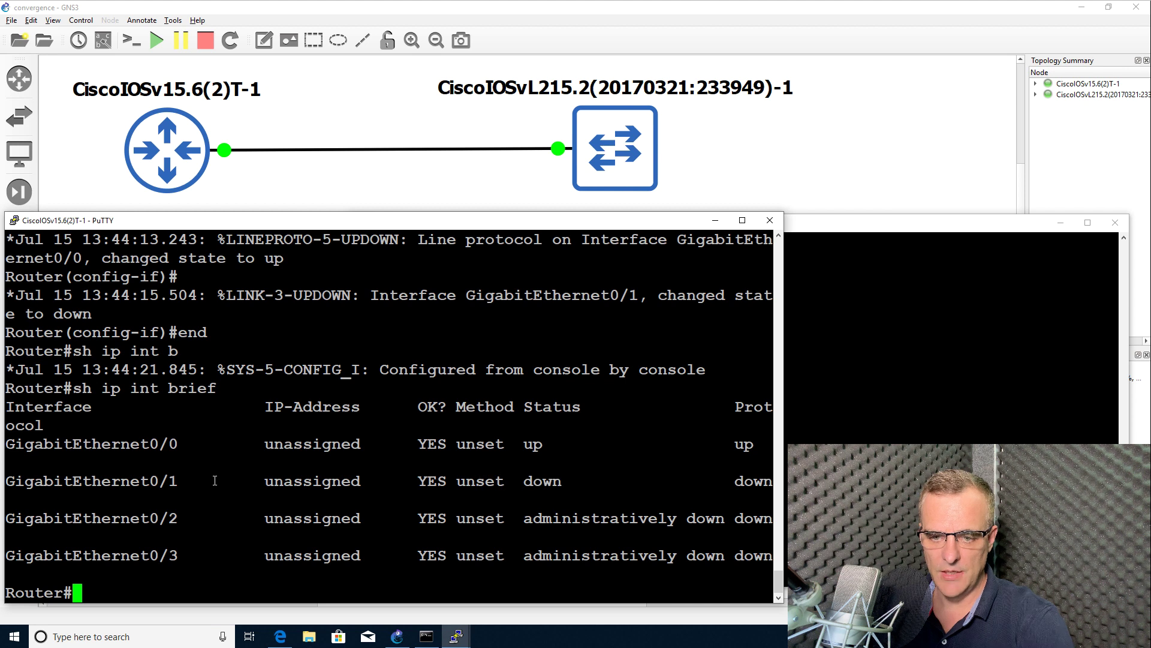
left_click_drag(215, 481, 24, 488)
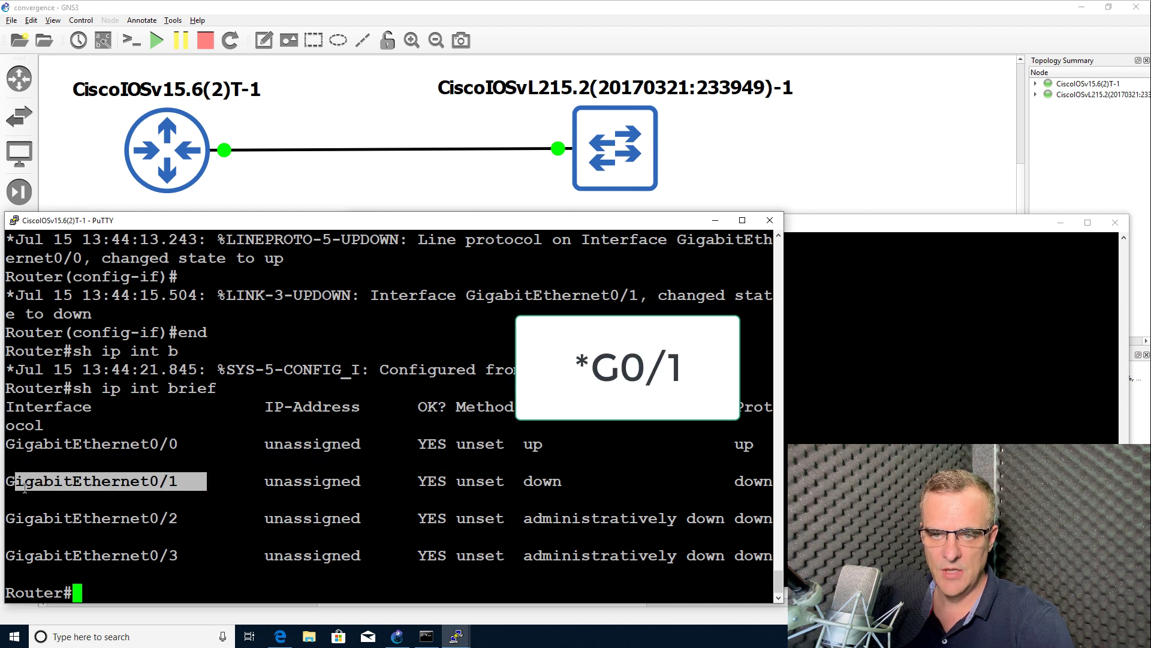
left_click_drag(514, 481, 775, 482)
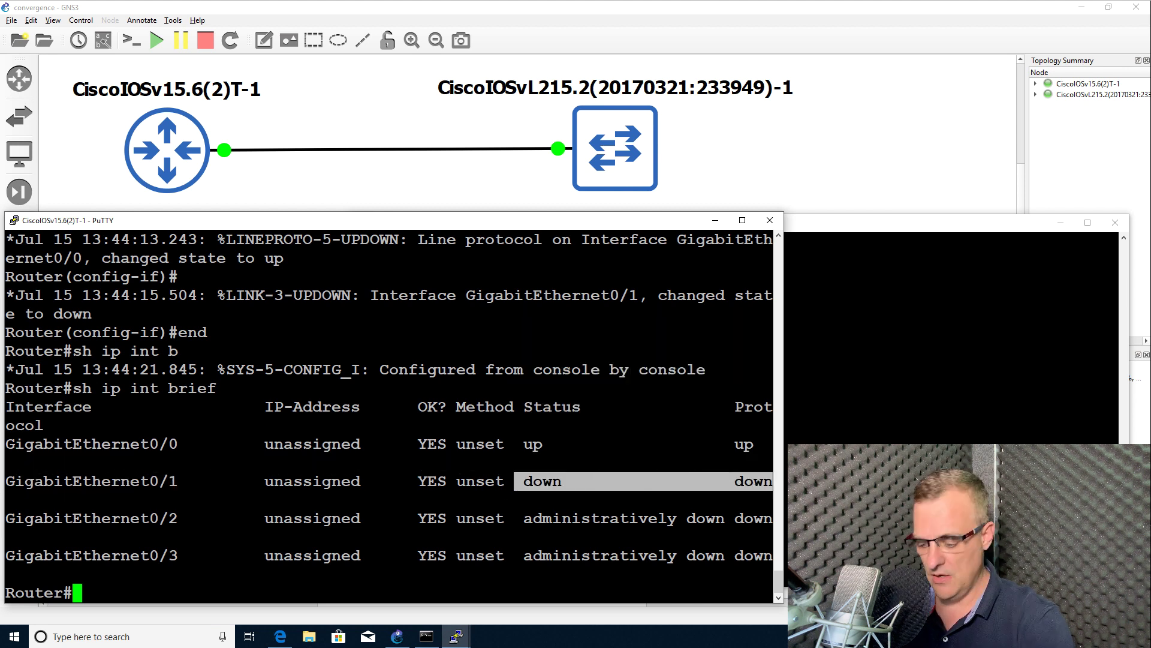
Enable GigabitEthernet0/2 and rerun the summary, which still shows Gi0/1 and Gi0/2 down
type("conf t")
key("Return")
type("int g0/2")
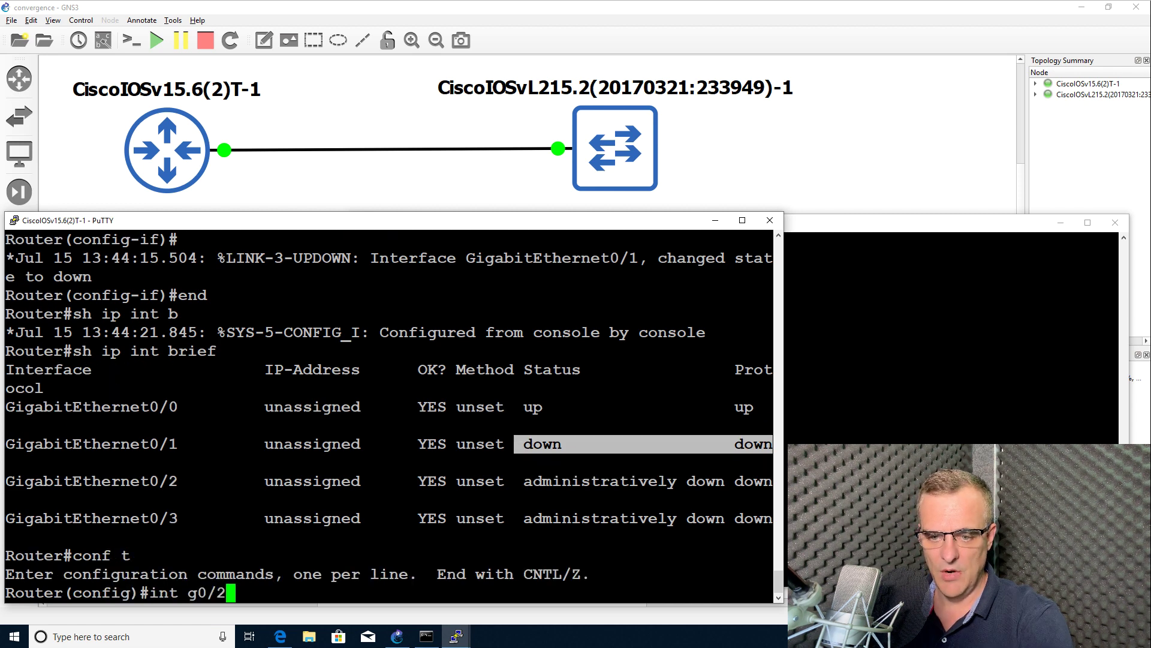
key("Return")
type("no shut")
key("Return")
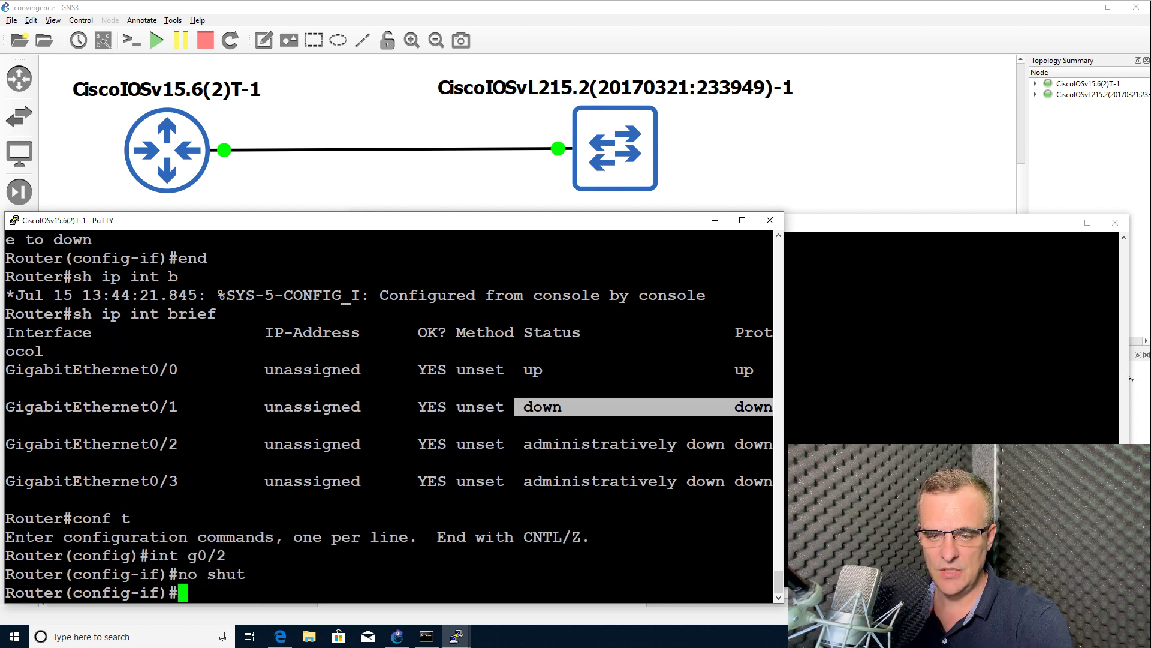
type("end")
key("Return")
type("conf t")
key("Up")
key("Up")
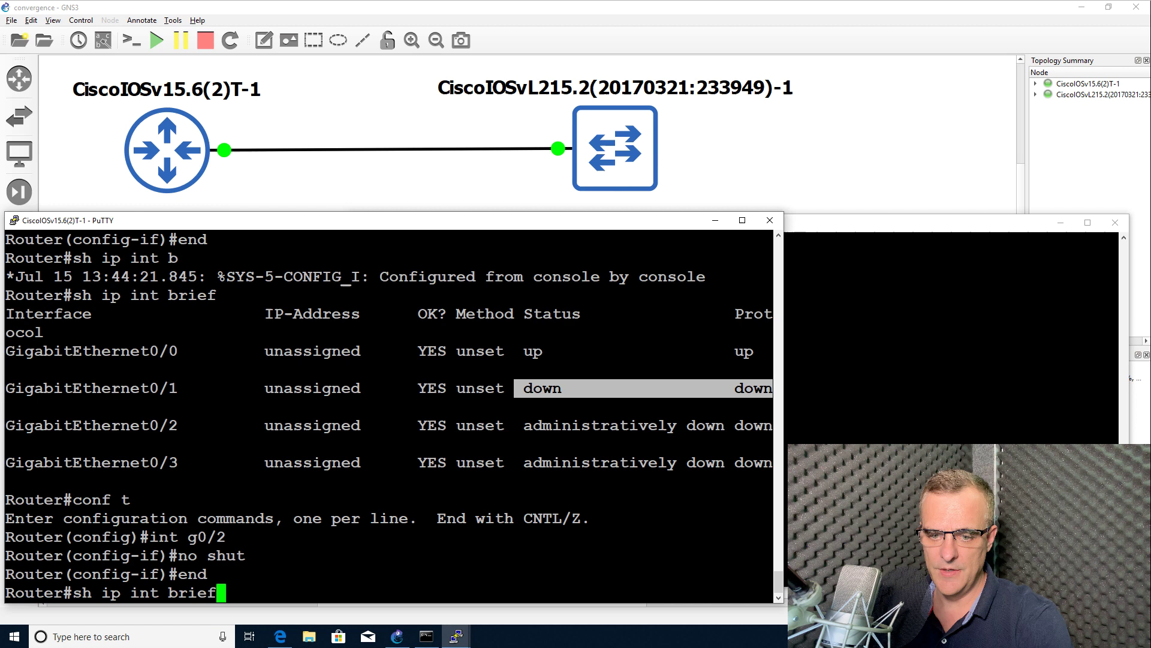
key("Return")
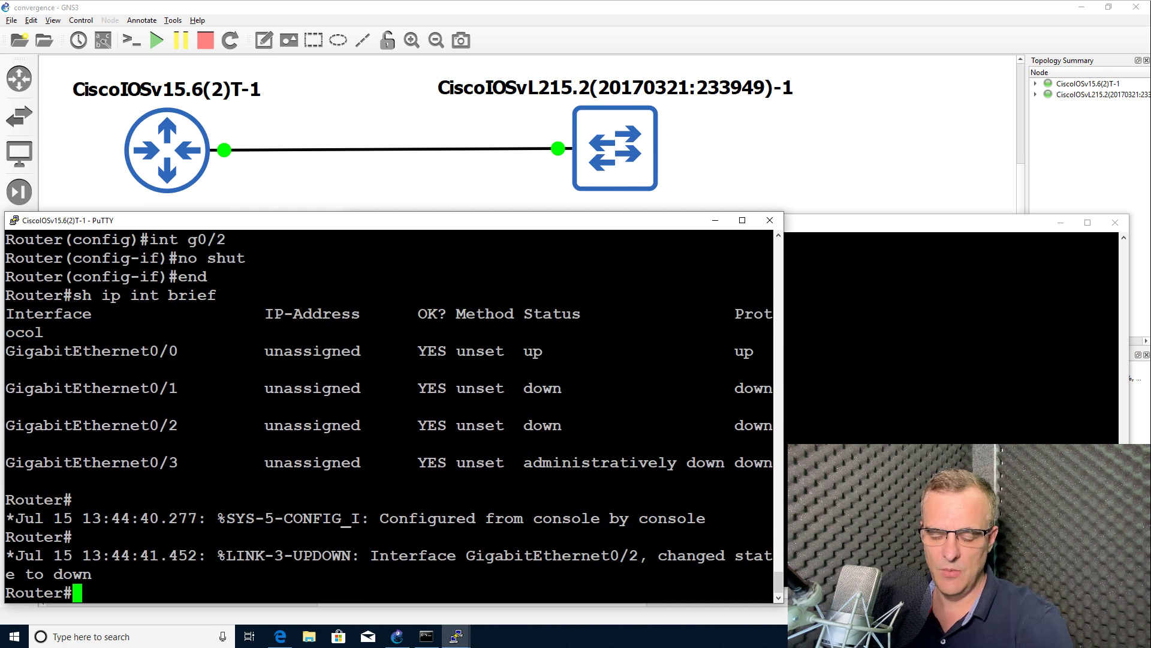
left_click_drag(507, 393, 766, 439)
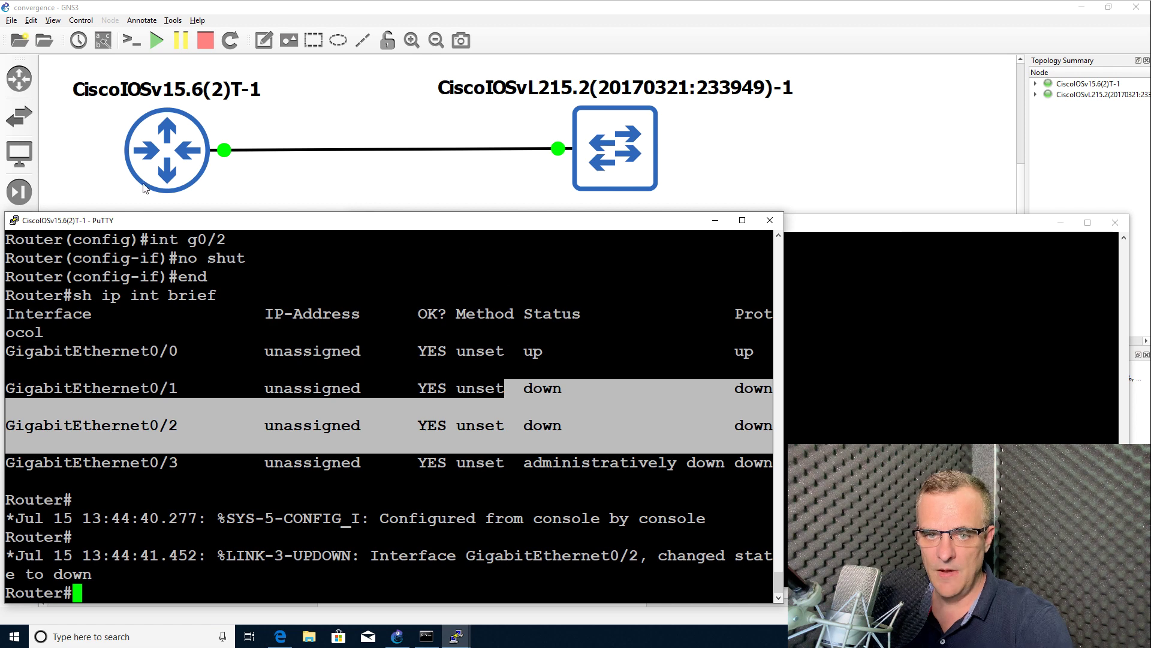
Turn on interface labels and place the router and switch Gi0/0 labels beside the link ends
left_click(54, 121)
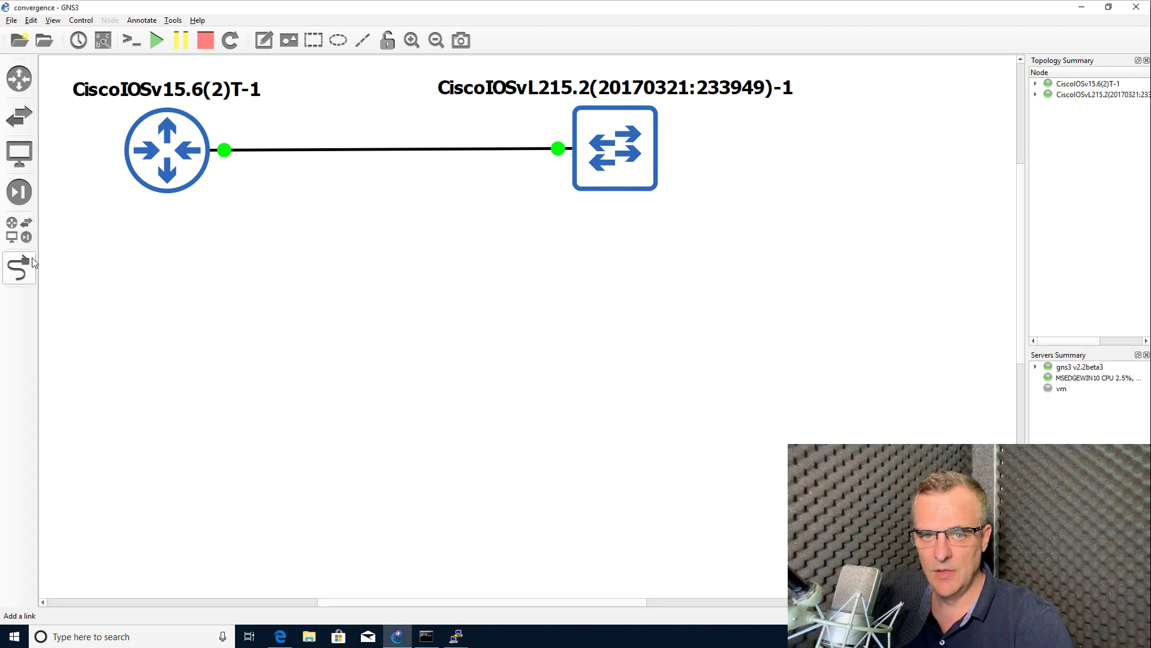
left_click(19, 268)
left_click(183, 163)
key("Escape")
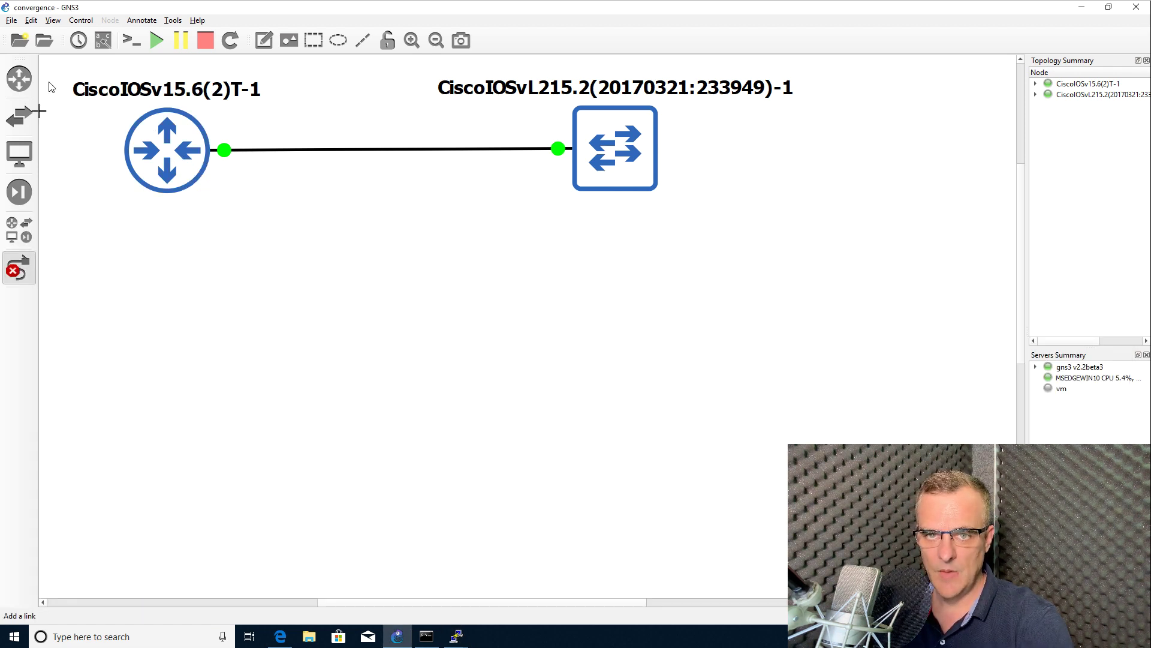
left_click(103, 41)
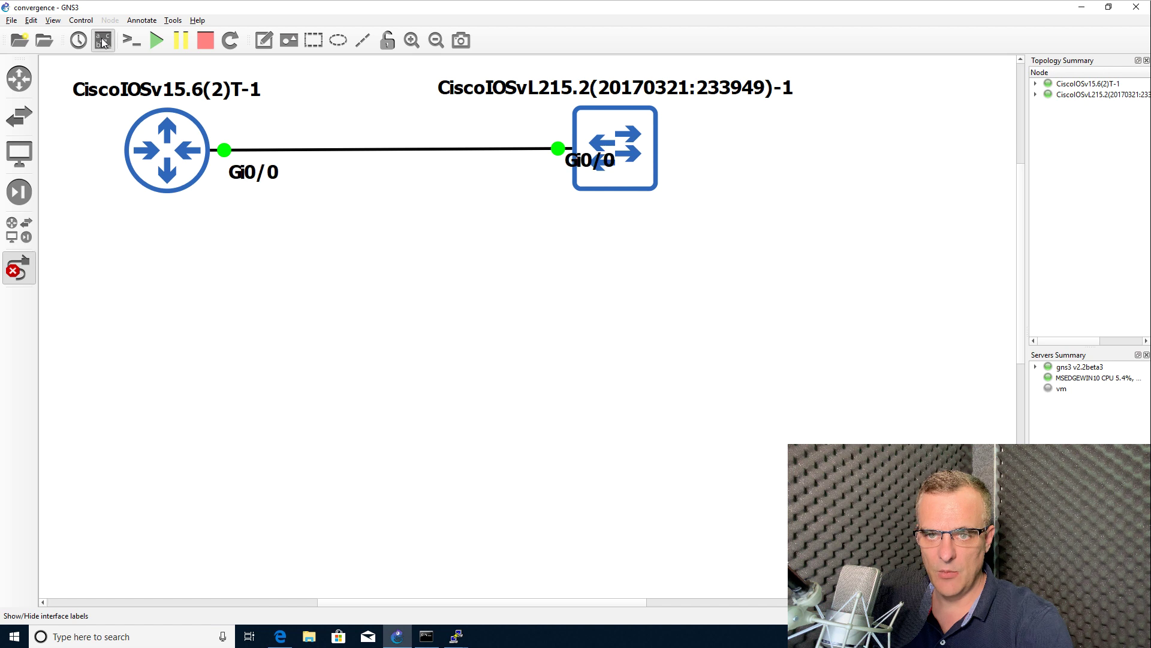
left_click(19, 268)
left_click(575, 170)
left_click_drag(576, 169, 507, 175)
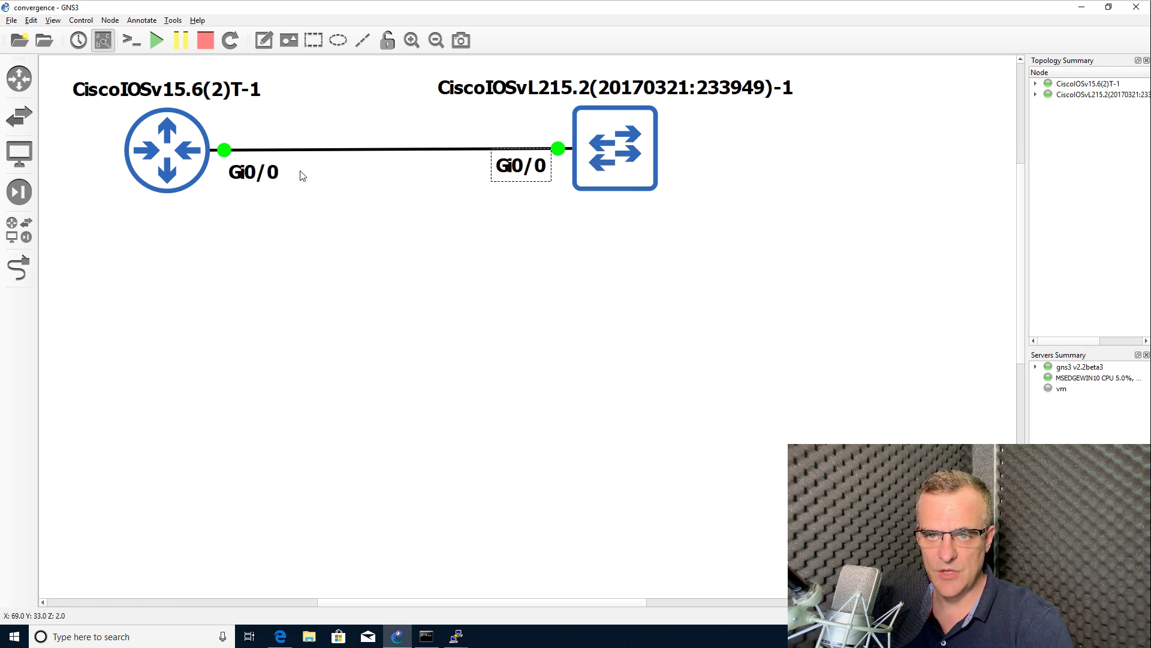
left_click_drag(264, 174, 269, 168)
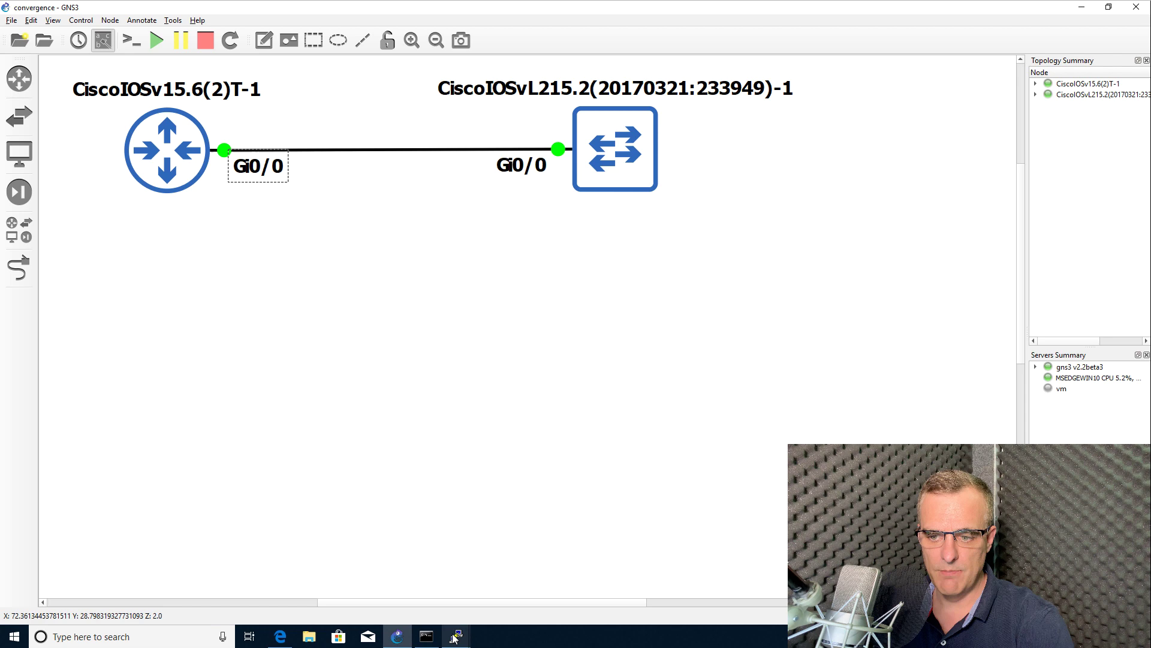
In the router console, highlight the Gi0/0 up status in the output
mouse_move(456, 635)
left_click(384, 582)
left_click(413, 401)
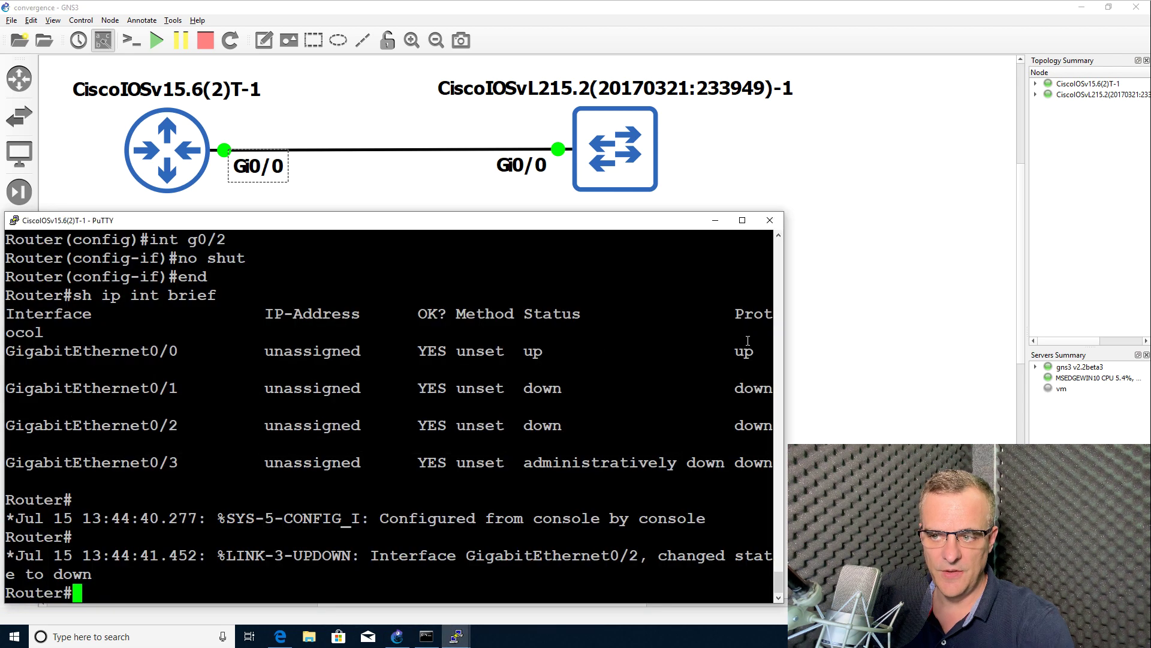
left_click_drag(748, 348, 833, 423)
left_click(280, 400)
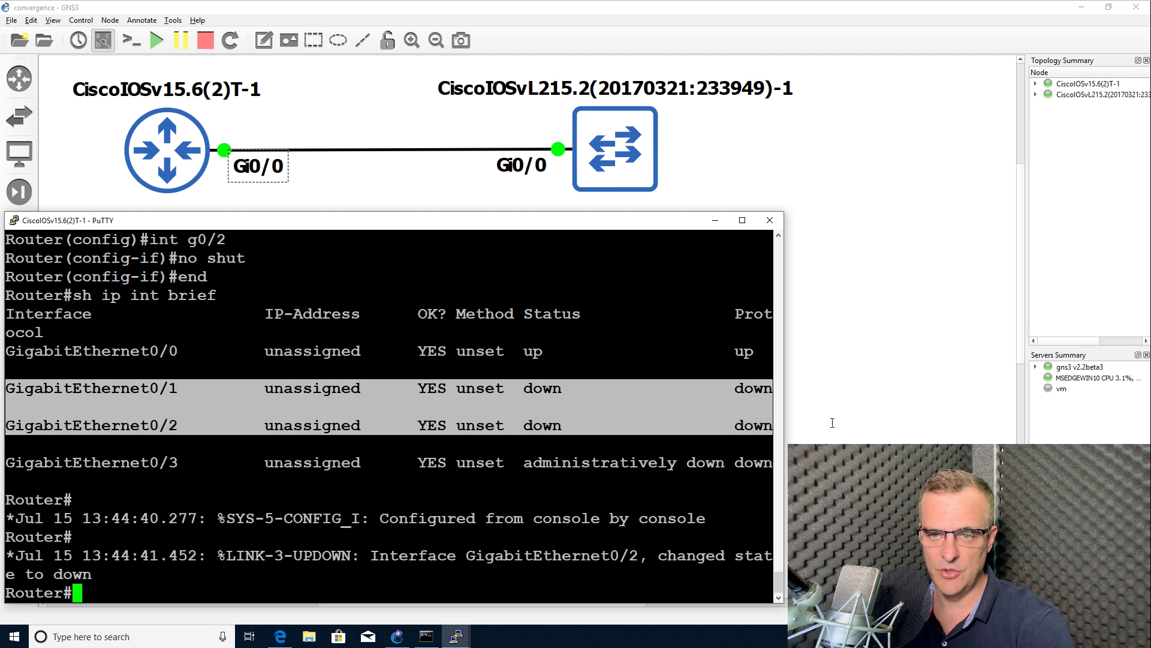
Add a link from router port Gi0/1 to switch port Gi0/1
left_click(376, 188)
left_click(19, 268)
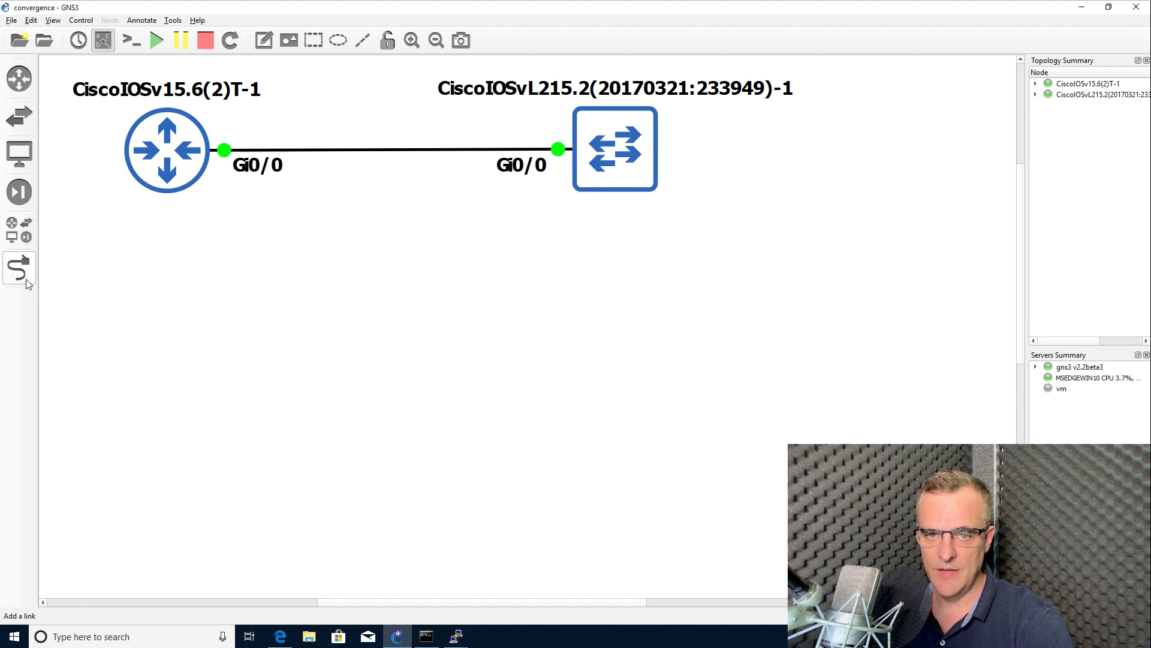
left_click(178, 182)
left_click(209, 198)
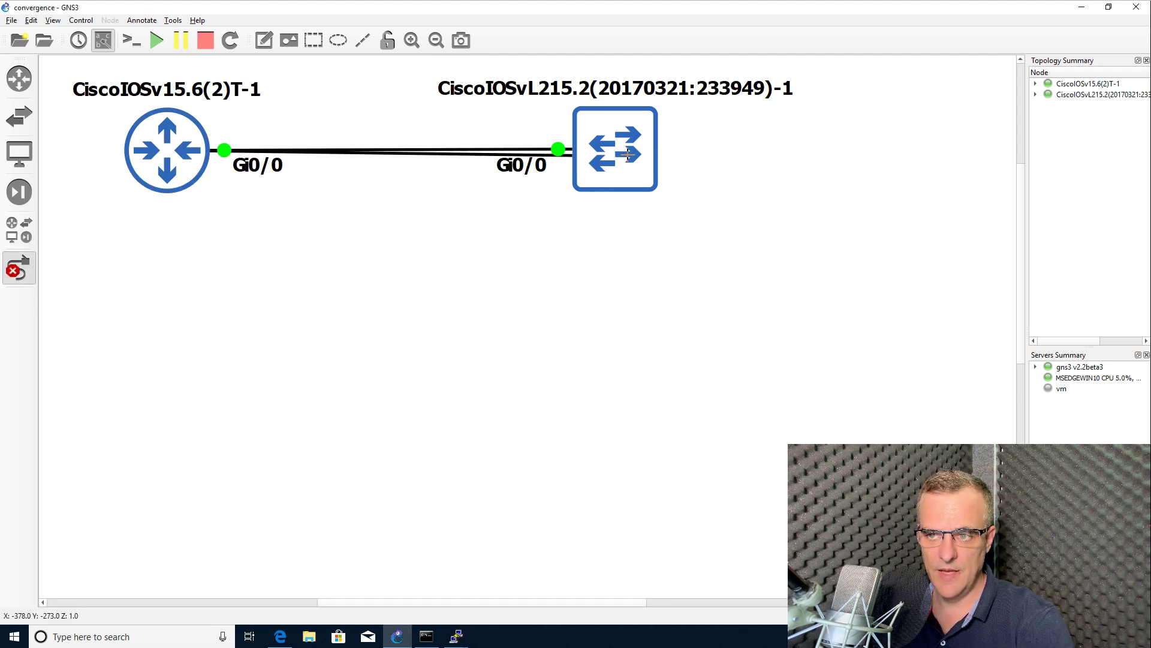
left_click(640, 162)
left_click(663, 183)
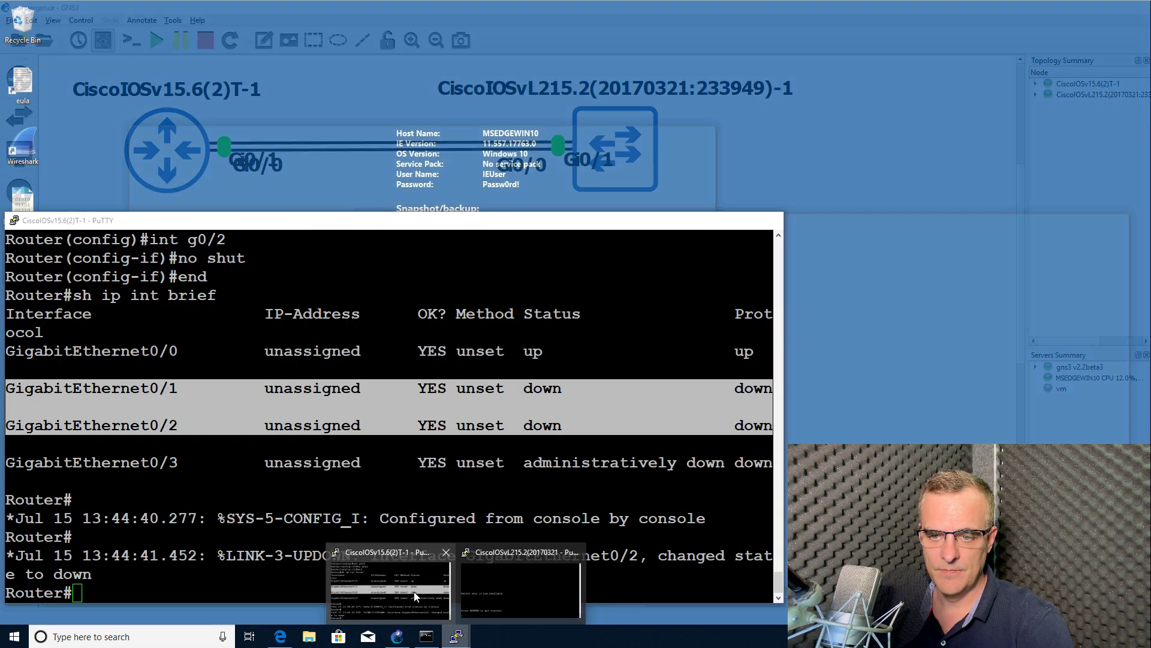
Check the router's Gi0/1 up log messages and sh ip int brief showing Gi0/0 and Gi0/1 up
left_click(398, 544)
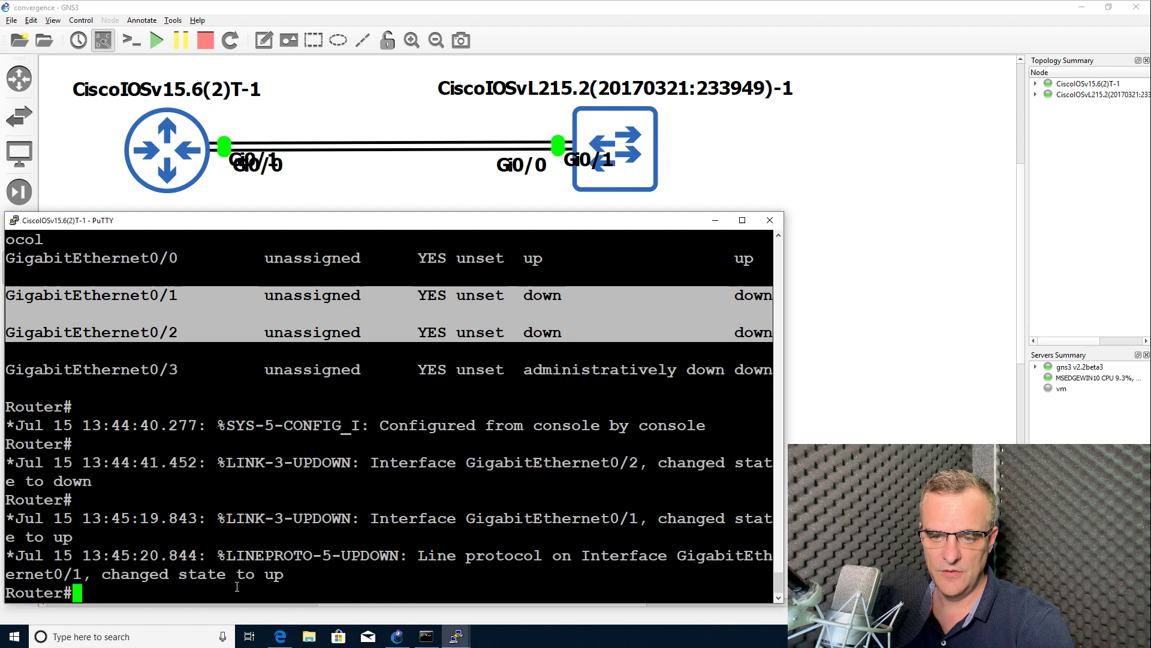
left_click_drag(386, 574, 6, 520)
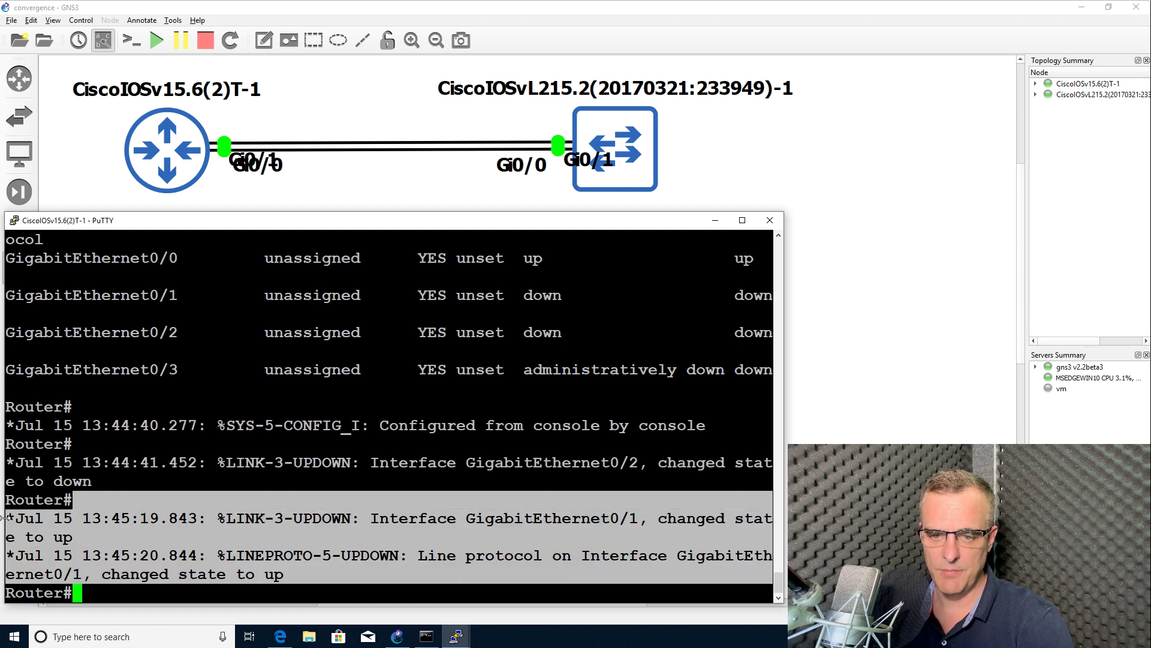
key("Return")
type("sh ip int brief")
key("Return")
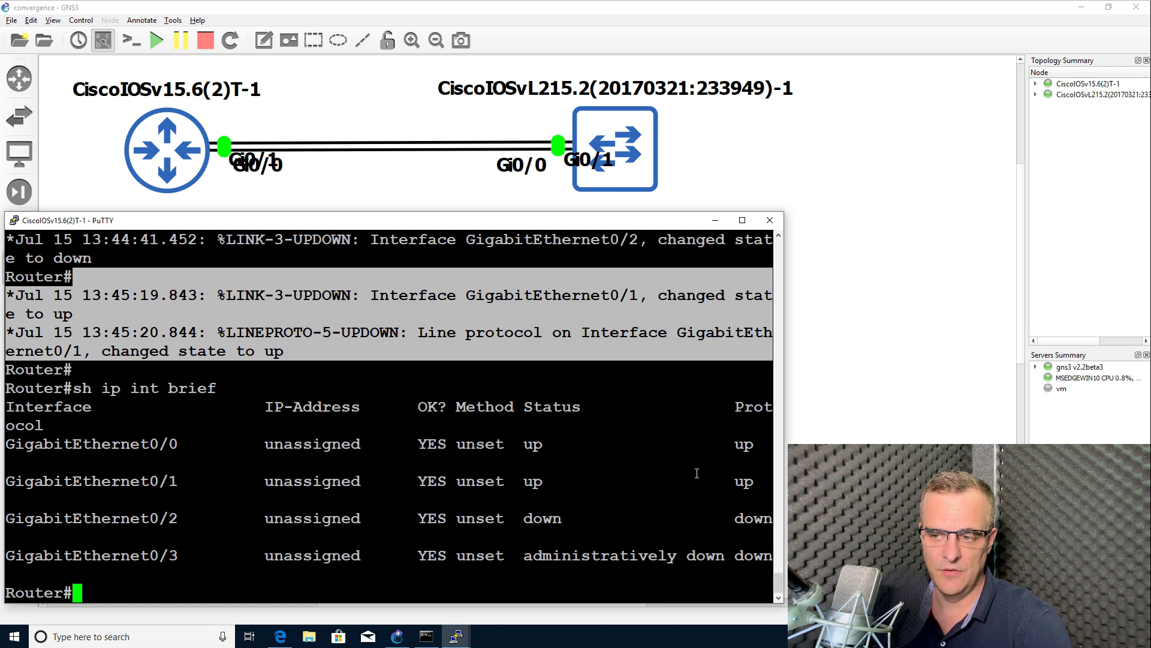
left_click_drag(772, 519, 19, 433)
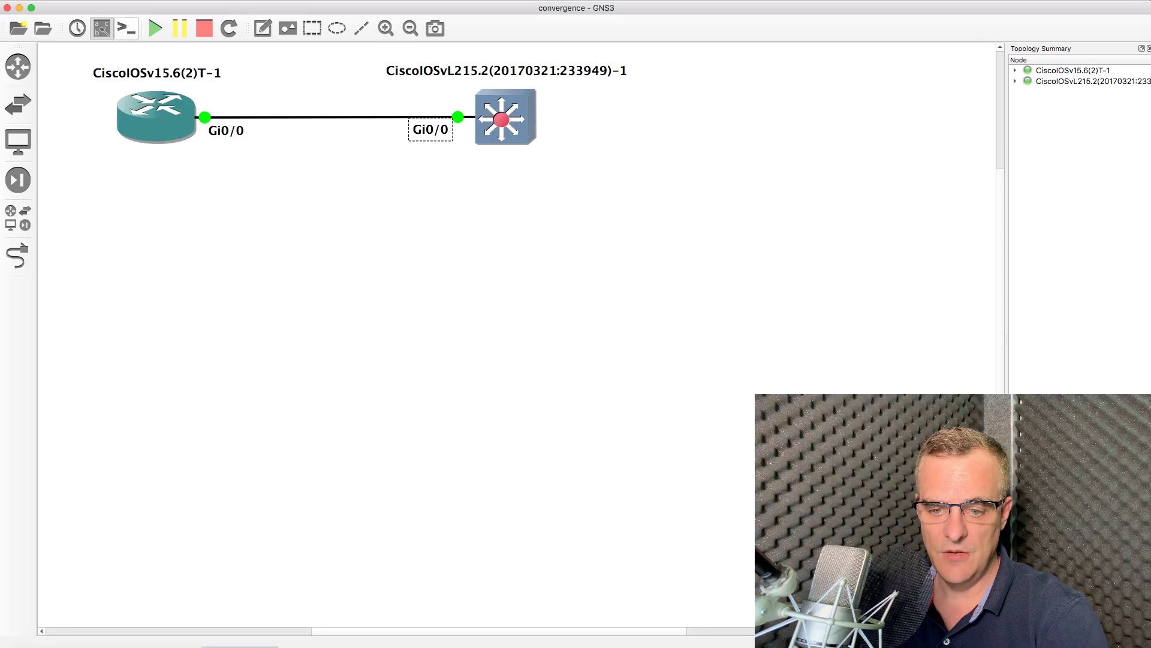
Rerun sh ip int brief on the router and mark the Gi0/0 through Gi0/2 rows
key("super+Tab")
key("Up")
key("Return")
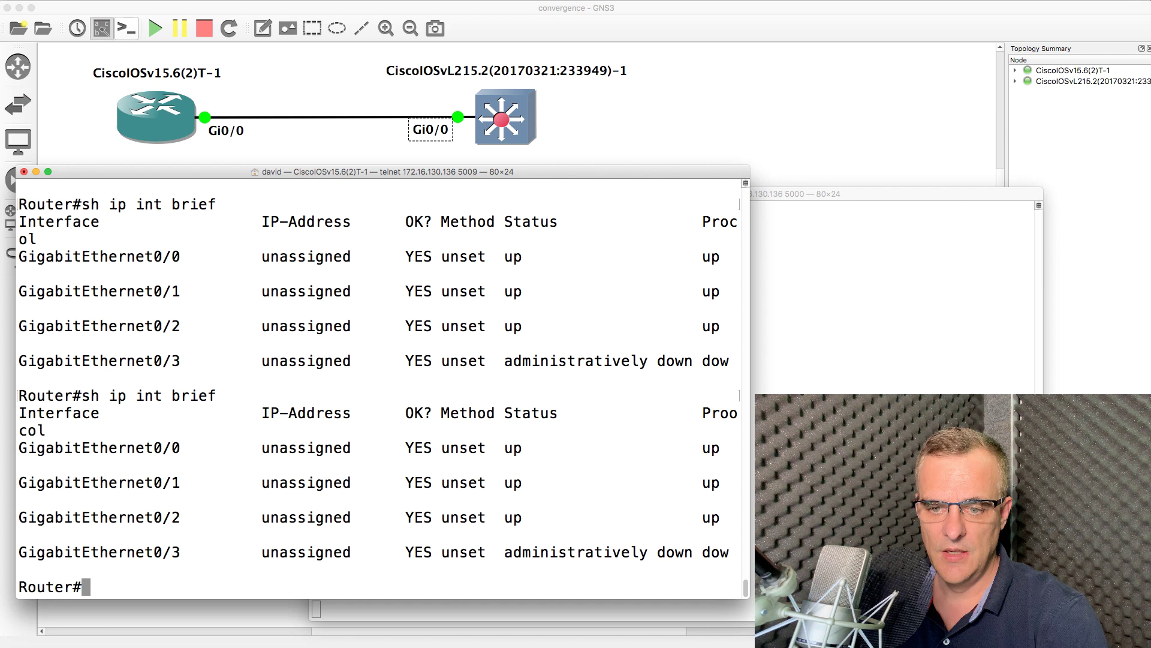
left_click_drag(423, 447, 740, 520)
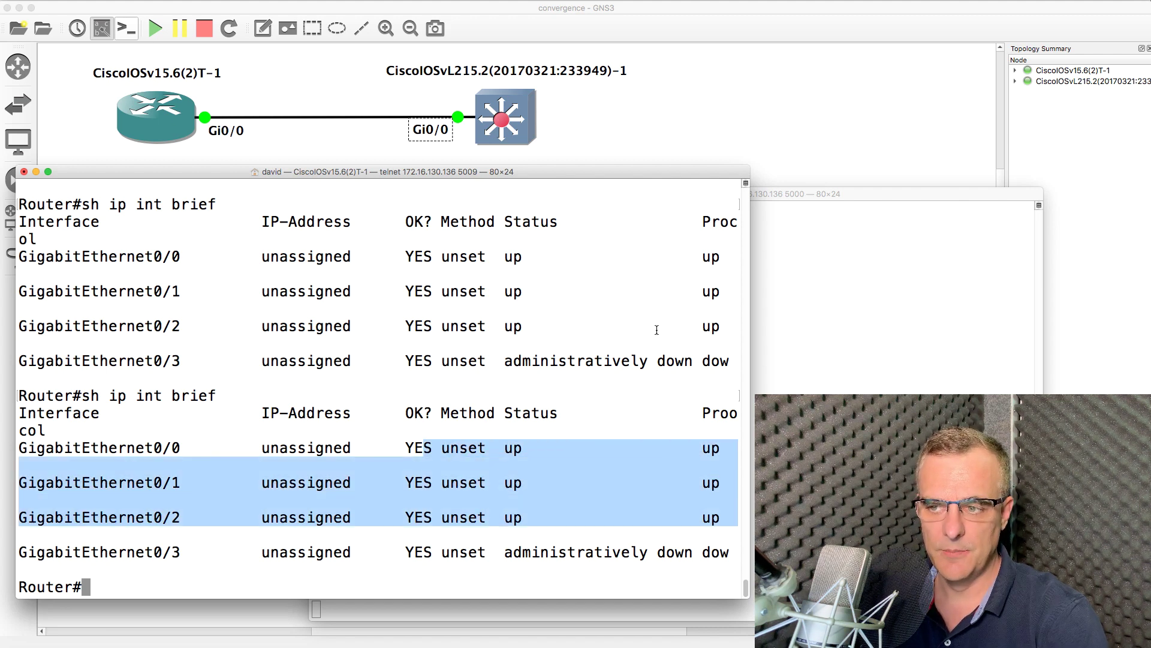
On the switch console, enter privileged mode with en and run sh ip int brief
key("super+grave")
key("Return")
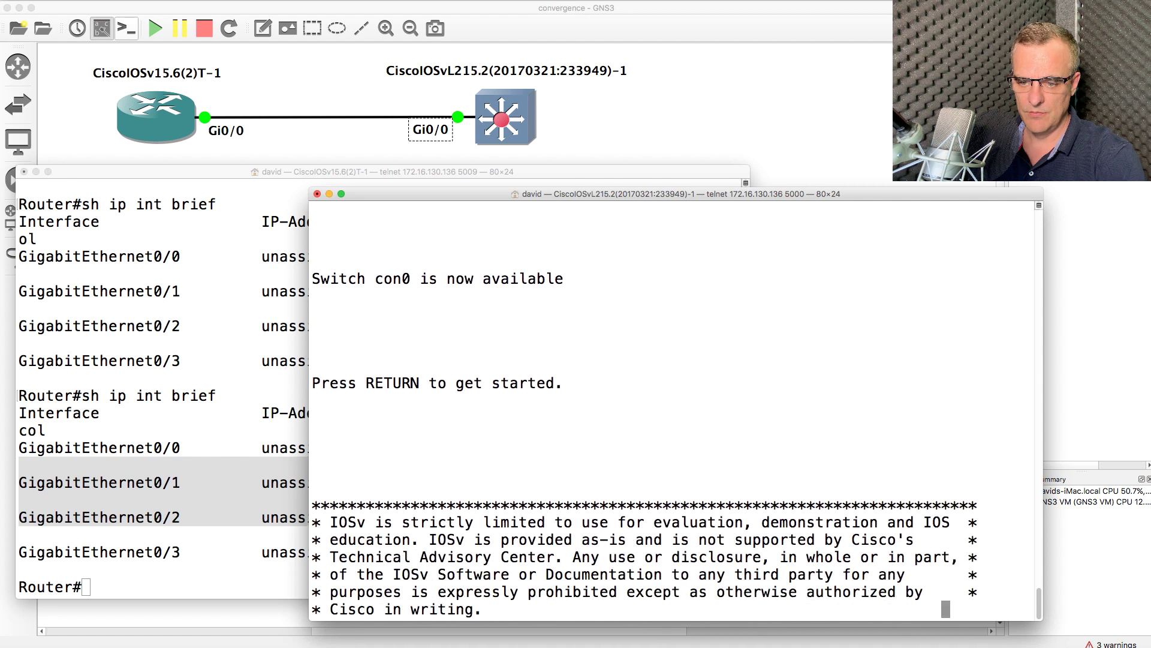
type("en")
key("Return")
type("sh ip ")
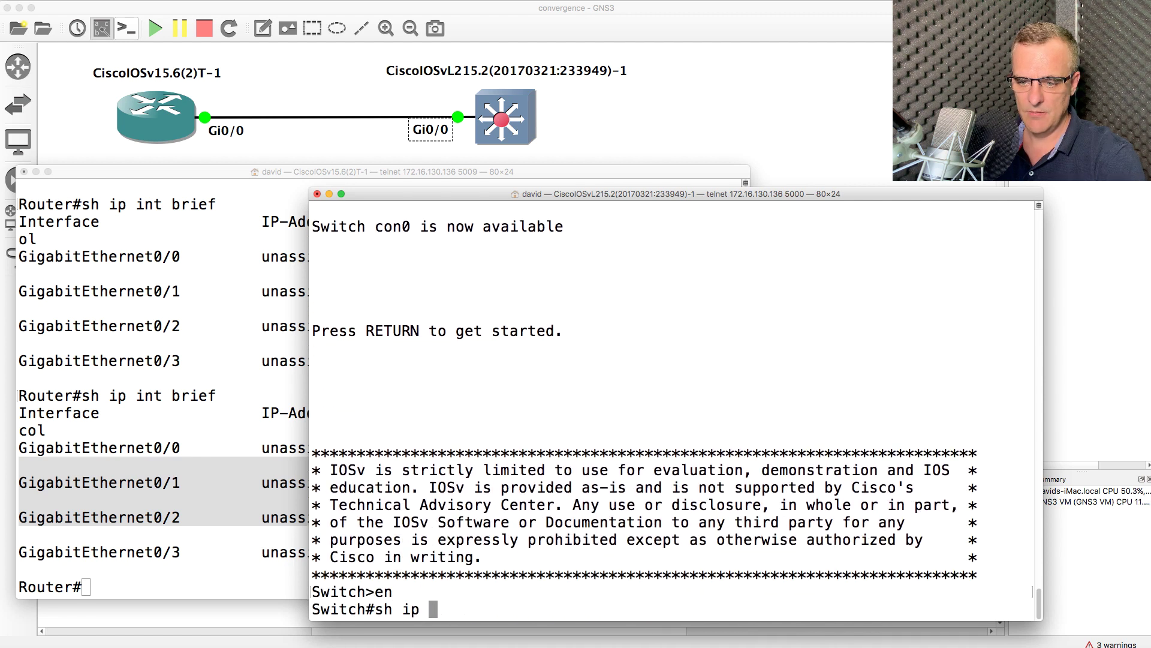
type("int brief")
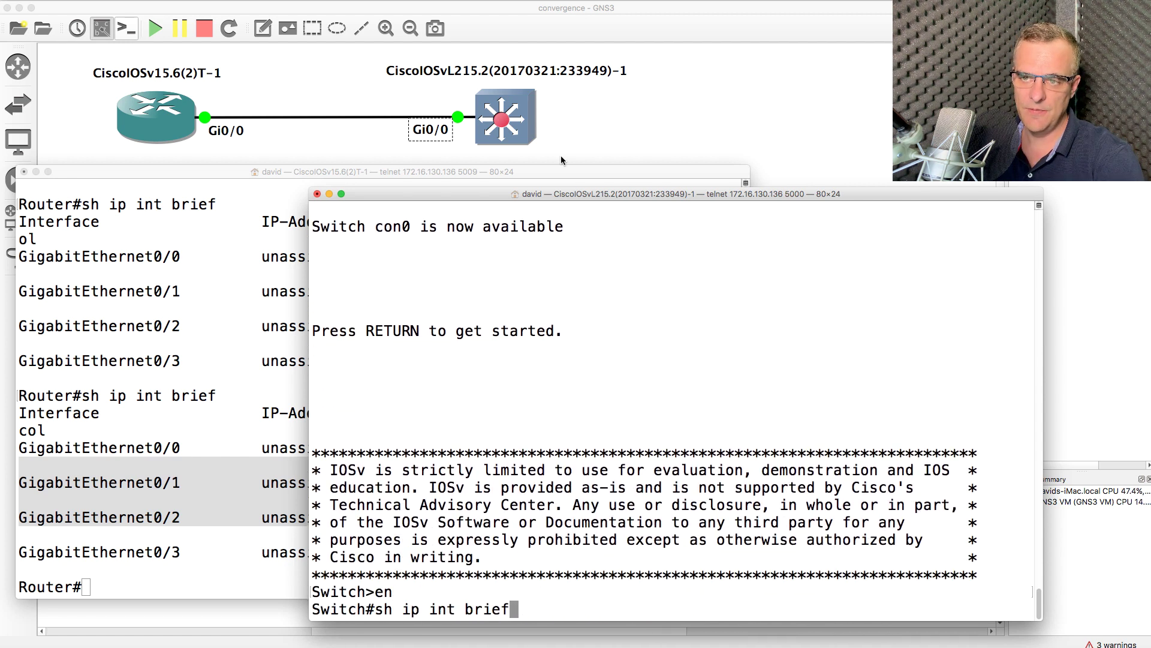
key("Return")
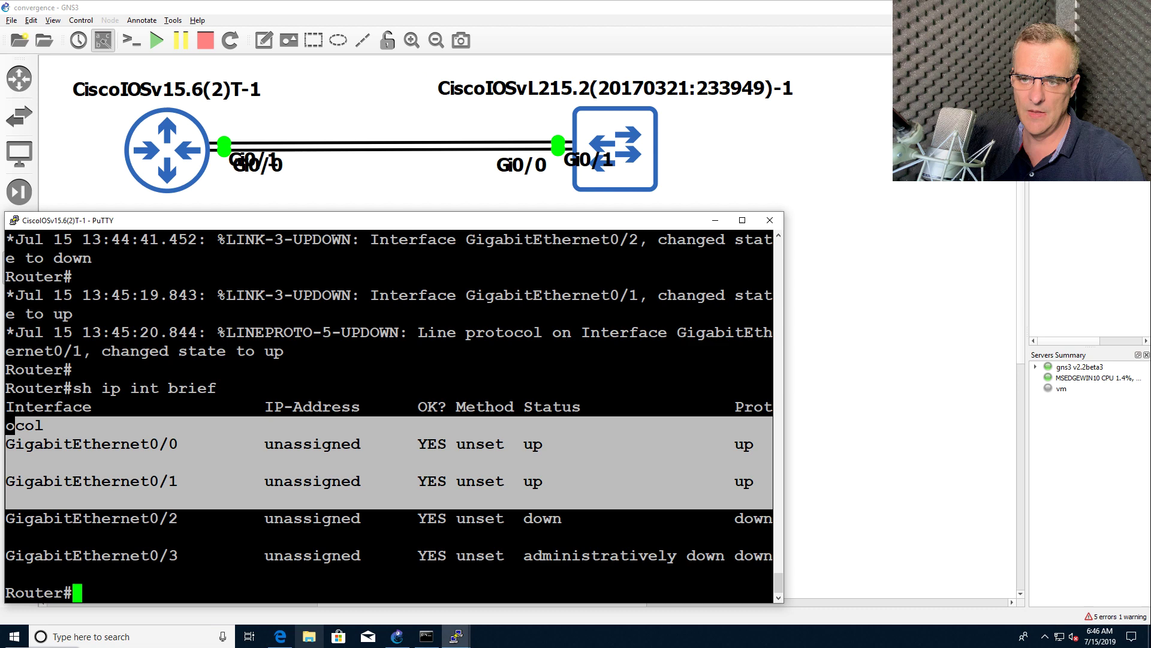
In the switch console, enter privileged mode and run 'sh ip int brief'
mouse_move(456, 637)
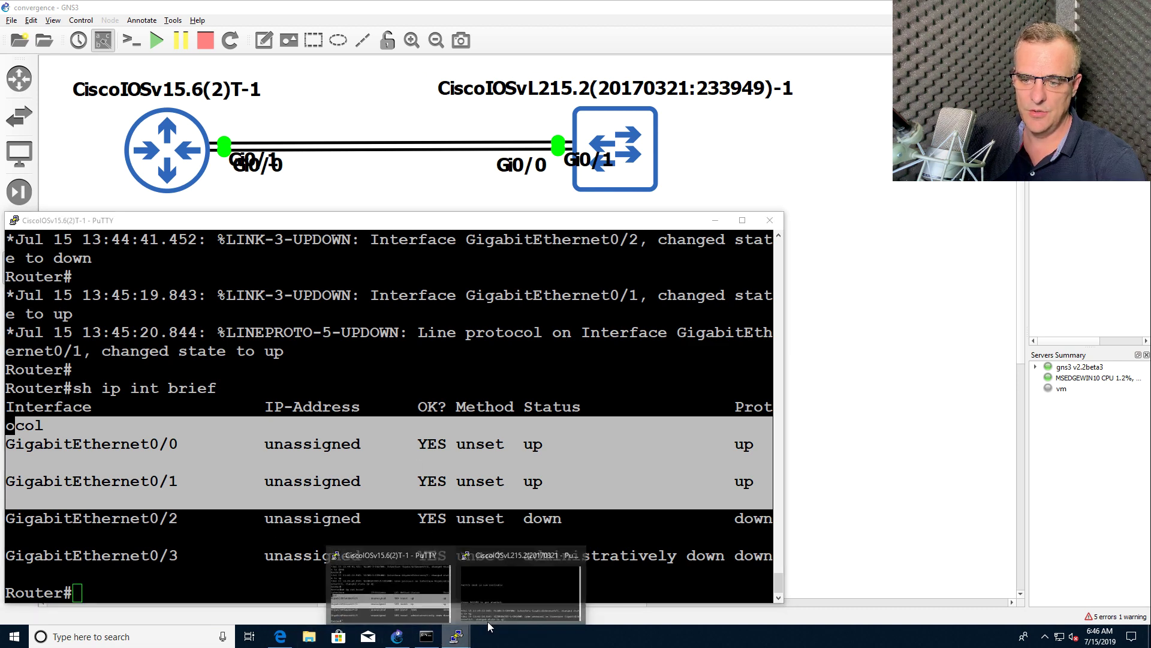
left_click(504, 602)
key("Return")
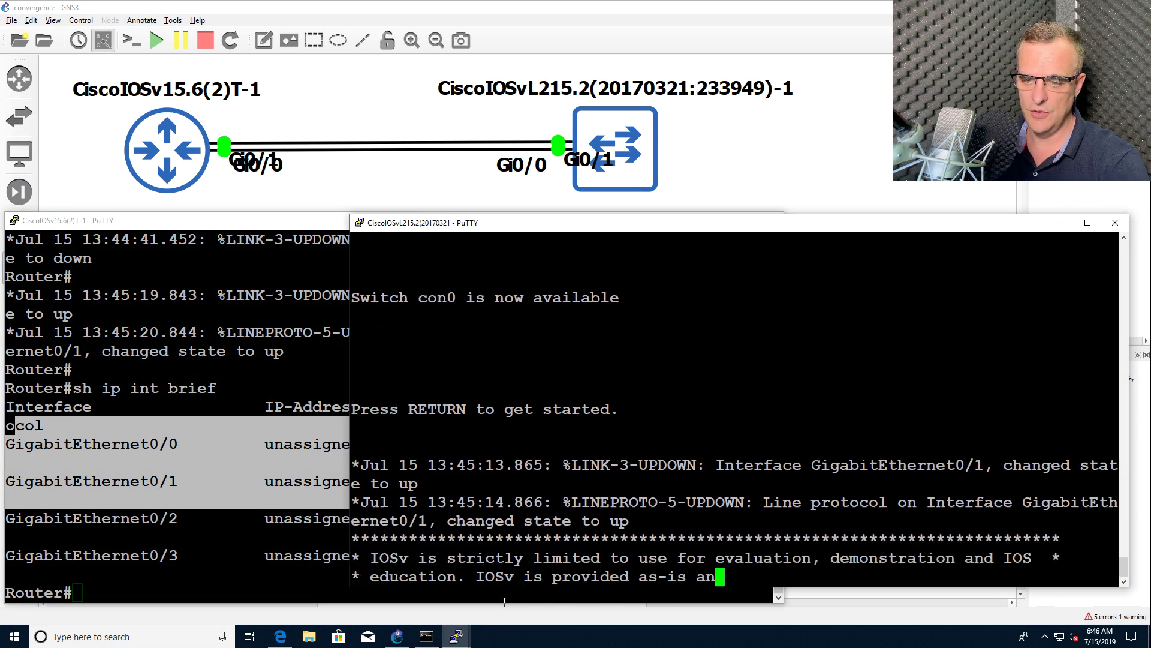
type("en")
key("Return")
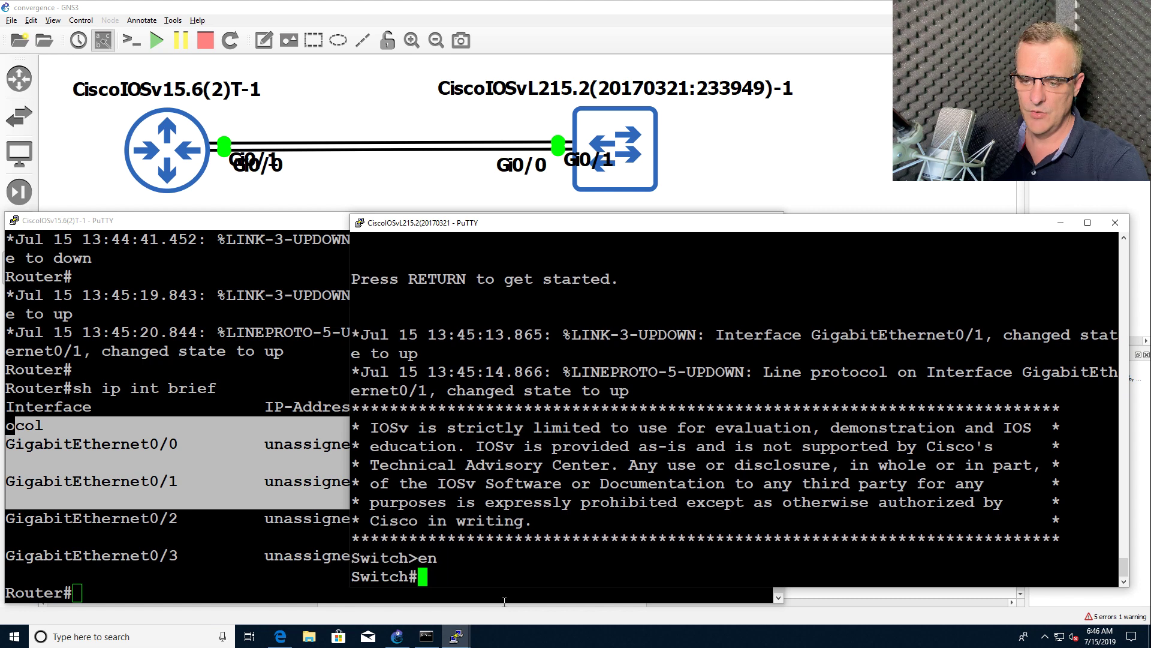
type("sh ip int brief")
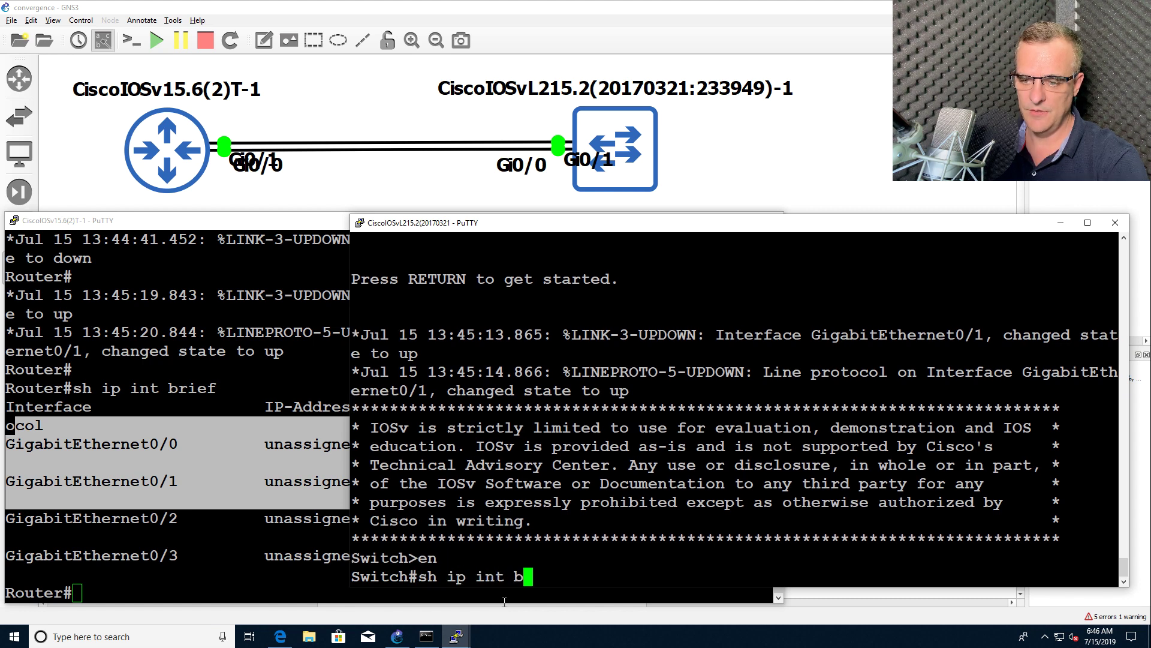
key("Return")
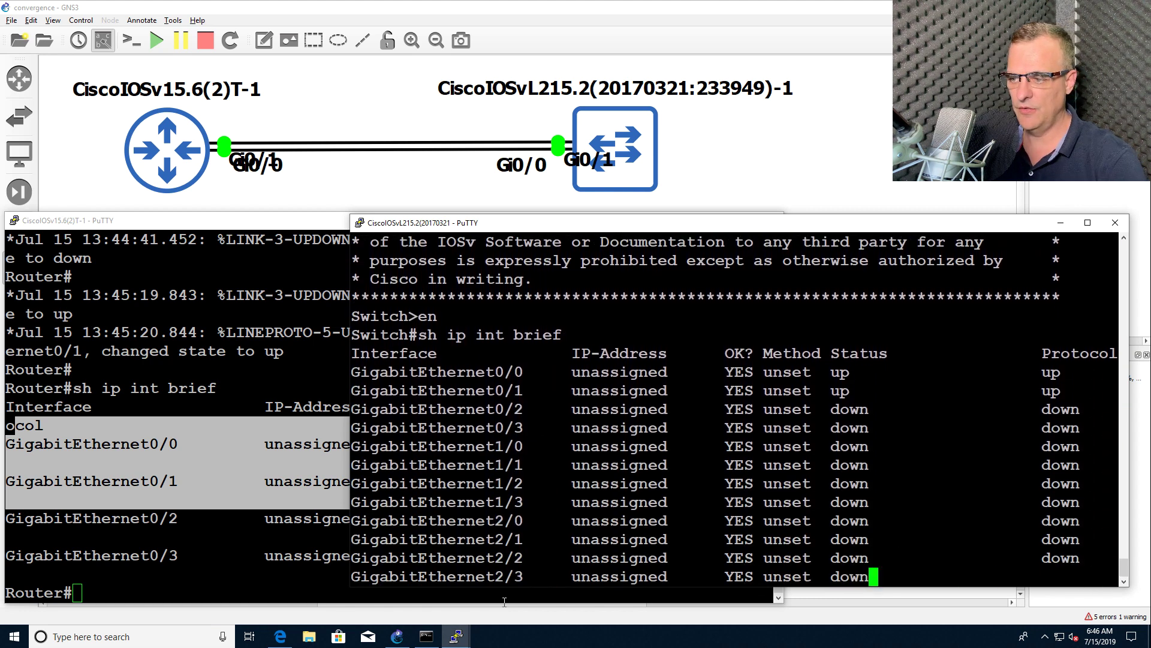
Highlight the GigabitEthernet0/0 and GigabitEthernet0/1 rows showing up
left_click_drag(838, 316, 943, 465)
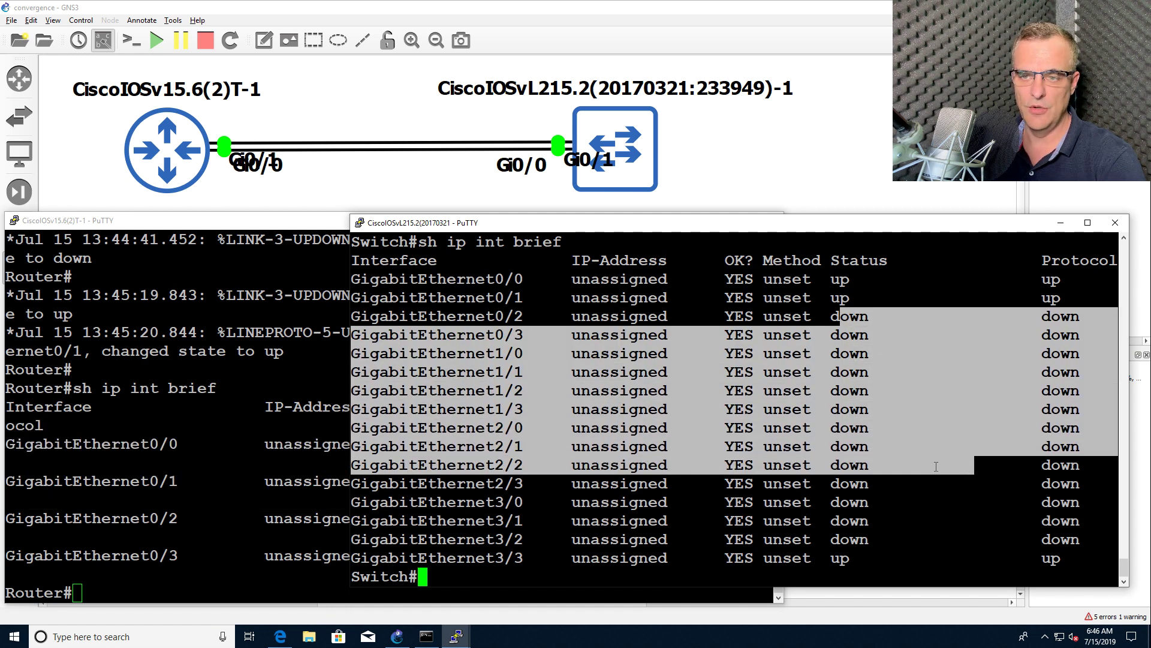
left_click(748, 318)
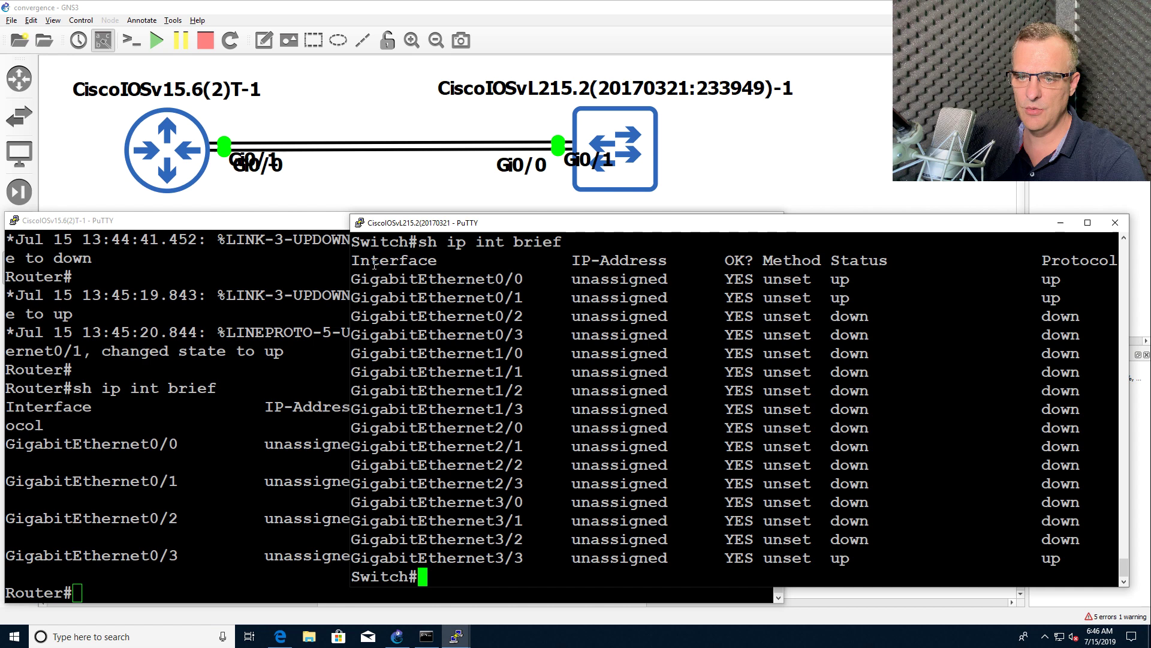
left_click_drag(353, 278, 1074, 300)
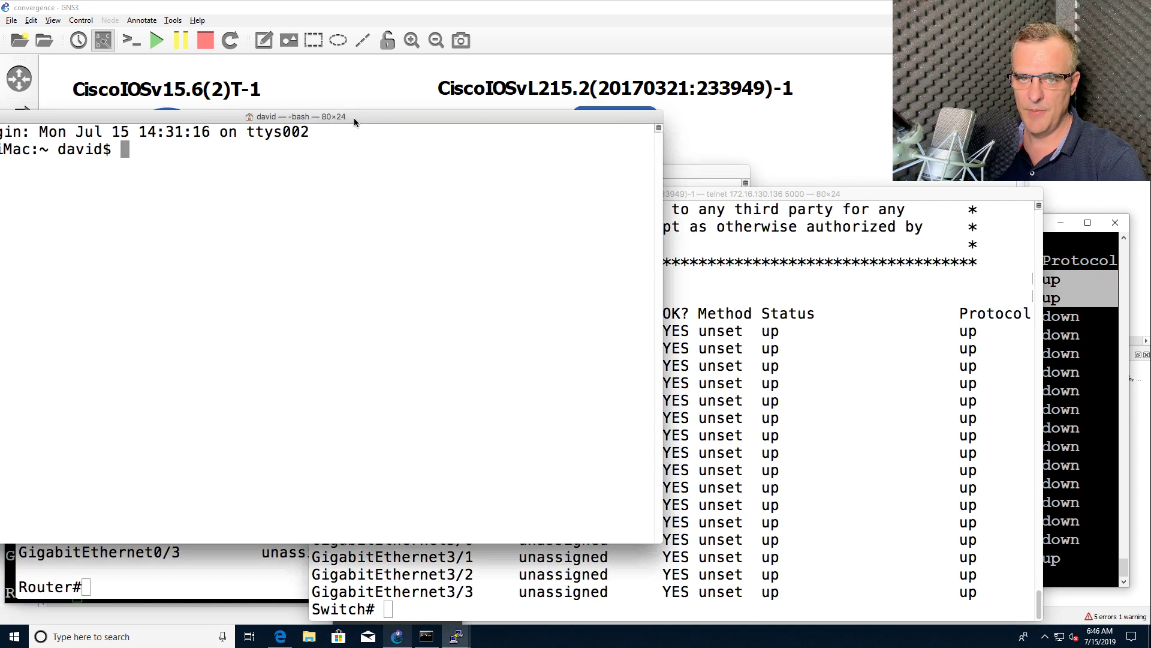
In Terminal, telnet to the core switch at 192.168.1.254
left_click_drag(296, 113, 411, 116)
type("telnet 1")
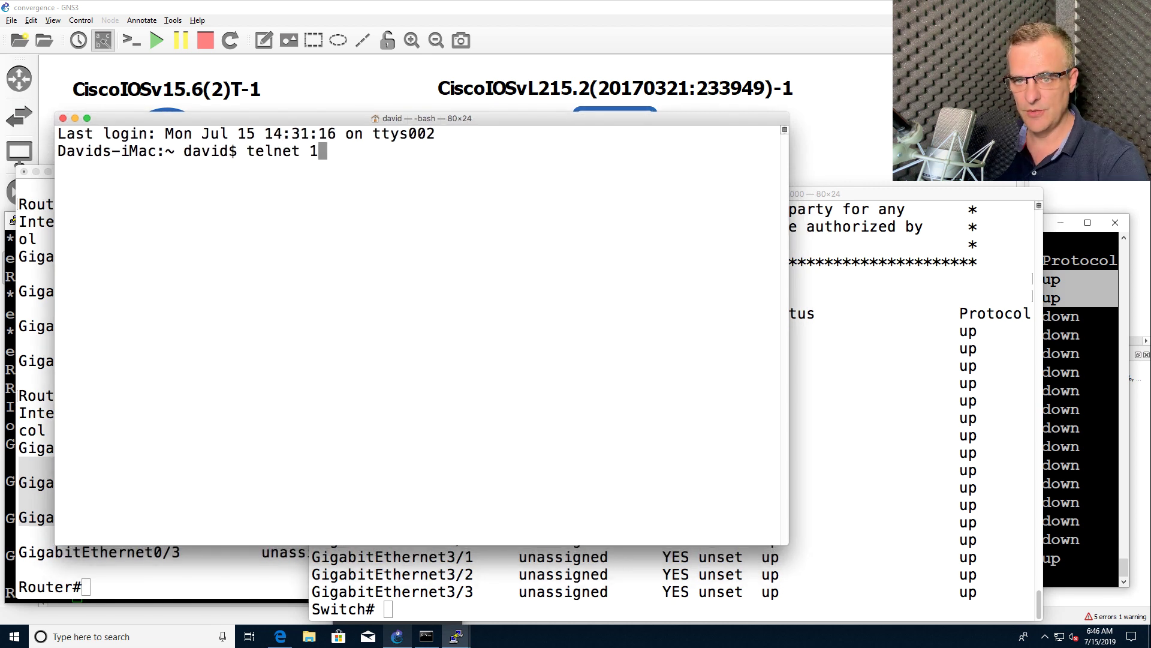
key("BackSpace")
type("33")
key("BackSpace")
type("7")
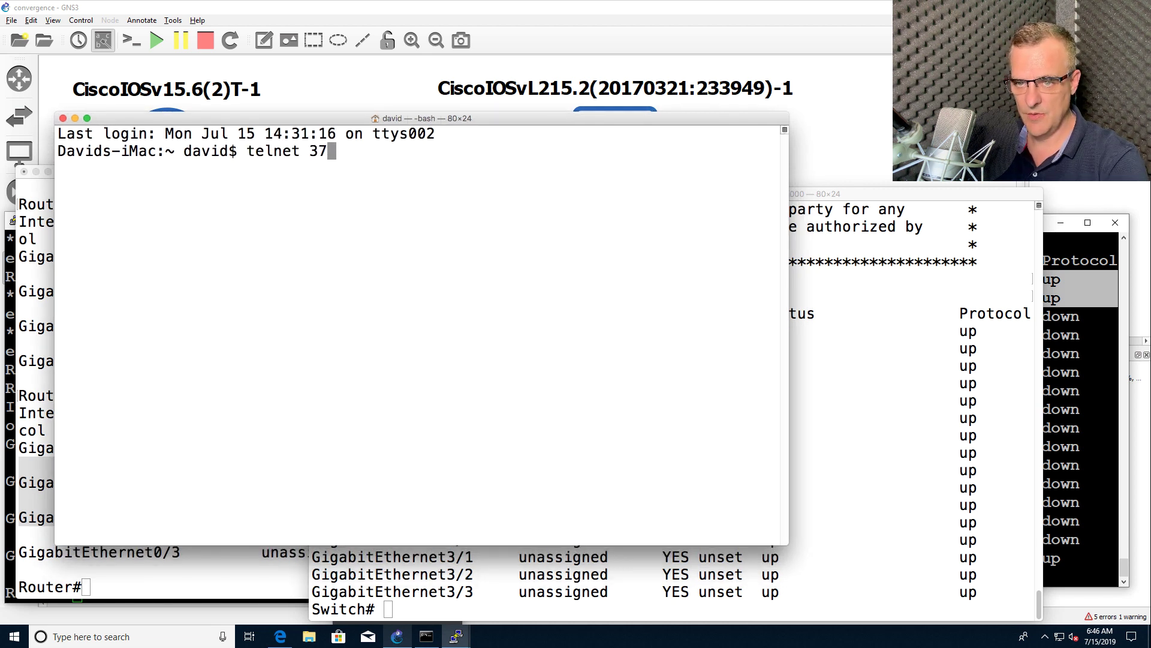
key("BackSpace")
key("BackSpace")
type("192.168.1.254")
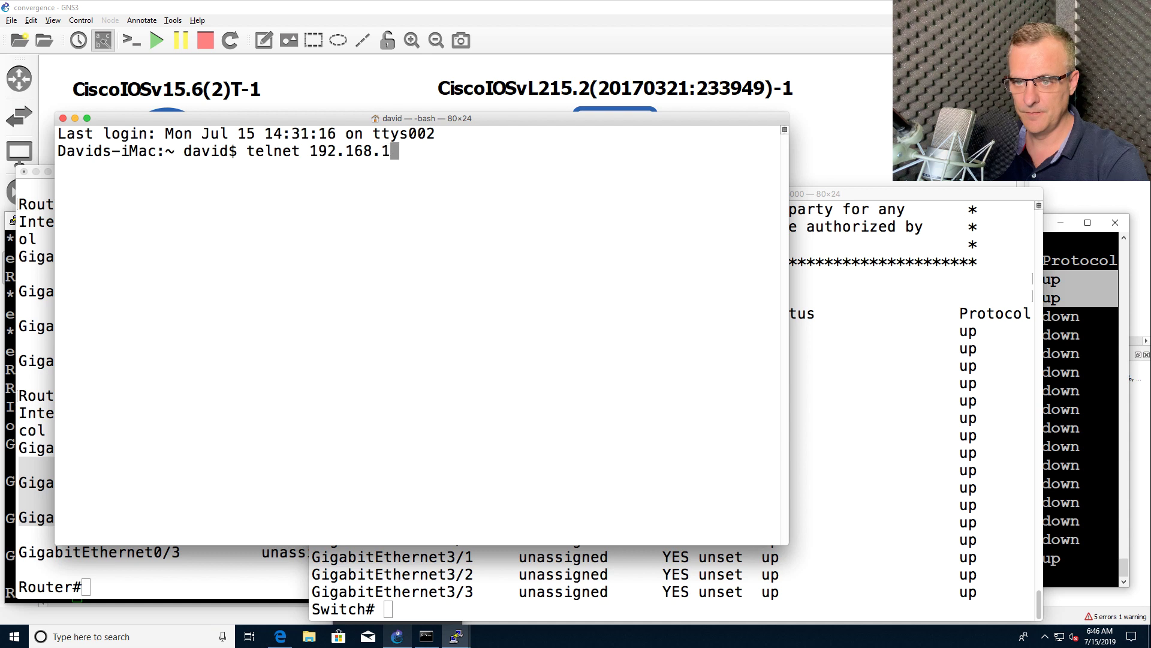
key("Return")
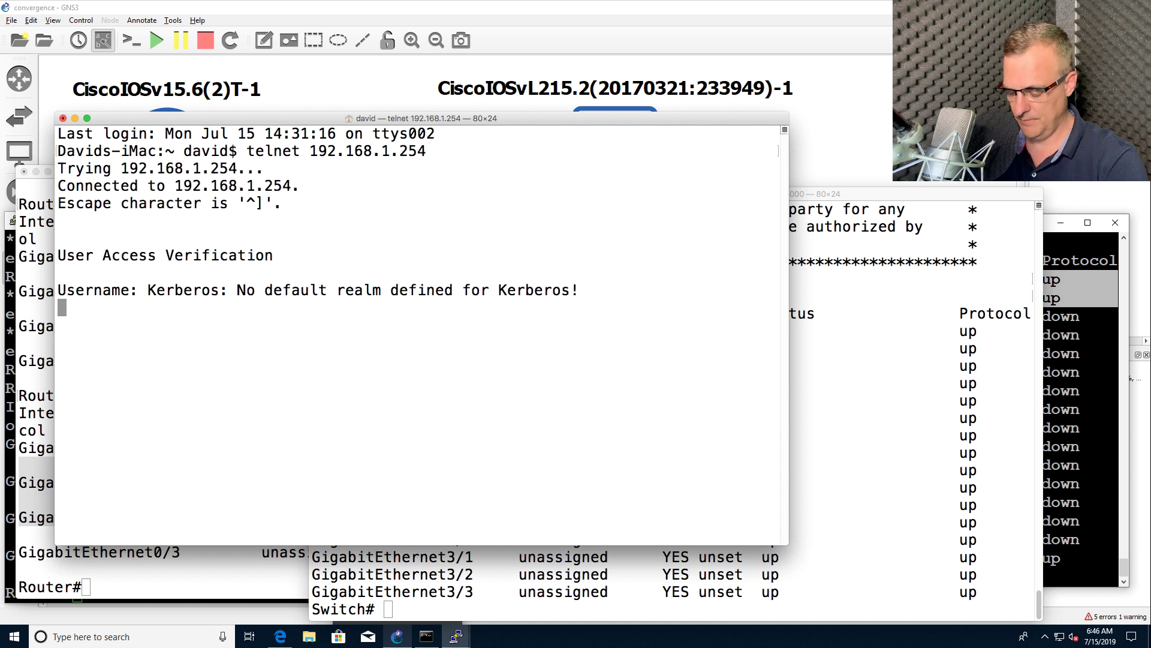
Log in to the Core-3750 switch with the account username and password
key("Return")
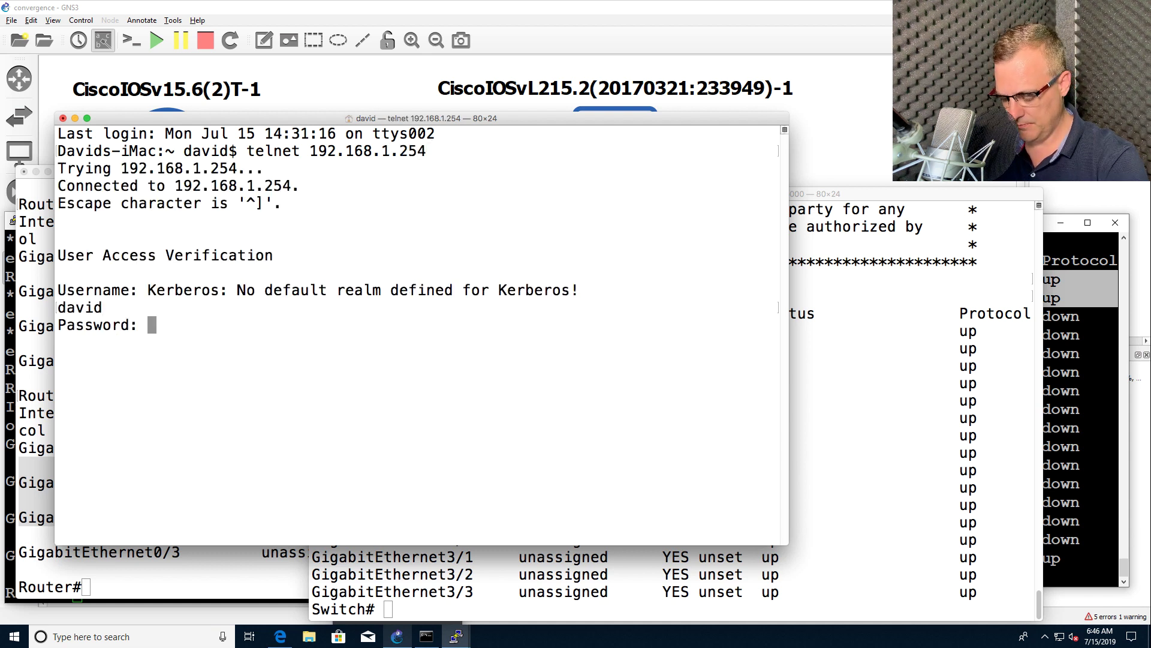
key("Return")
key("Return")
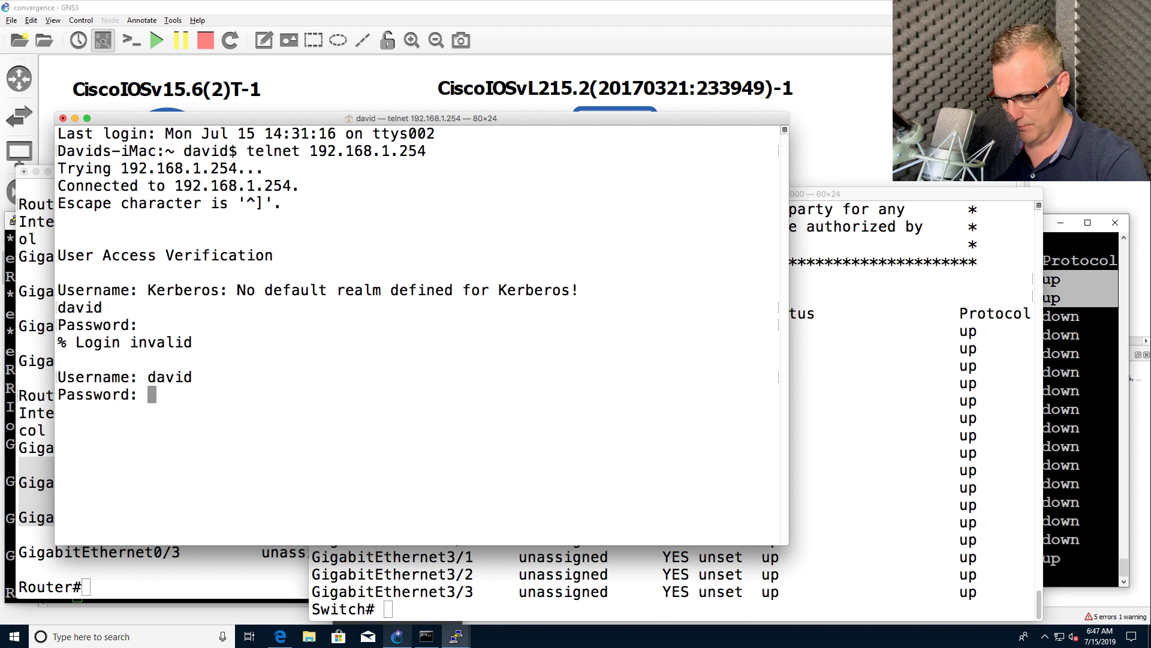
key("Return")
Run 'sh ip int brief' and page through it, highlighting FastEthernet1/0/1 down and 1/0/24 up
type("sh ip int brie")
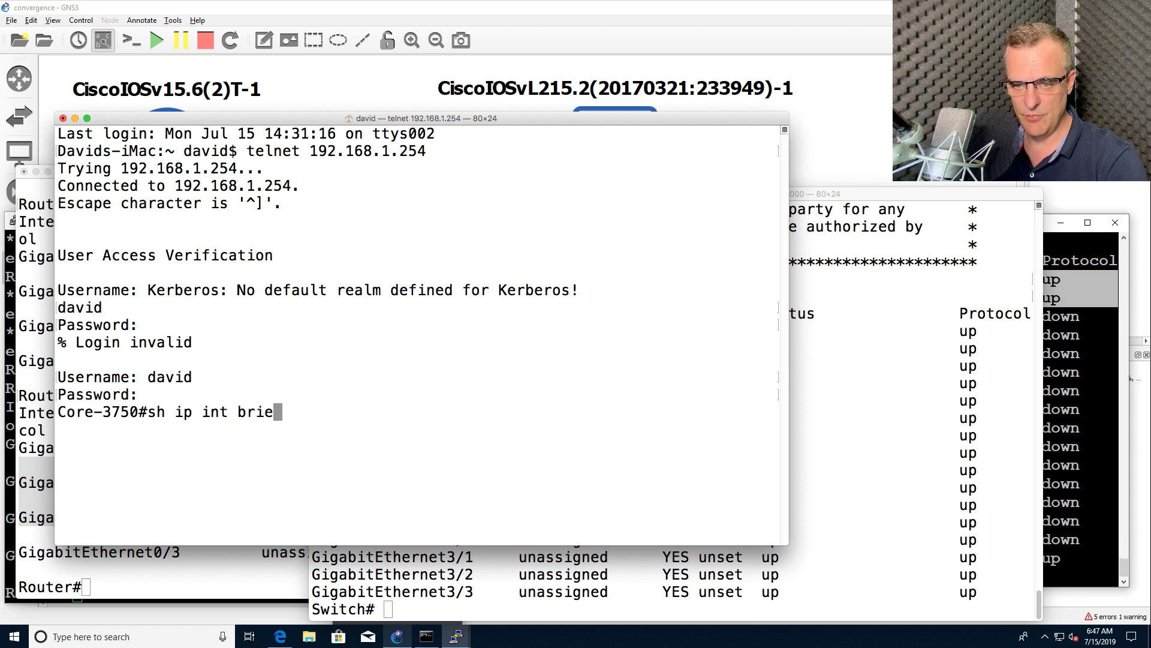
key("Return")
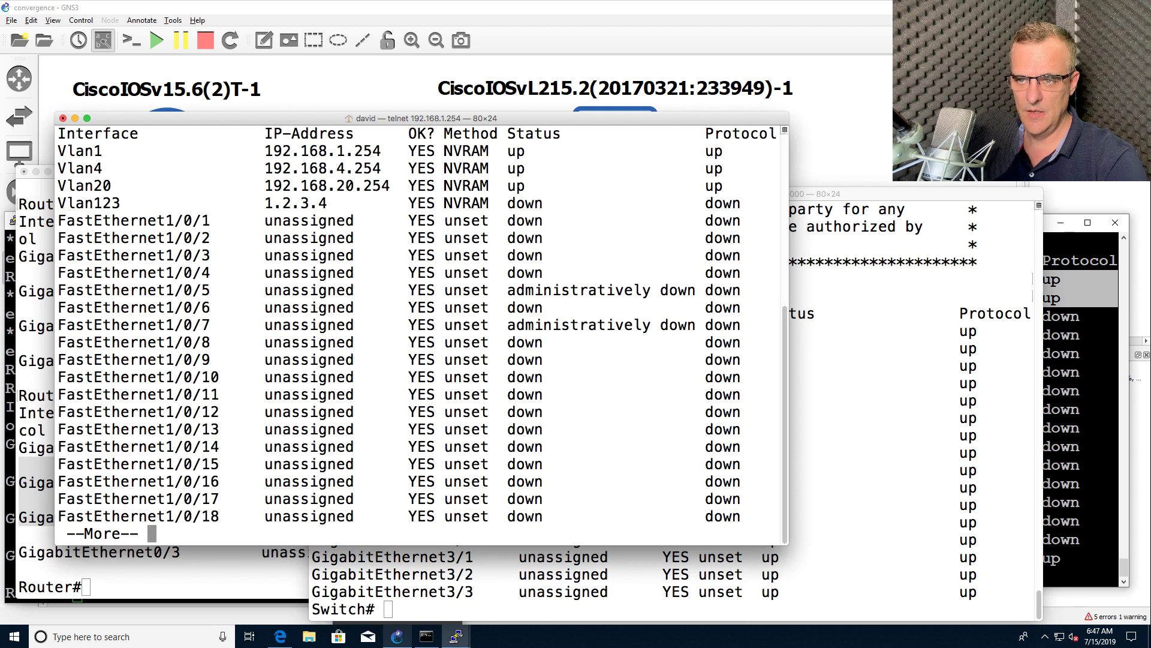
left_click_drag(494, 226, 756, 222)
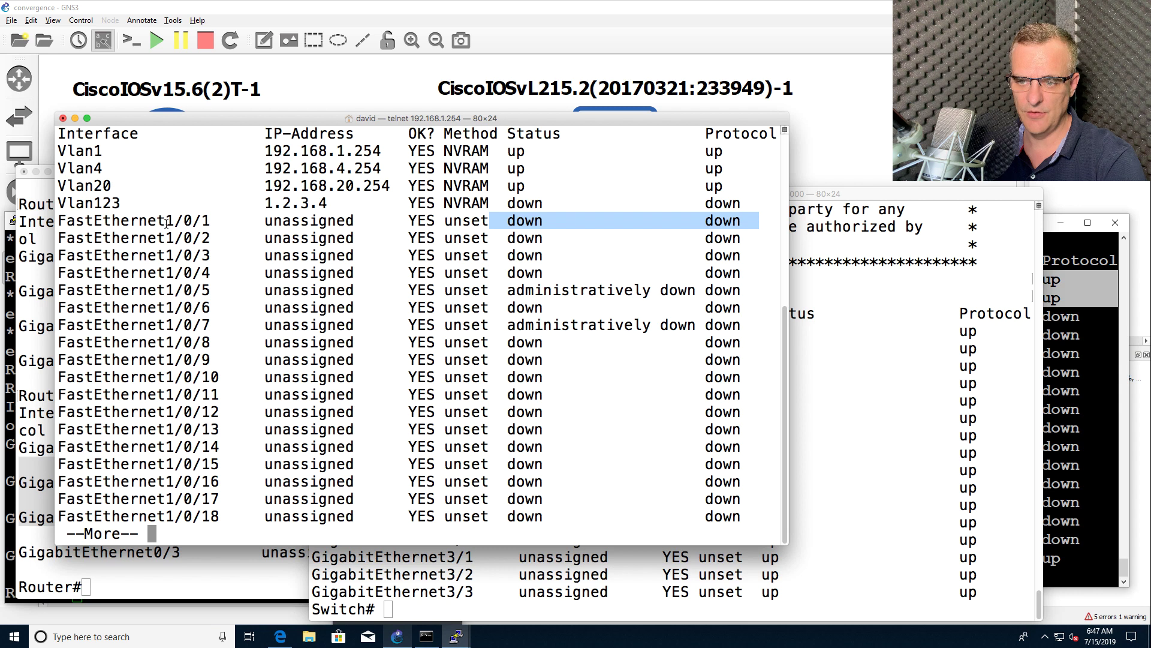
key("space")
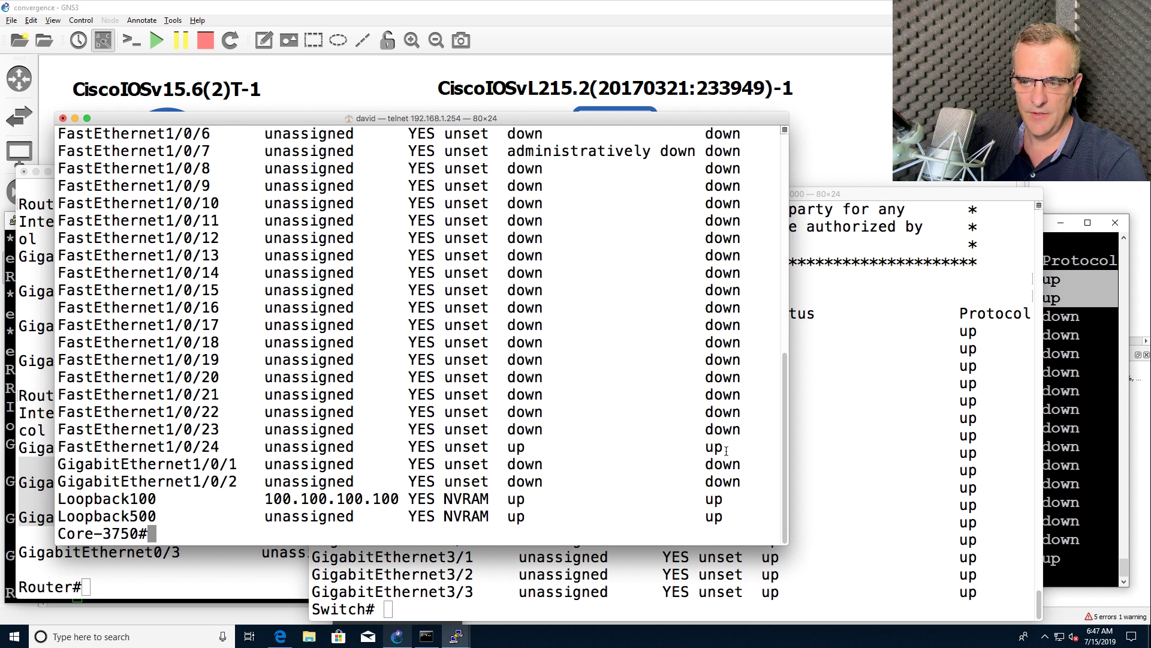
left_click_drag(726, 450, 61, 447)
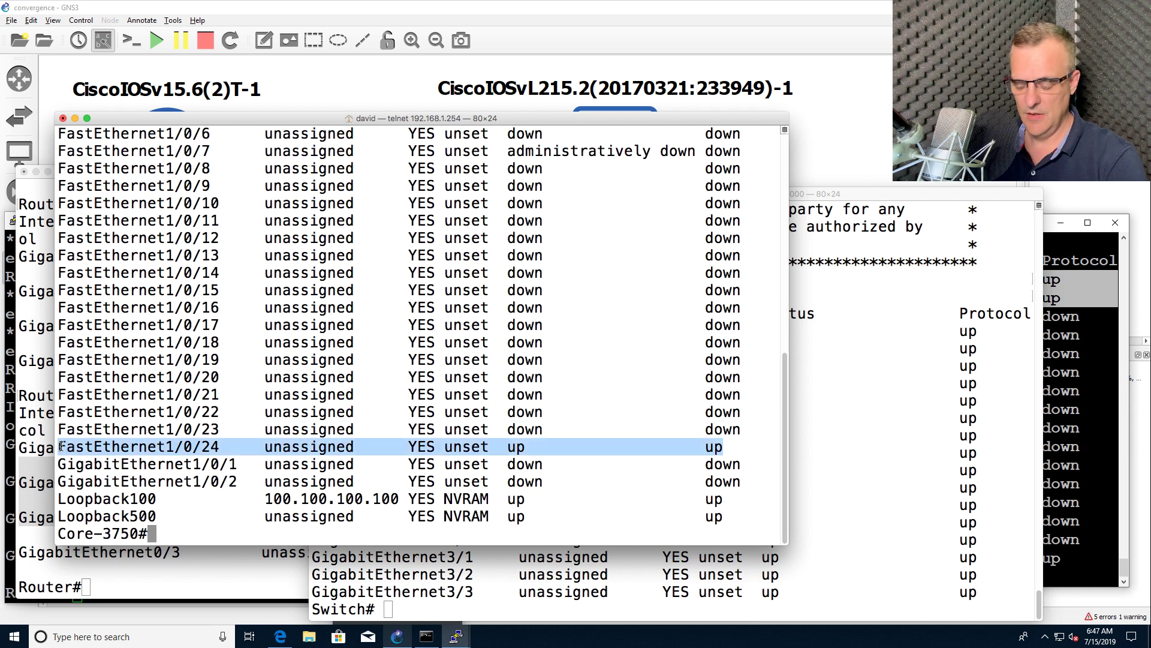
left_click(62, 446)
Run 'sh int f1/0/6' and highlight its down, notconnect status line
type("sh ")
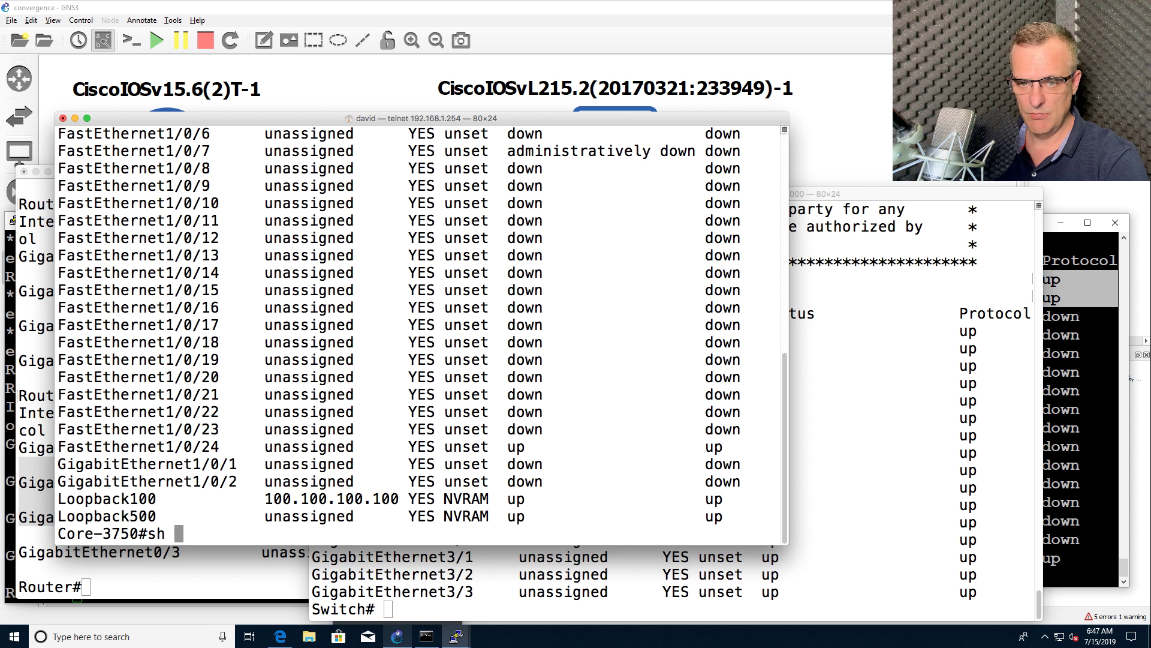
type("int f1/0/6")
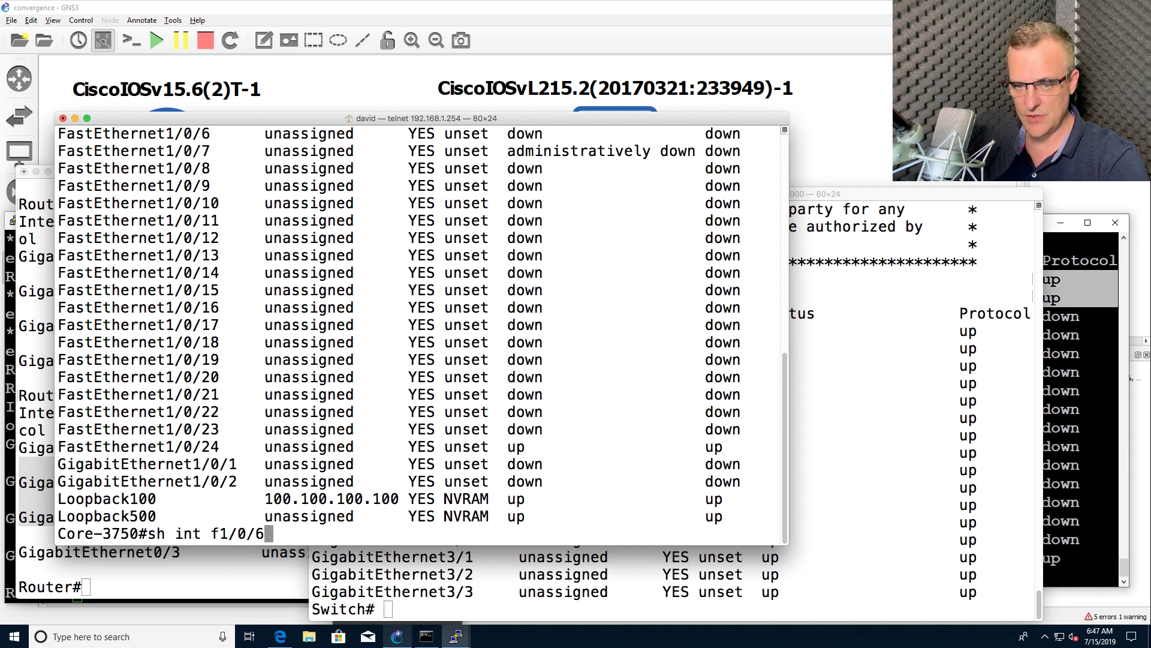
key("Return")
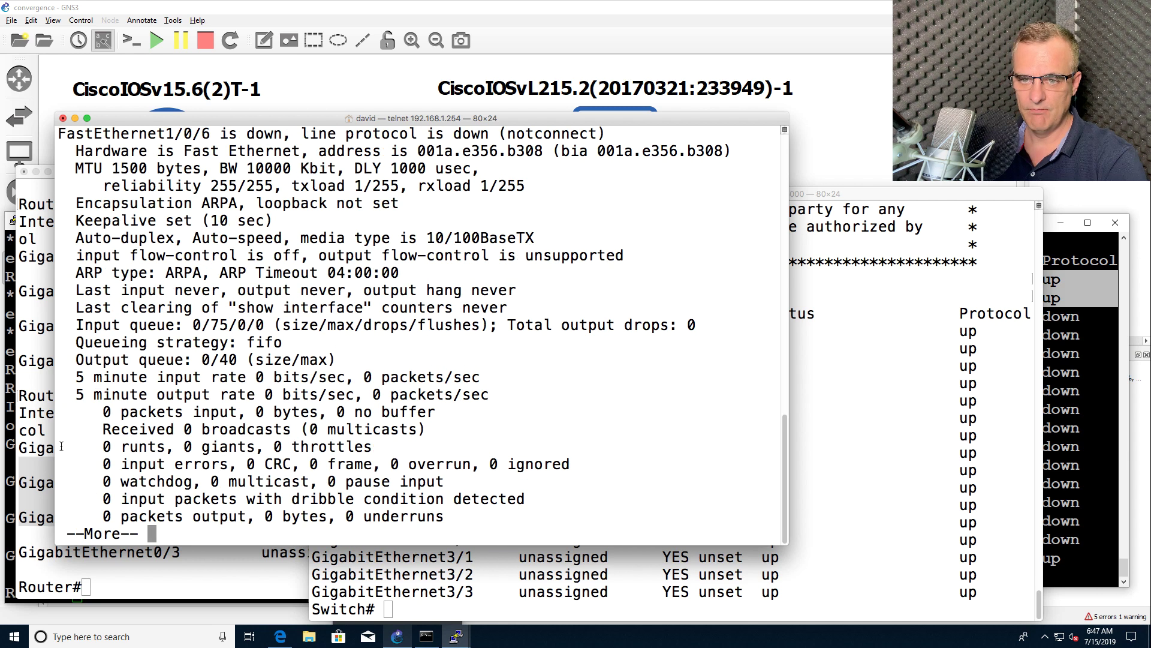
scroll(313, 246, "up", 1)
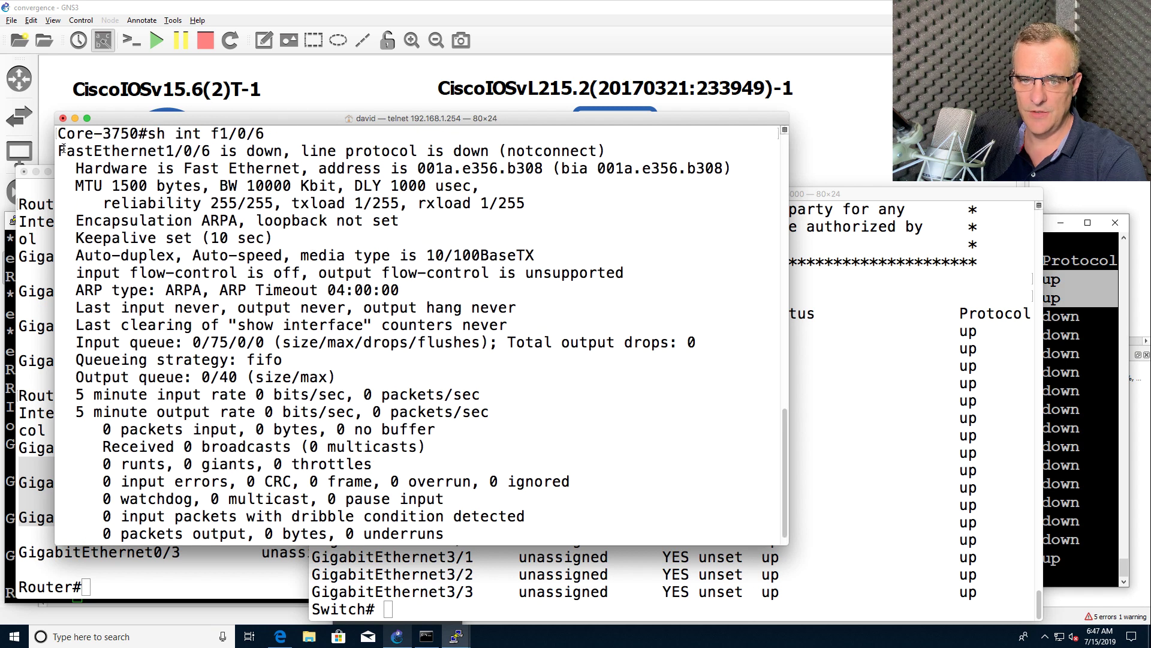
left_click_drag(581, 144, 614, 151)
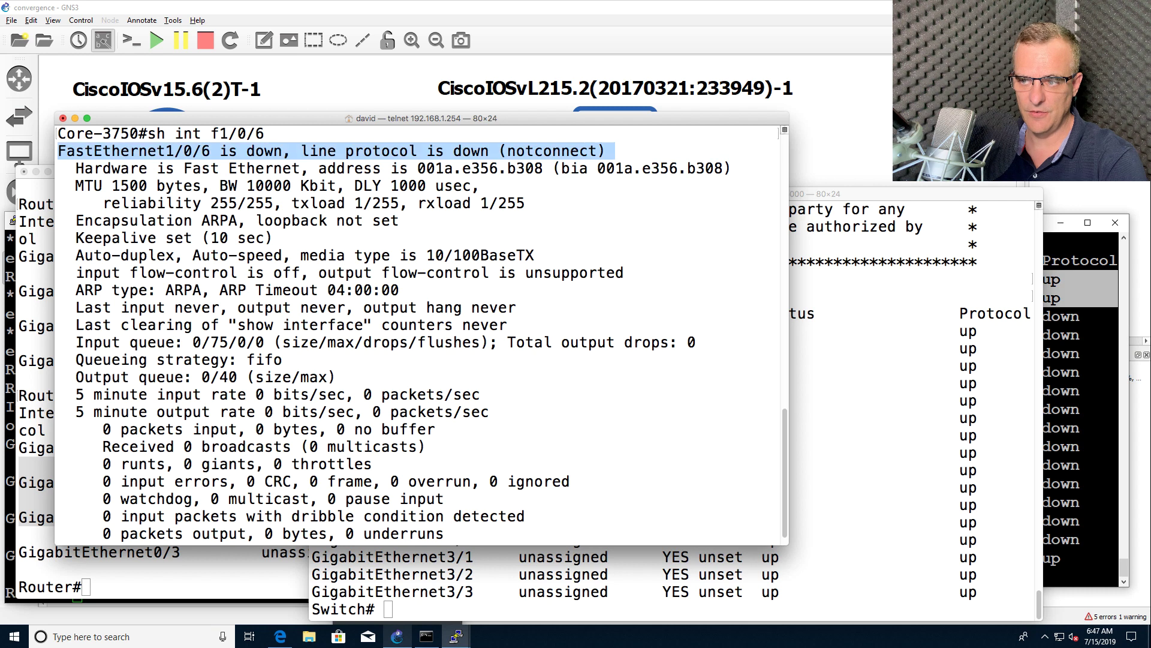
Run 'sh int g0/0' in the switch console and highlight the down notconnect line
left_click(1065, 235)
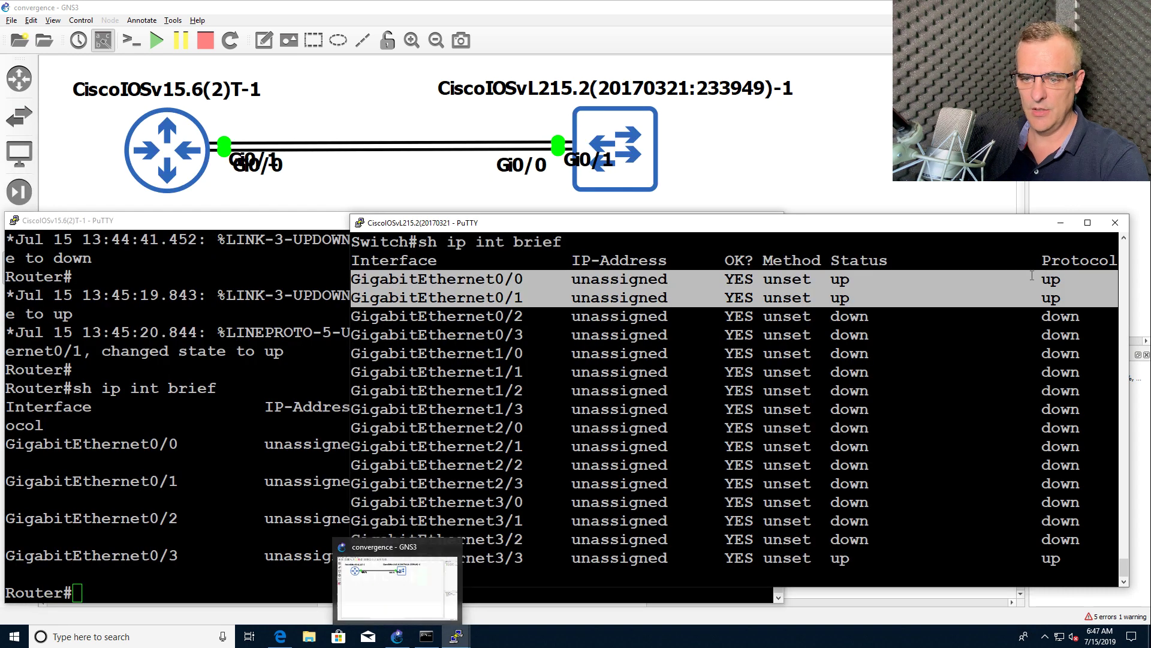
type("sh ")
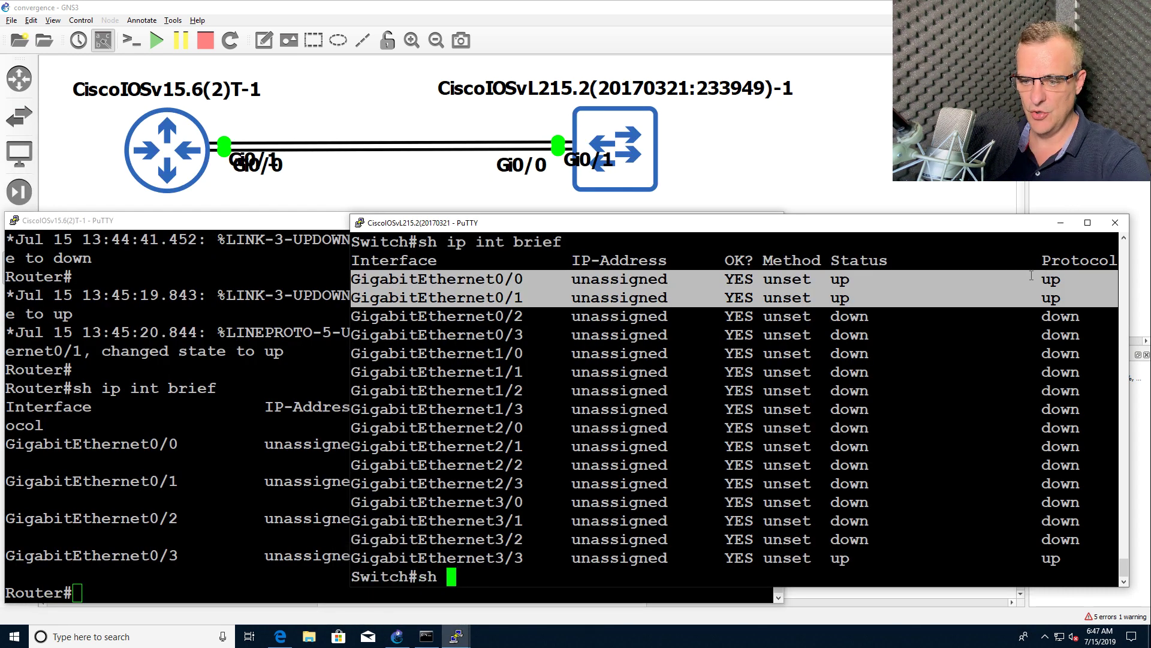
type("int g0/0")
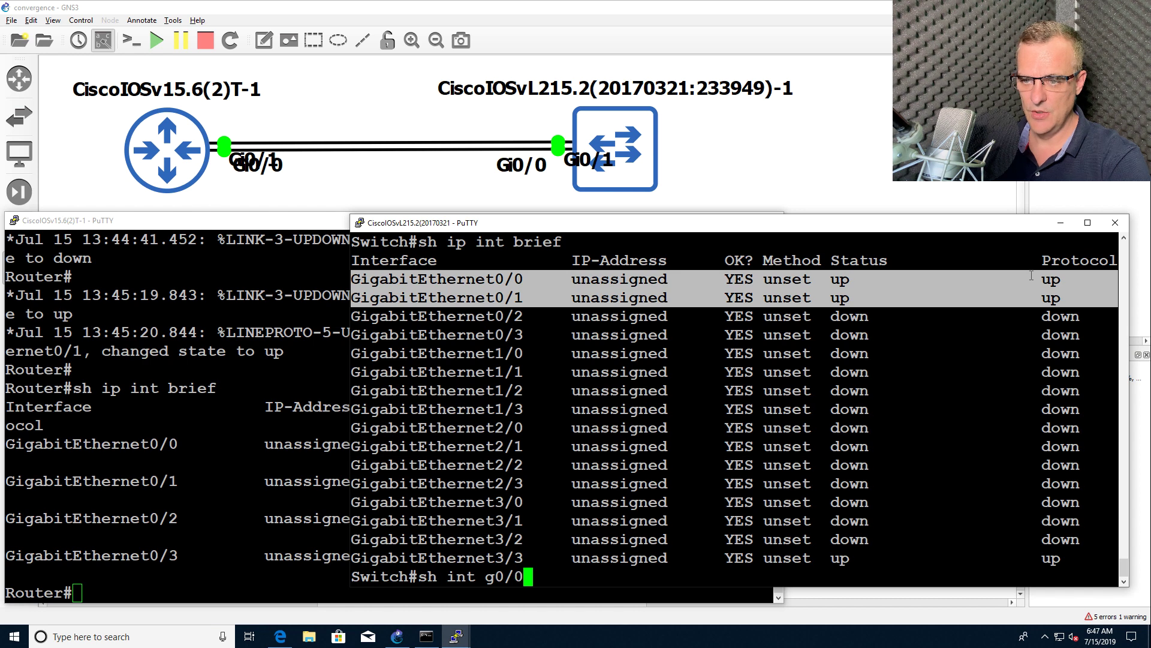
key("Return")
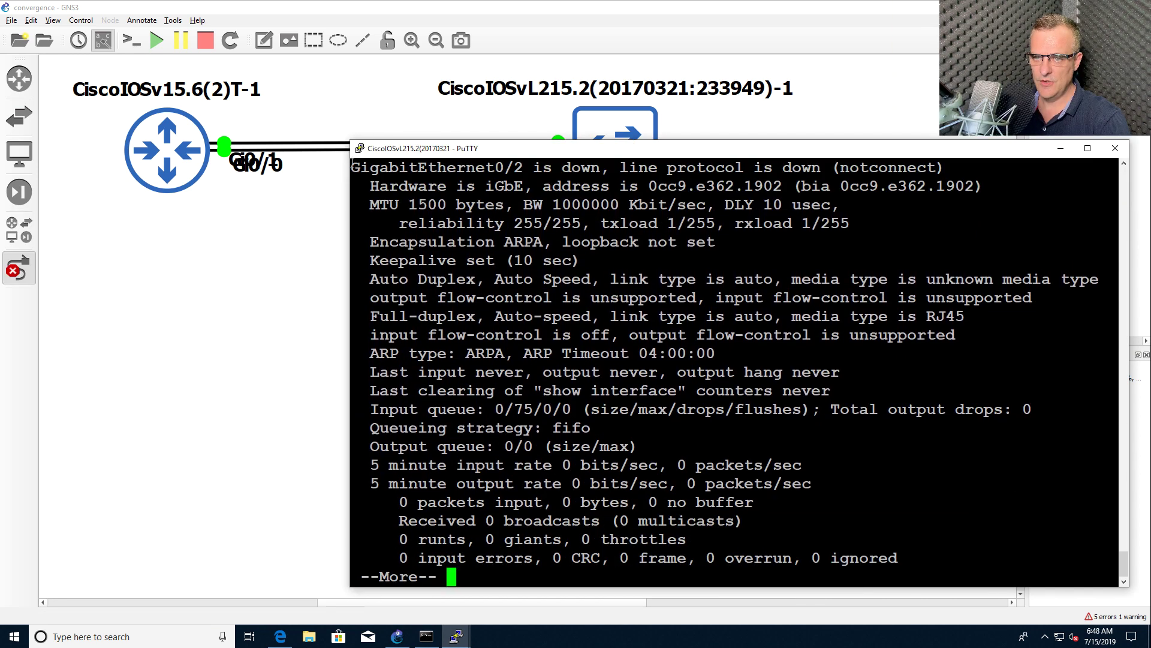
left_click_drag(353, 163, 967, 174)
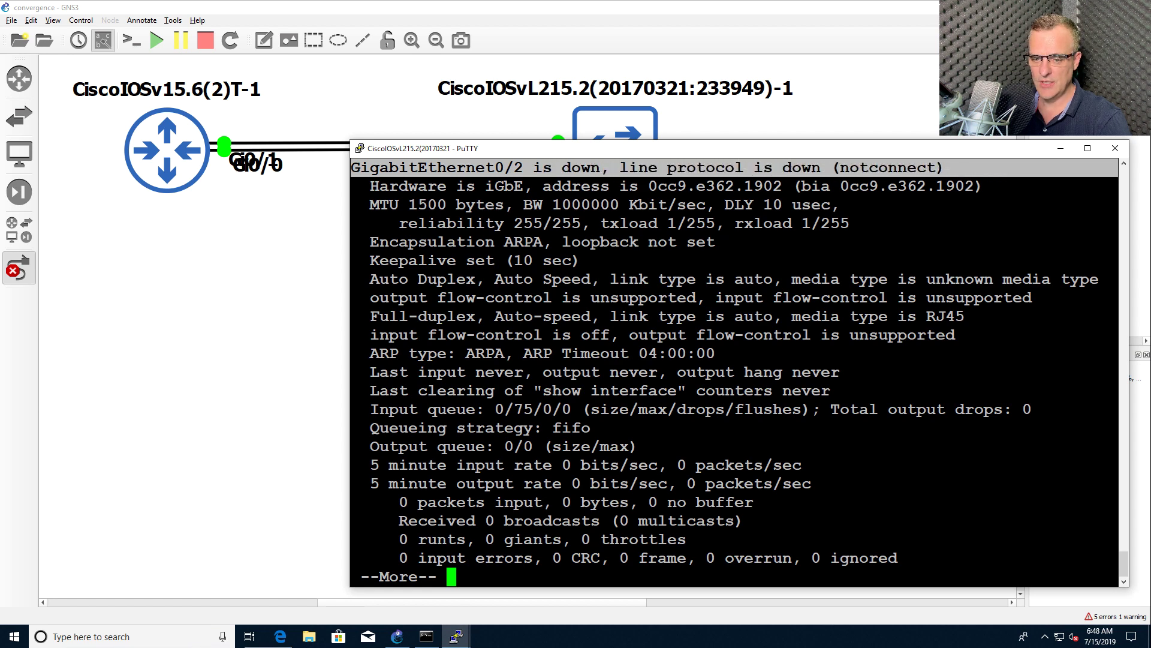
Bring back the core-switch telnet window and move it aside to reveal the topology
right_click(320, 645)
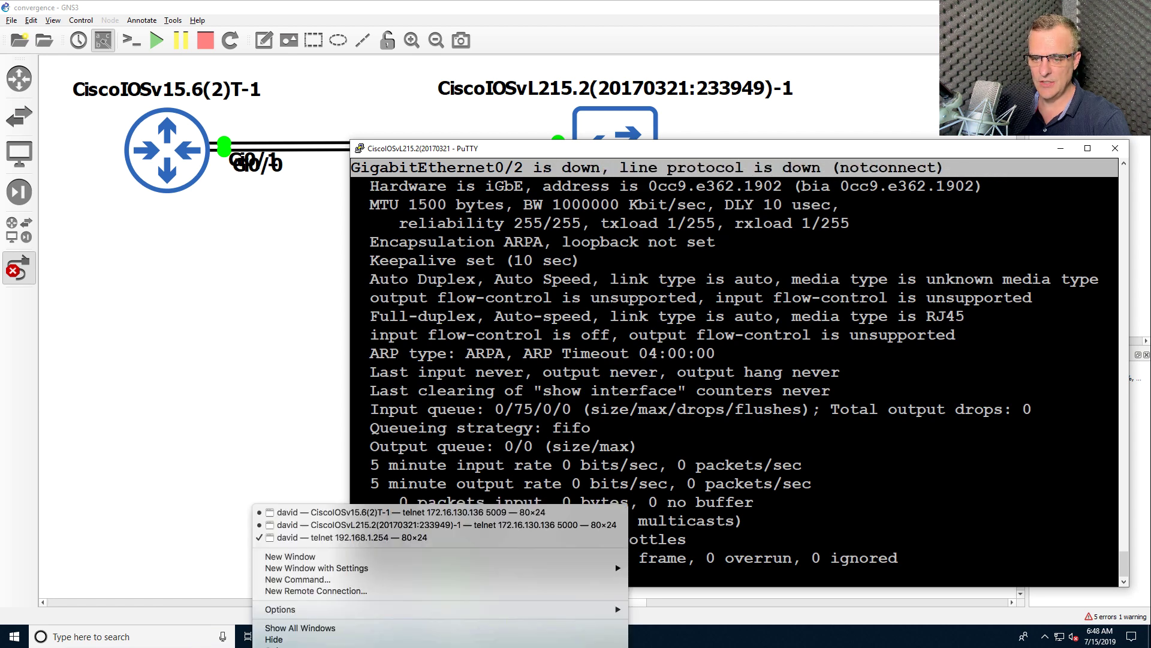
left_click(339, 537)
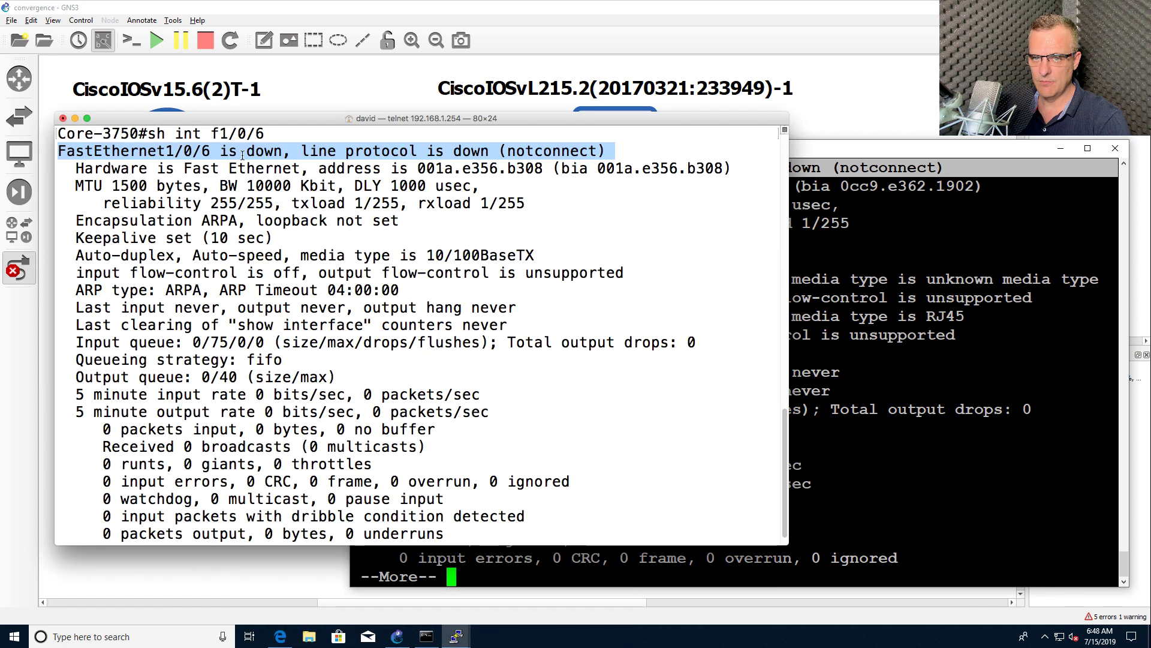
left_click_drag(277, 119, 520, 220)
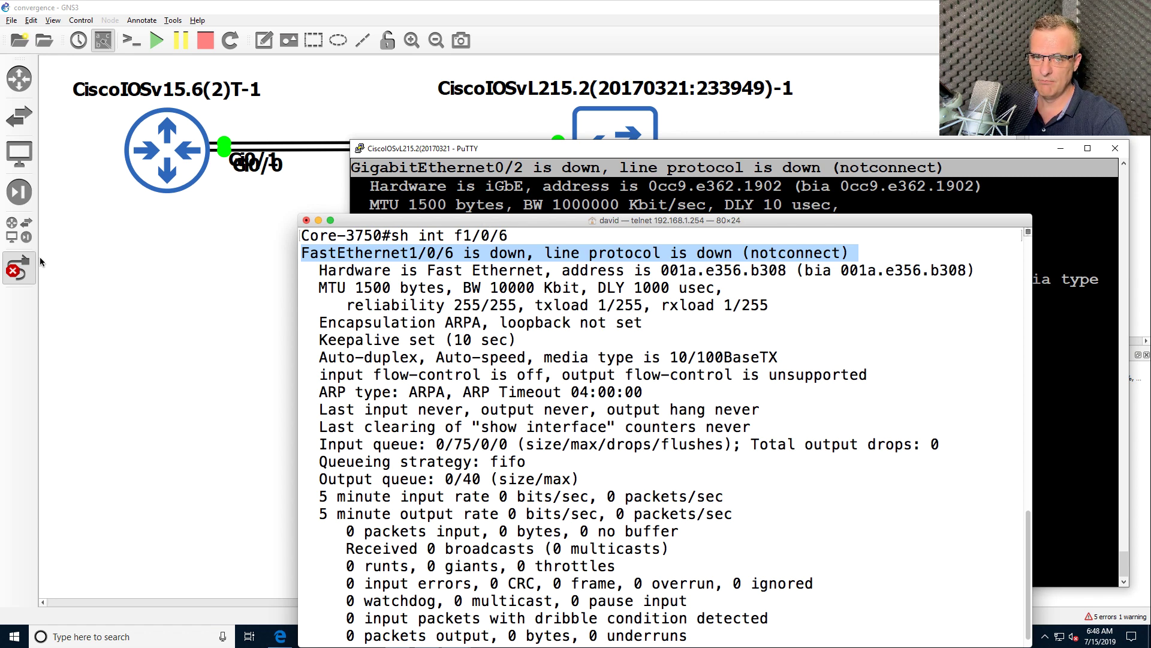
Rerun 'sh ip int brief' on the switch and highlight GigabitEthernet0/1 as up
key("alt+Tab")
key("q")
key("Up")
key("Up")
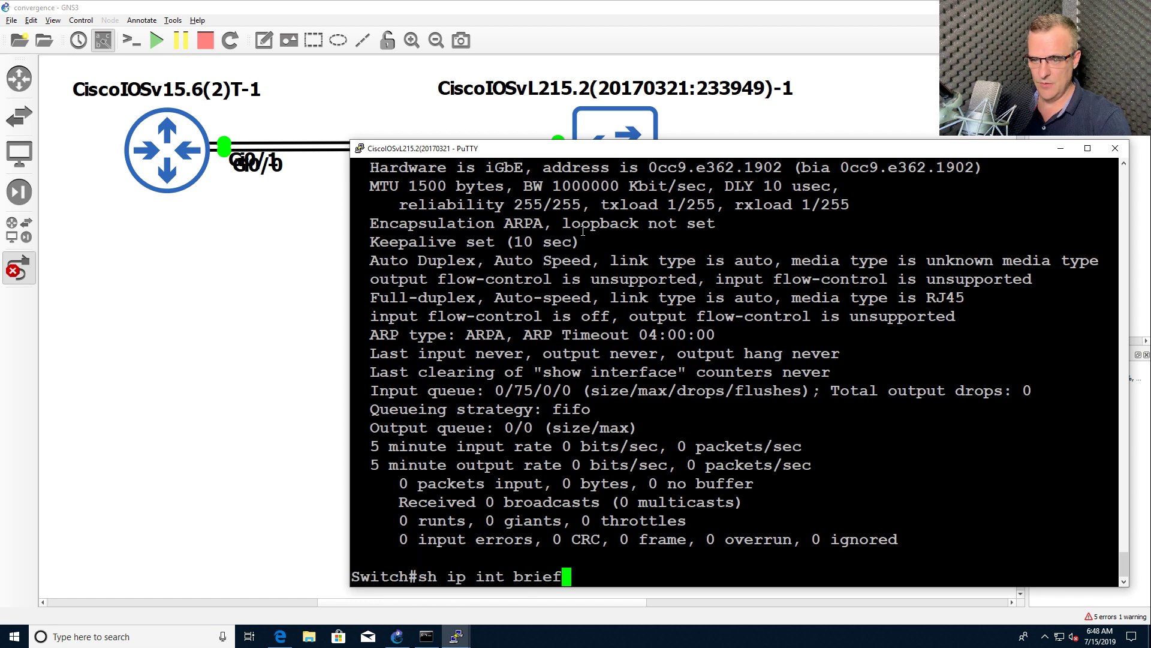
key("Return")
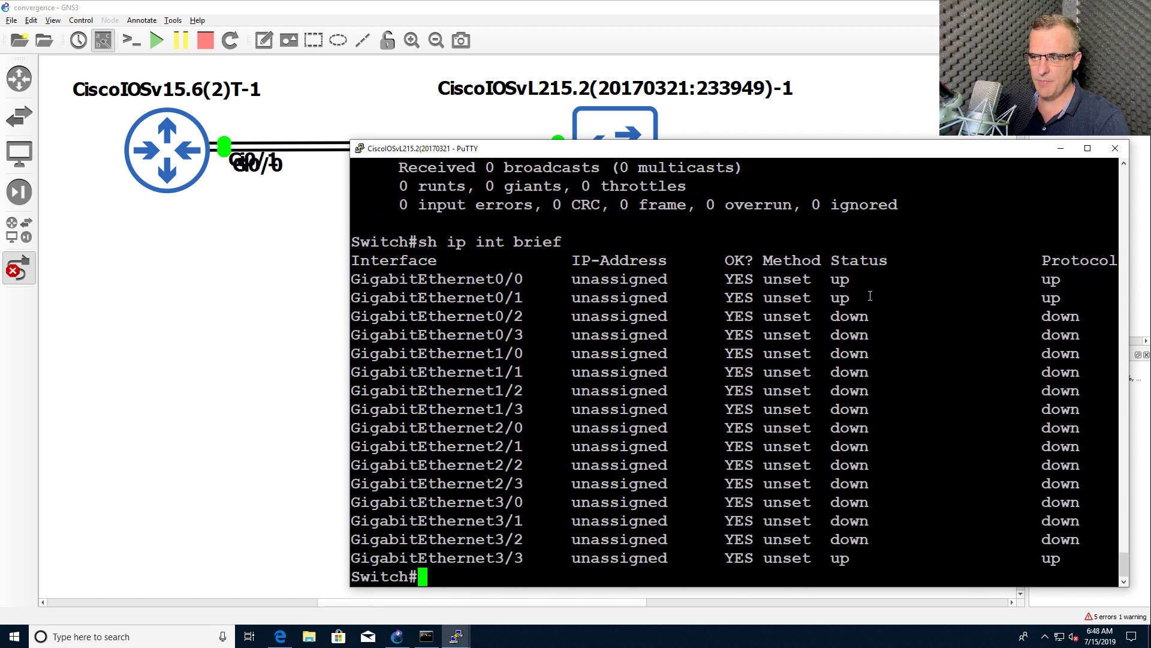
left_click_drag(822, 297, 913, 318)
Suspend the router–switch link in the GNS3 topology
left_click(308, 171)
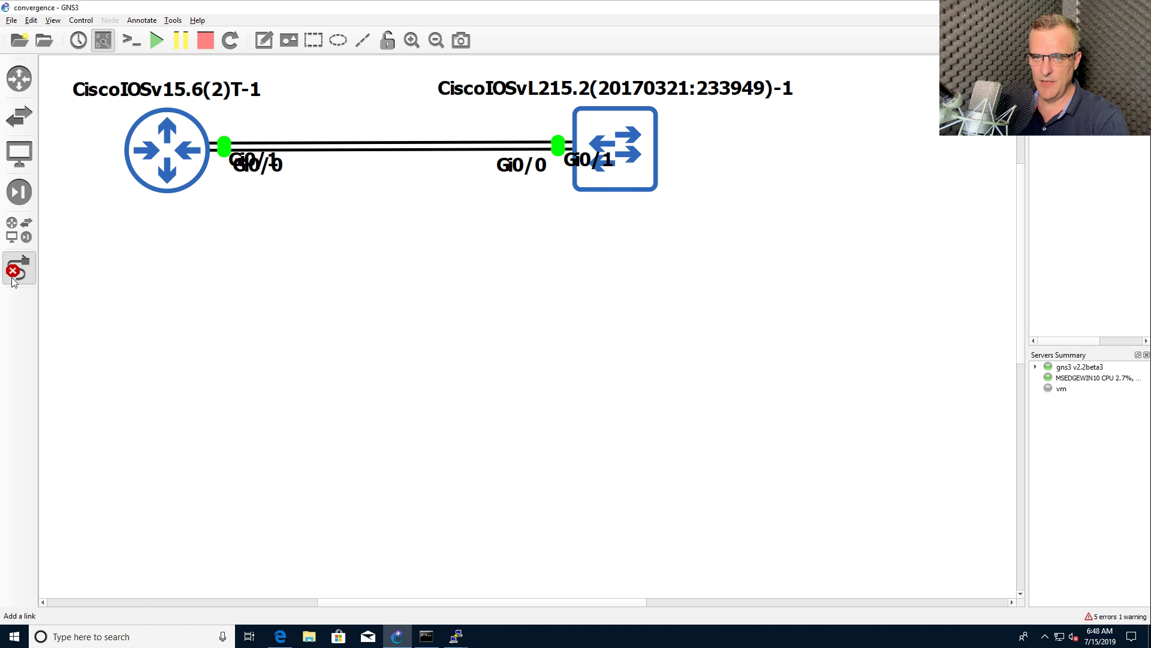
right_click(313, 147)
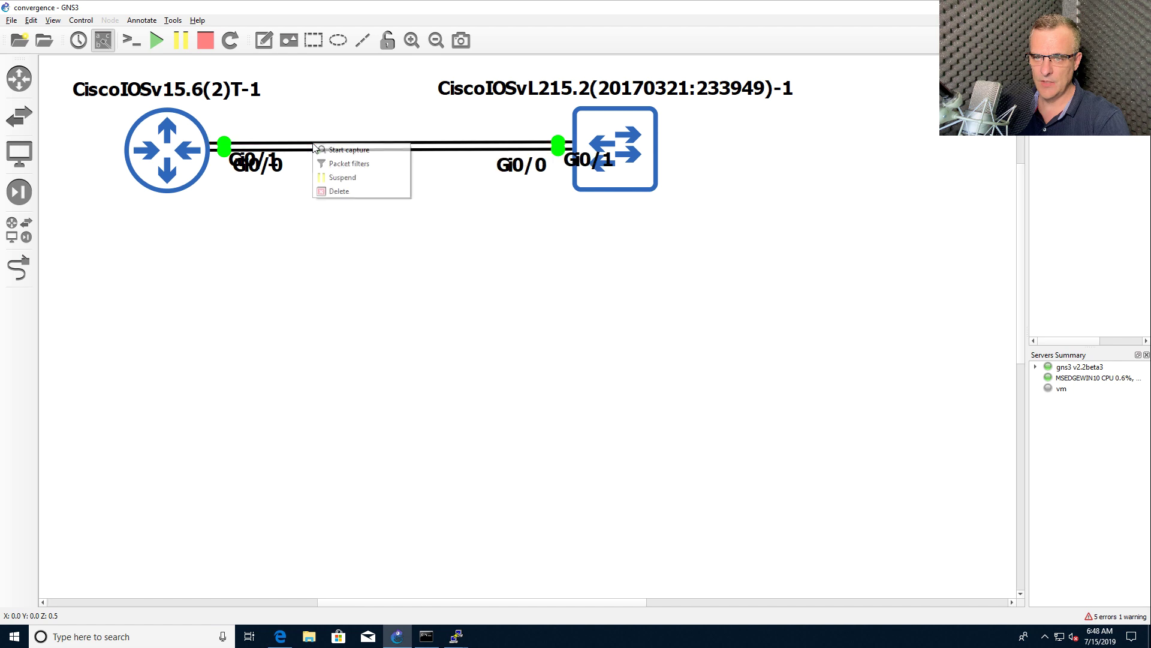
left_click(336, 178)
Run the interface summary on the switch and highlight GigabitEthernet0/1 now down
mouse_move(462, 636)
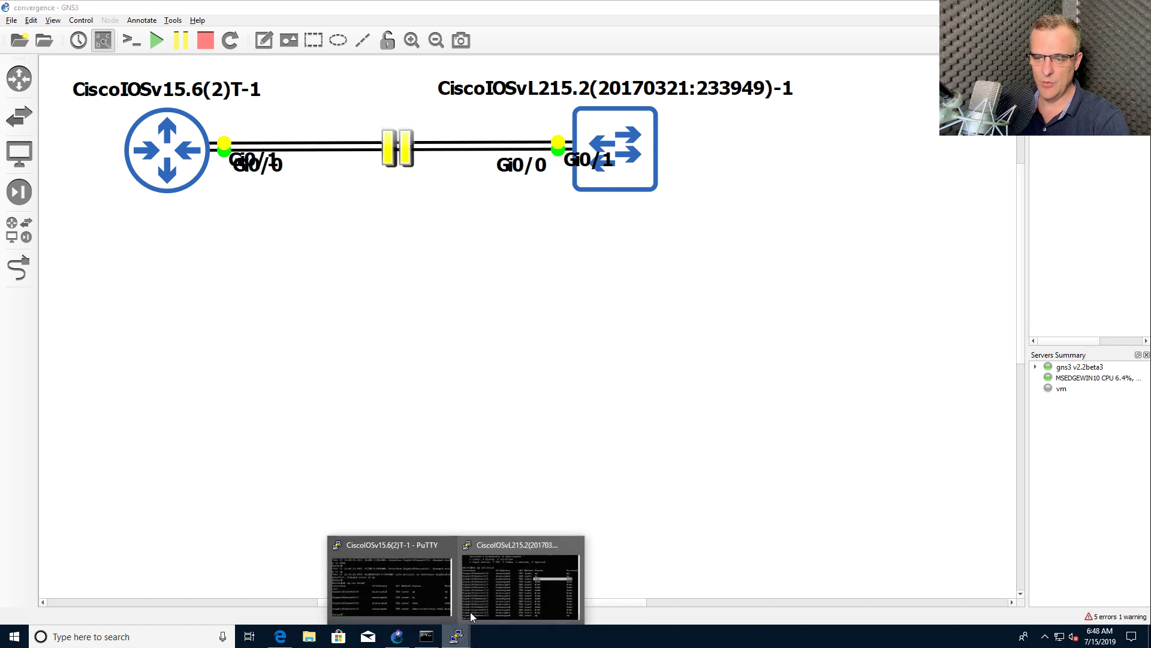
left_click(483, 611)
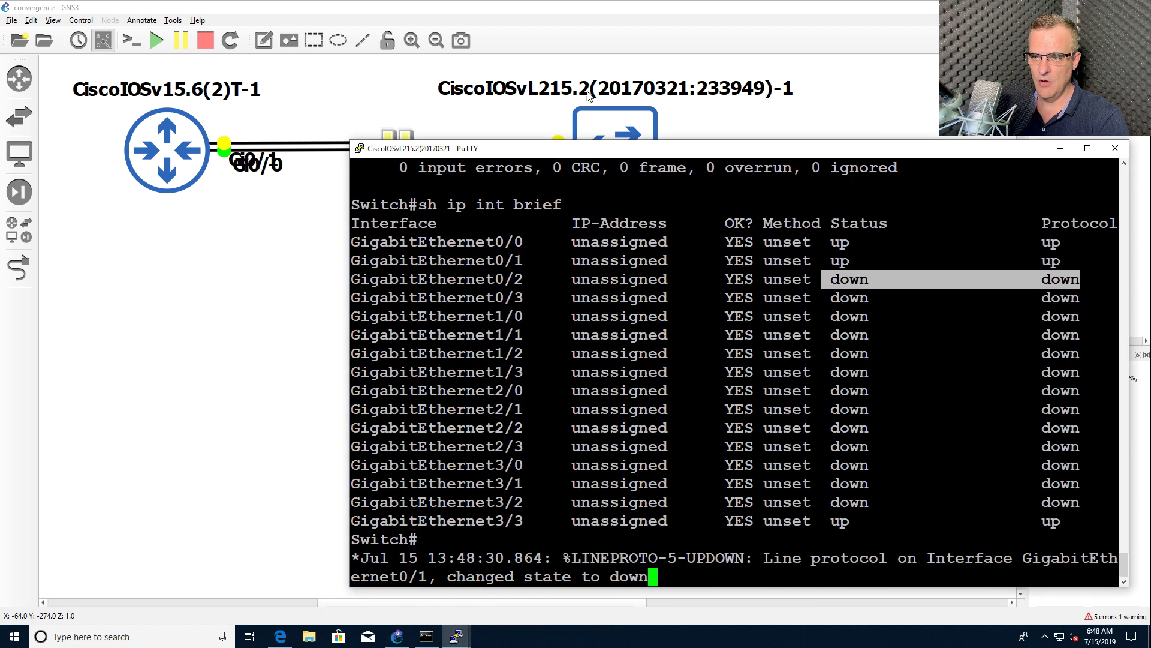
left_click_drag(568, 142, 536, 200)
key("Return")
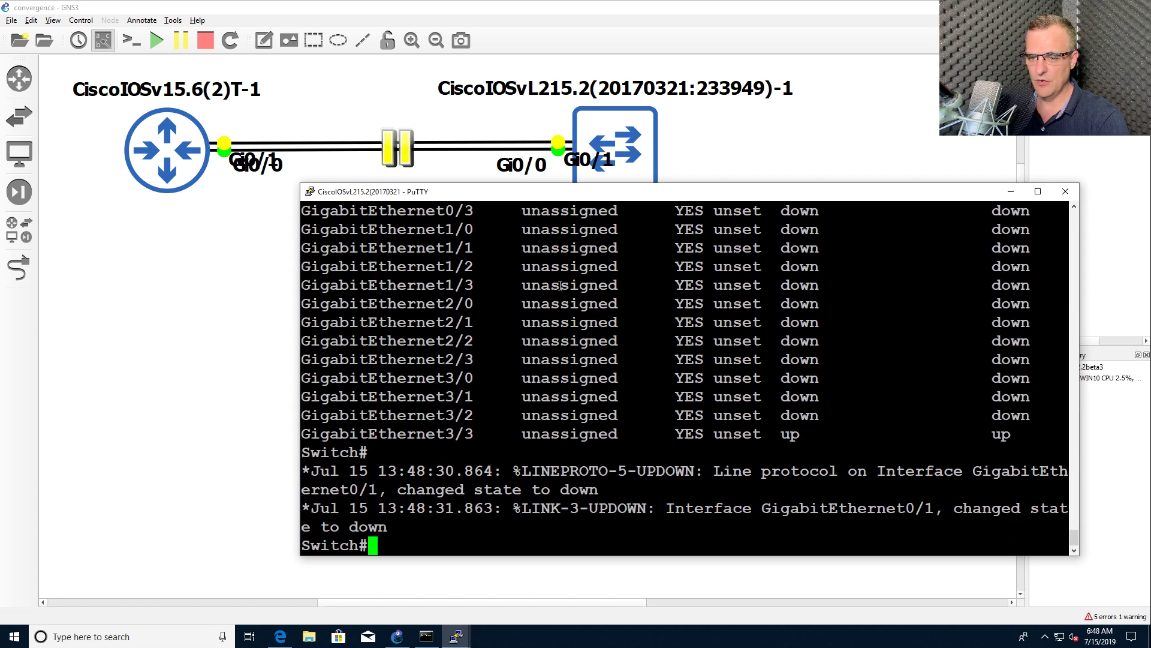
key("Return")
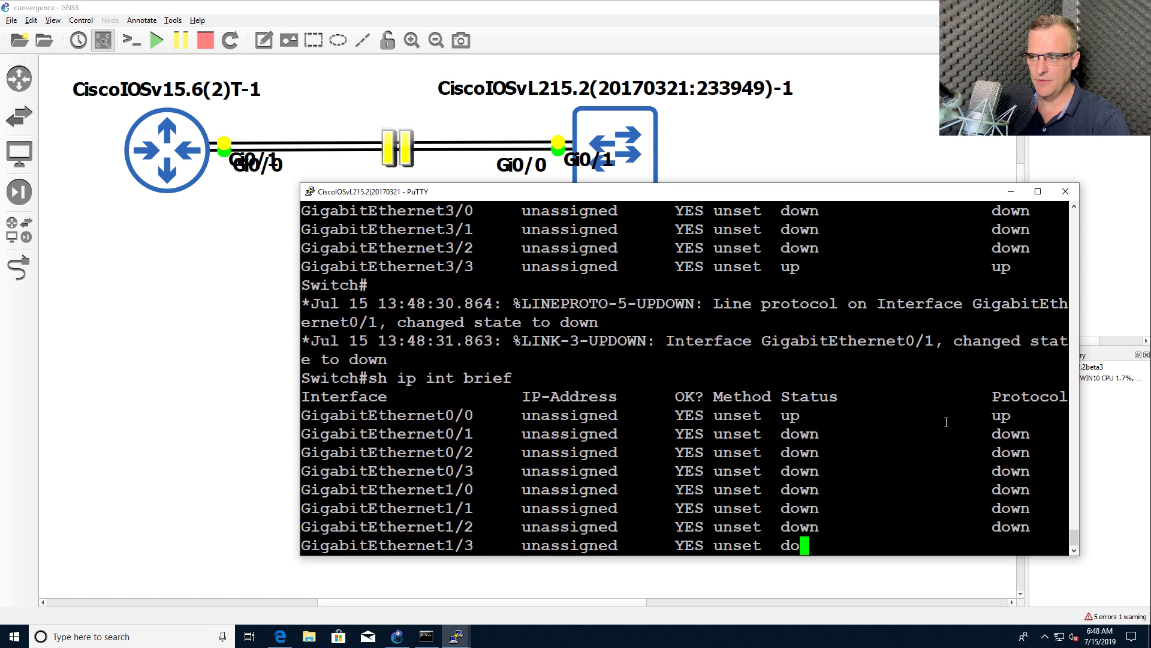
left_click_drag(780, 266, 1029, 272)
On the router console, highlight the link-down log messages and rerun 'sh ip int brief'
left_click(457, 636)
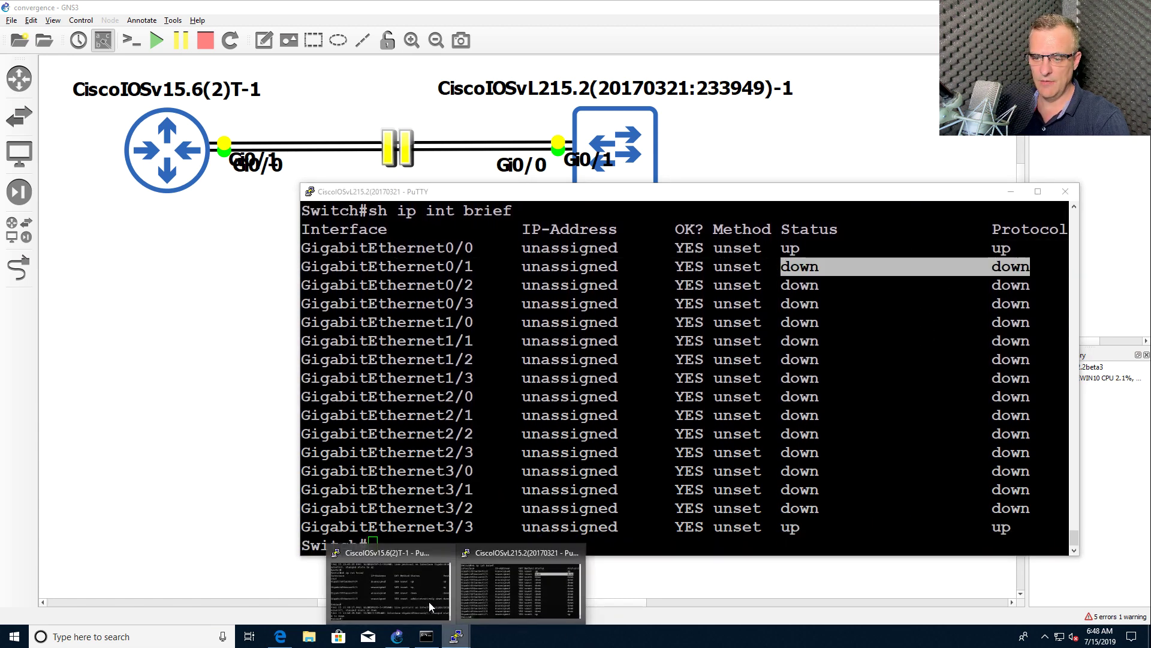
left_click(396, 586)
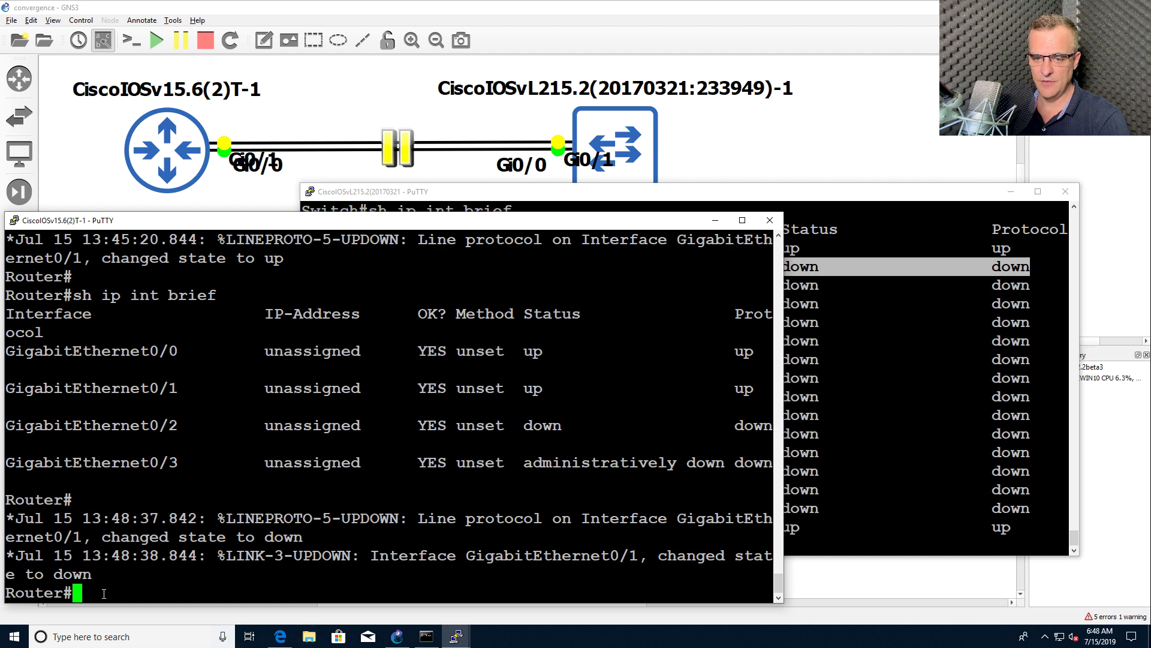
left_click_drag(104, 568, 3, 527)
key("Up")
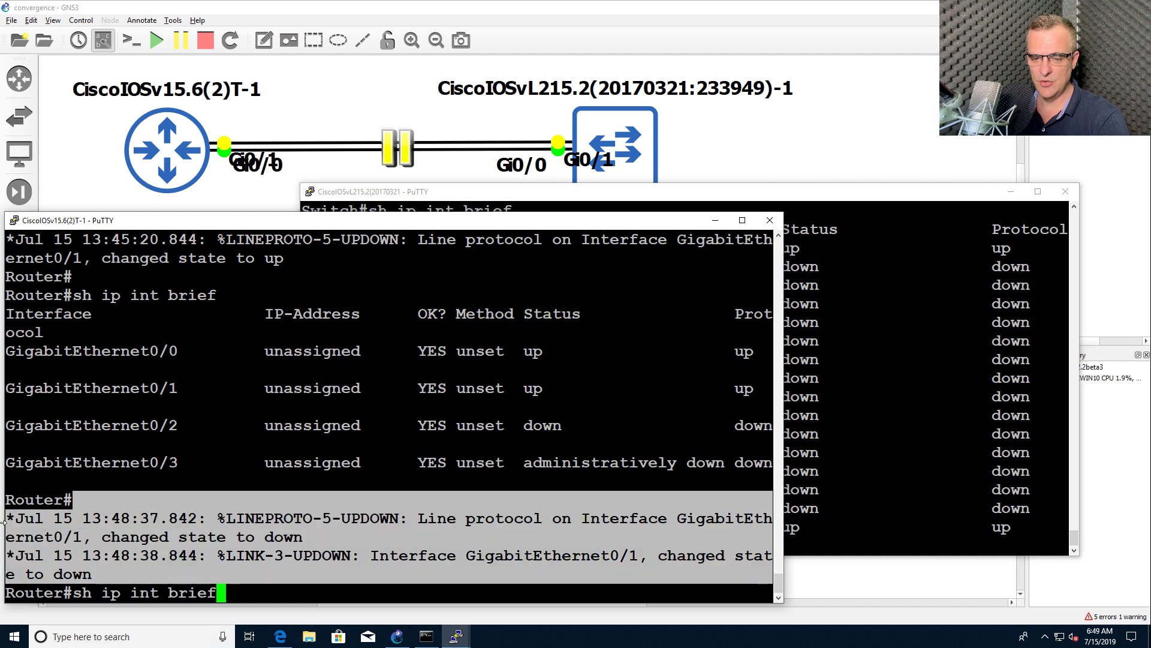
key("Return")
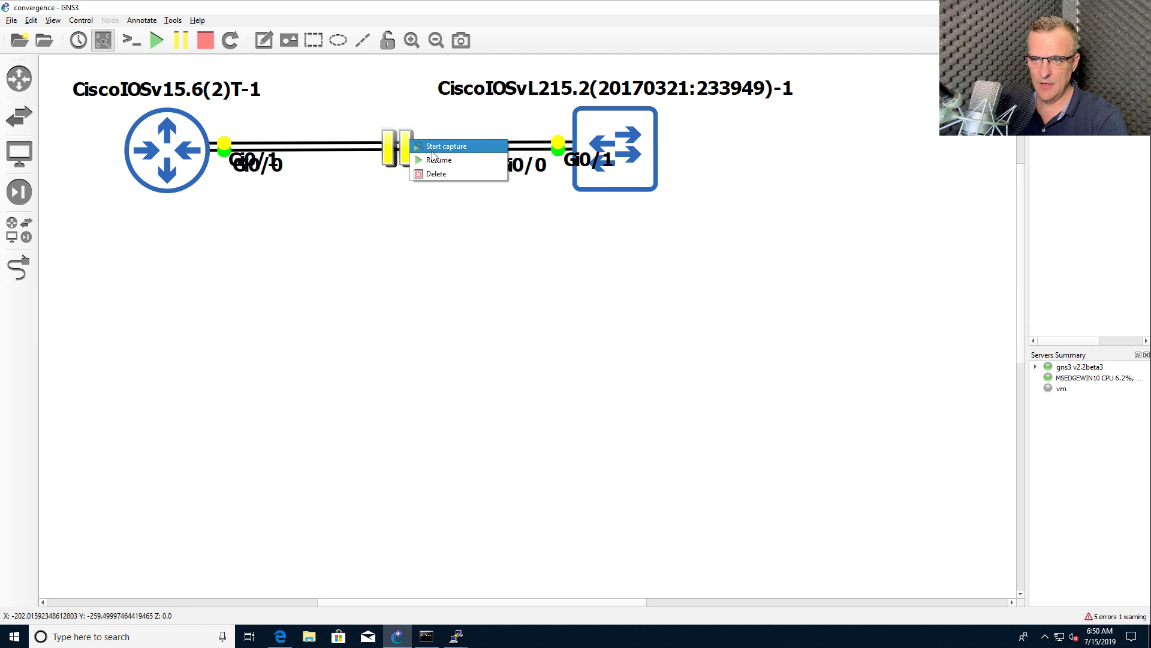
Resume the suspended router–switch link and bring the switch and router consoles forward
left_click(434, 159)
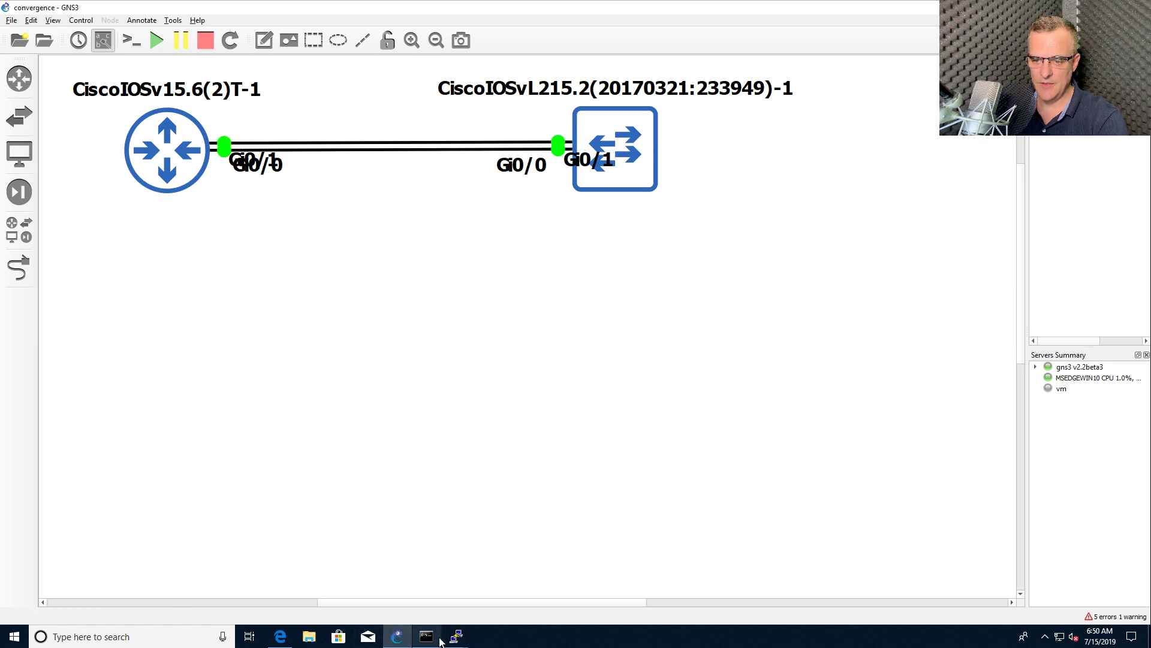
mouse_move(452, 639)
left_click(521, 588)
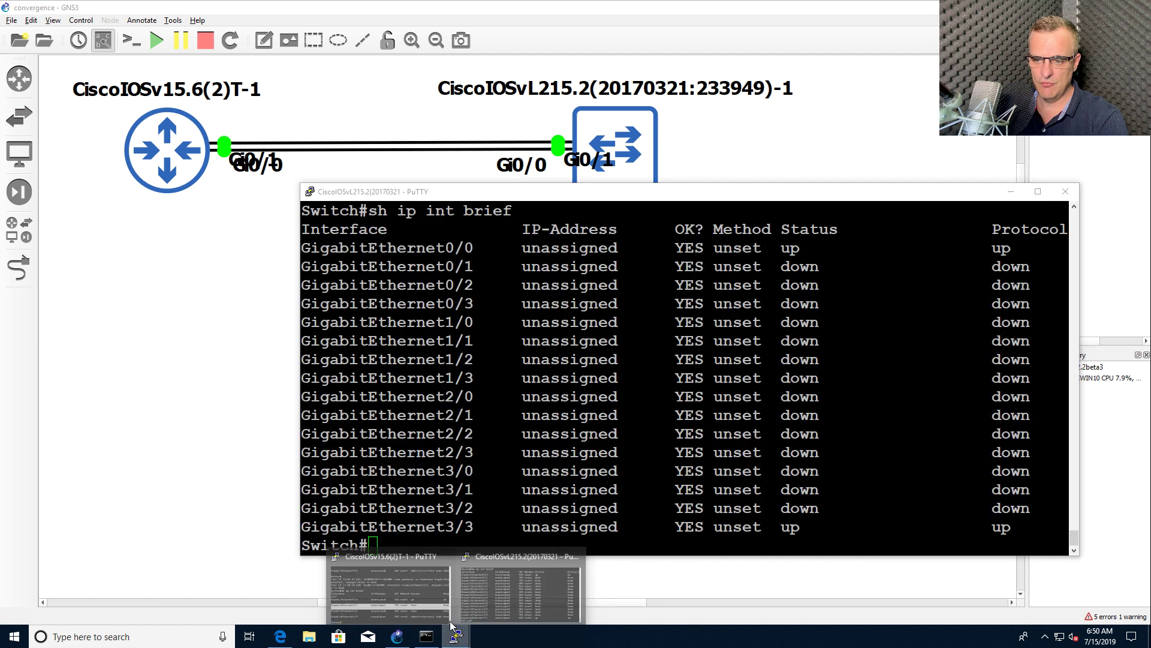
left_click(436, 604)
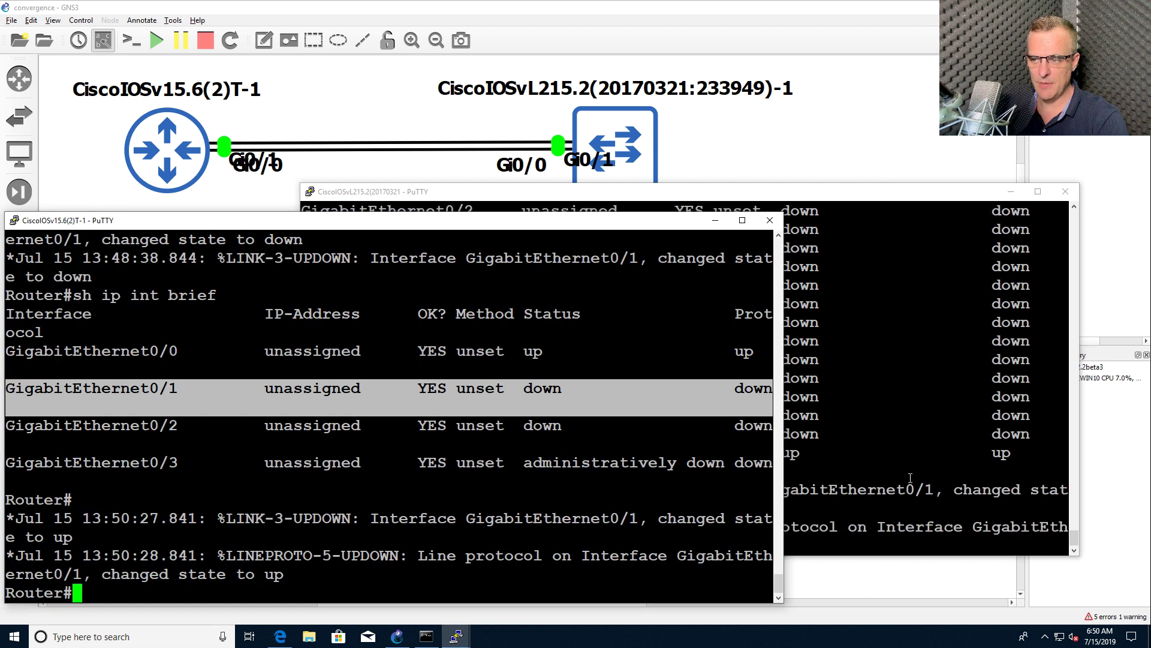
left_click(911, 450)
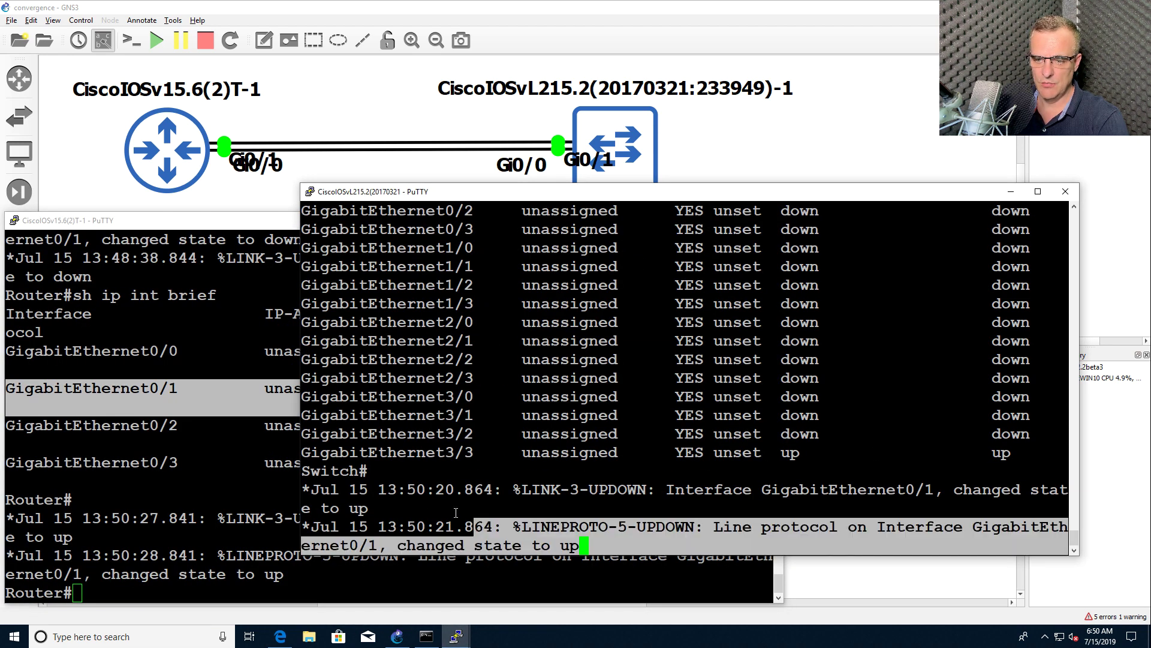
Run 'sh ip int brief' on the switch and router, showing GigabitEthernet0/1 back up
key("Return")
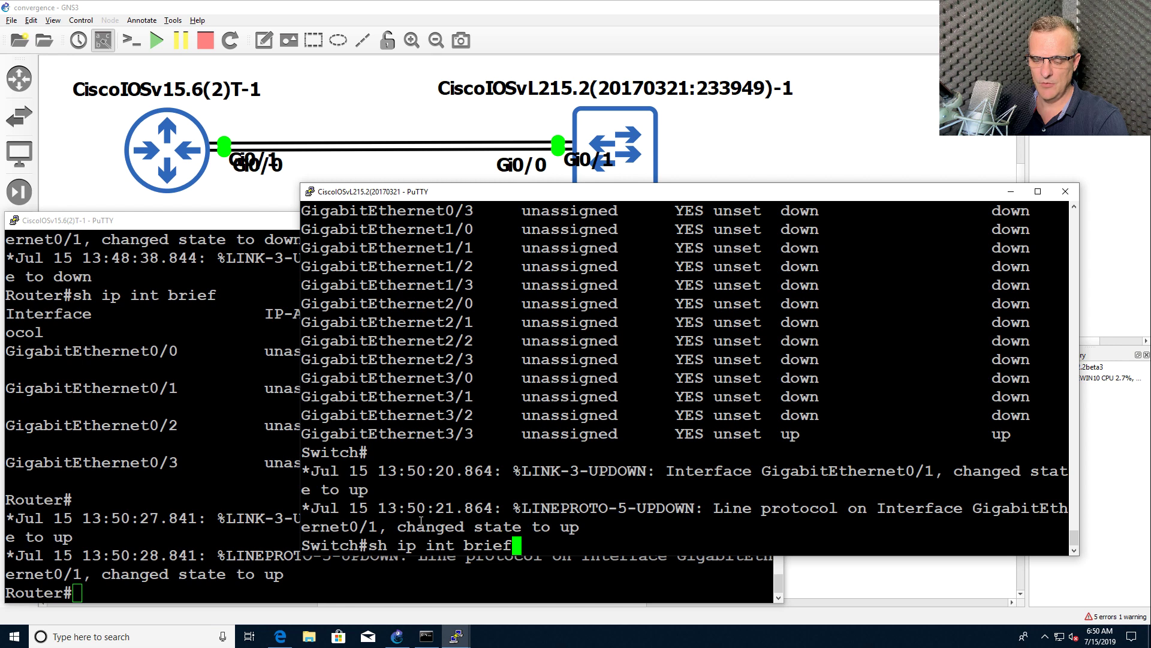
type("sh ip int brief")
key("Return")
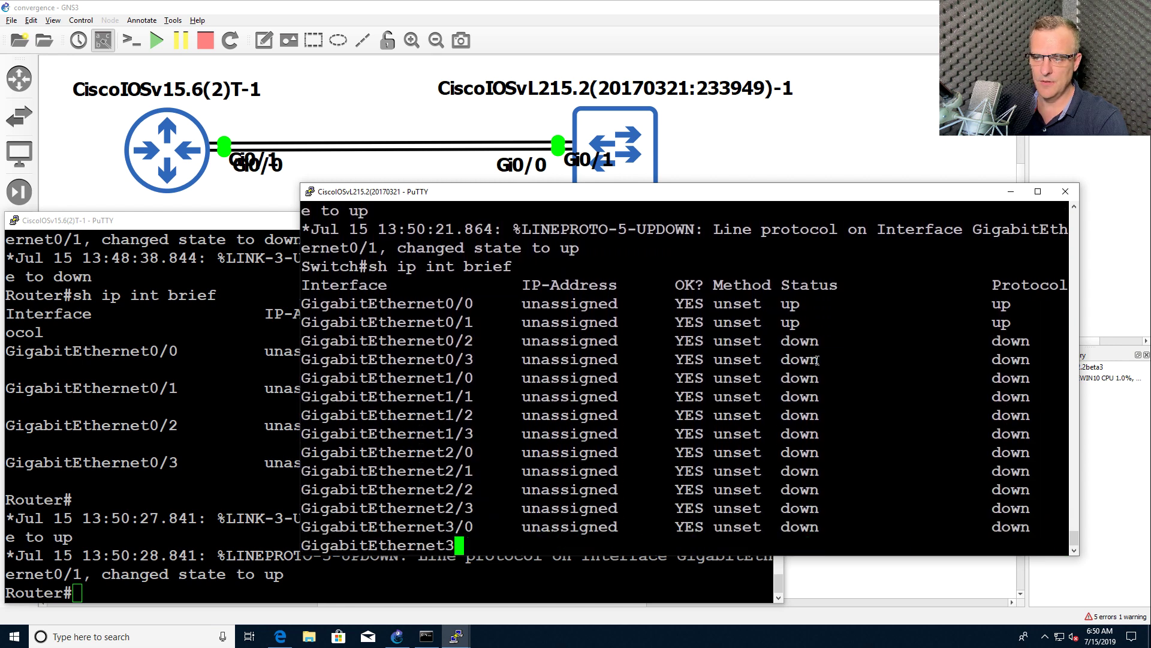
left_click_drag(778, 275, 1017, 269)
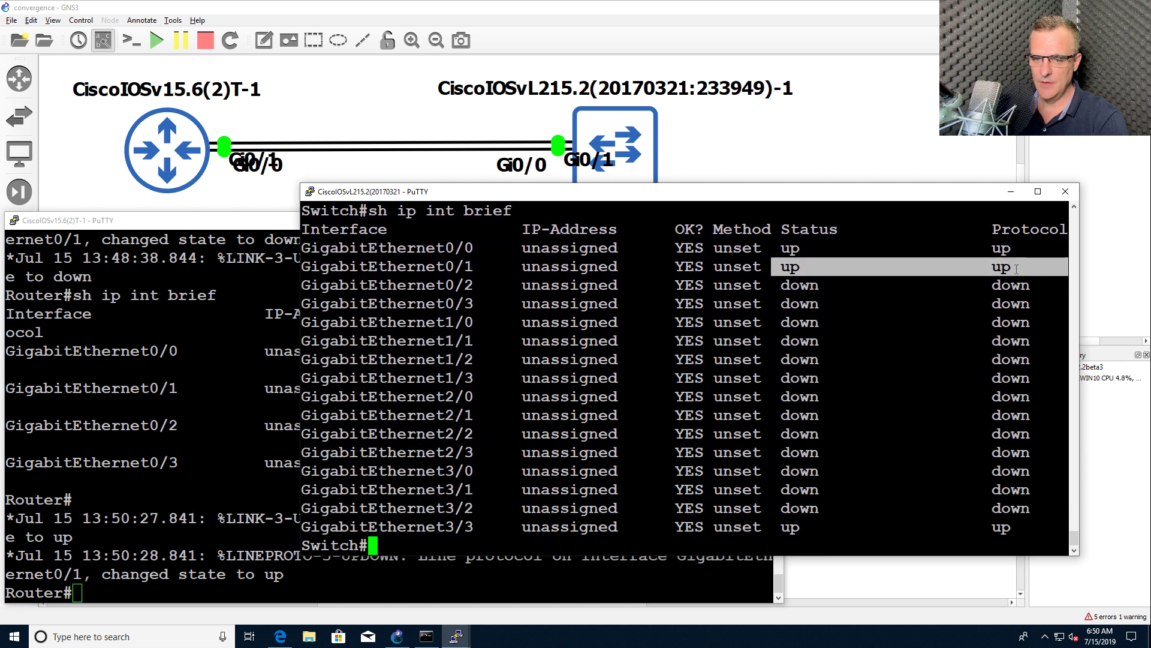
left_click(32, 461)
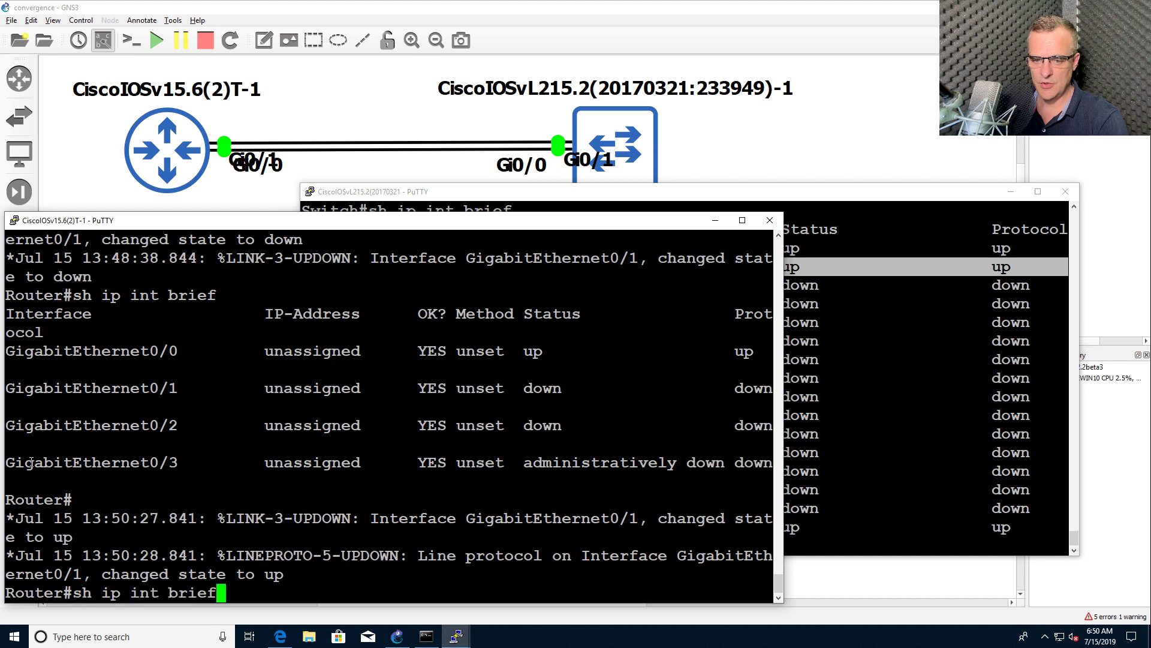
key("Return")
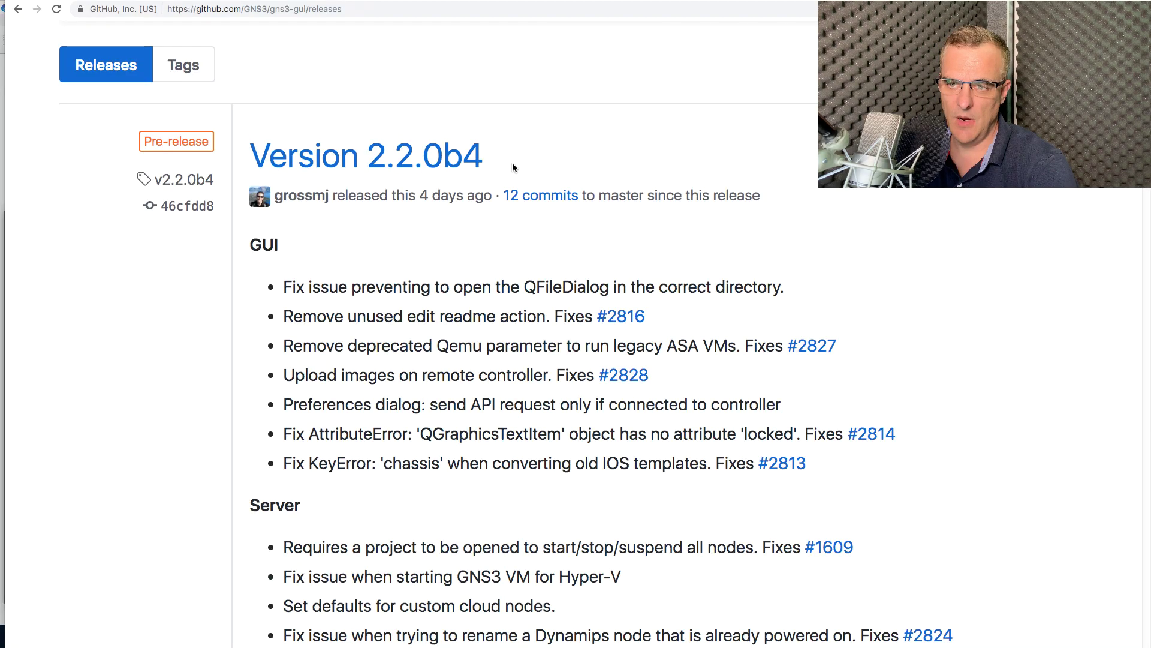
left_click_drag(512, 165, 259, 152)
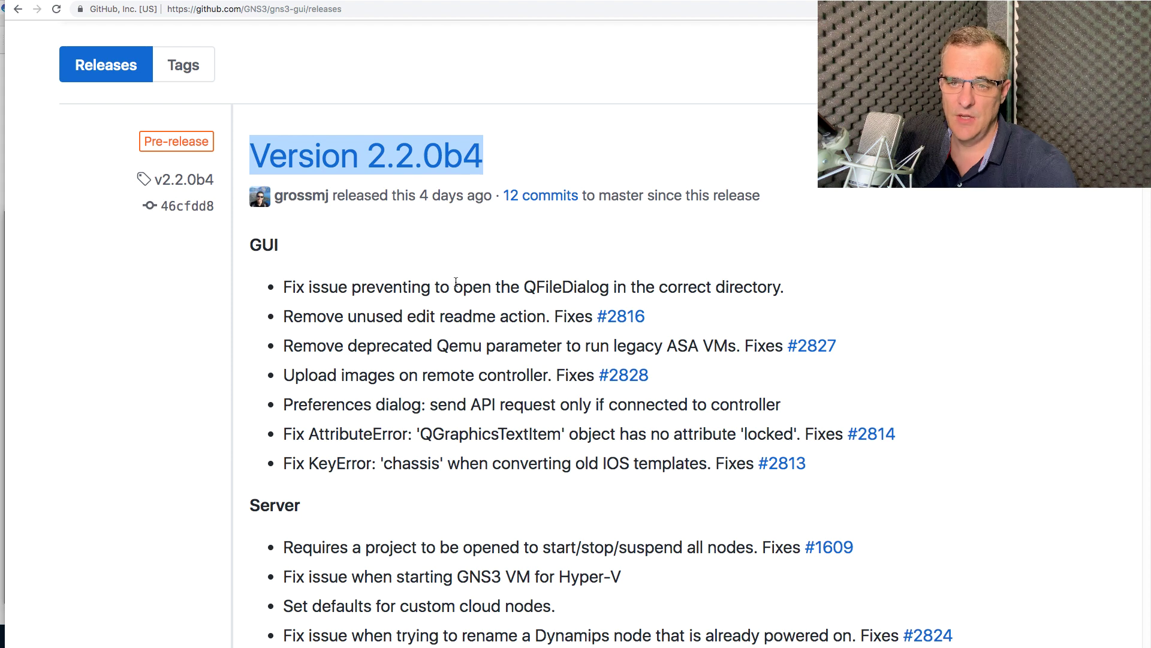
scroll(445, 276, "down", 2)
scroll(313, 175, "down", 2)
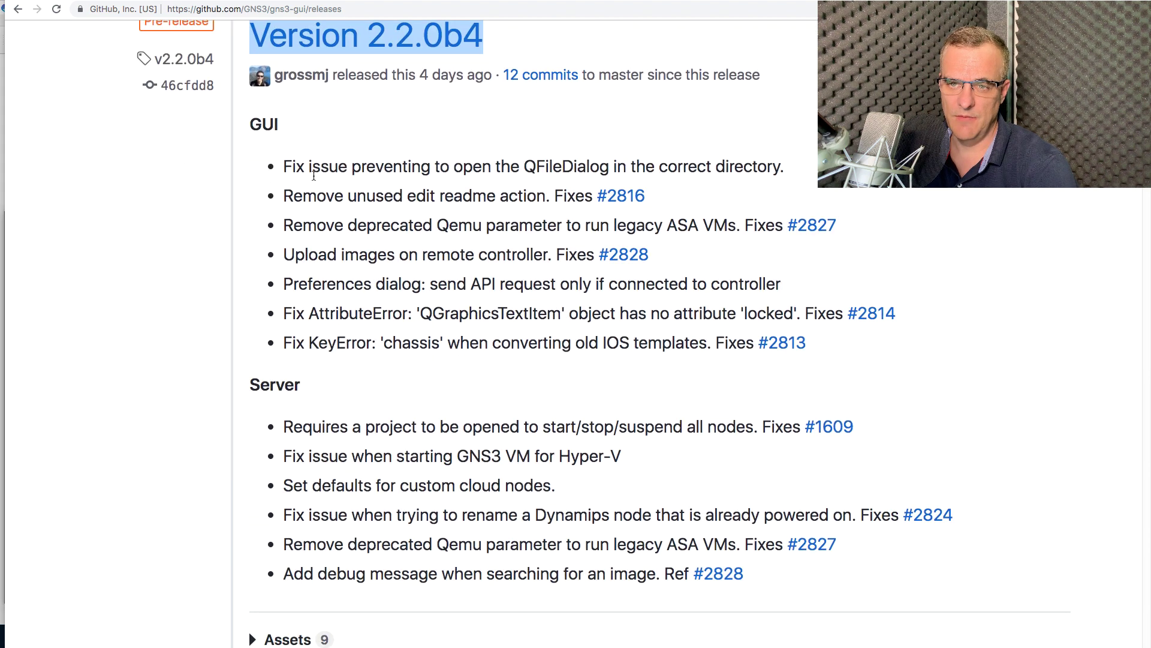
left_click_drag(248, 122, 817, 548)
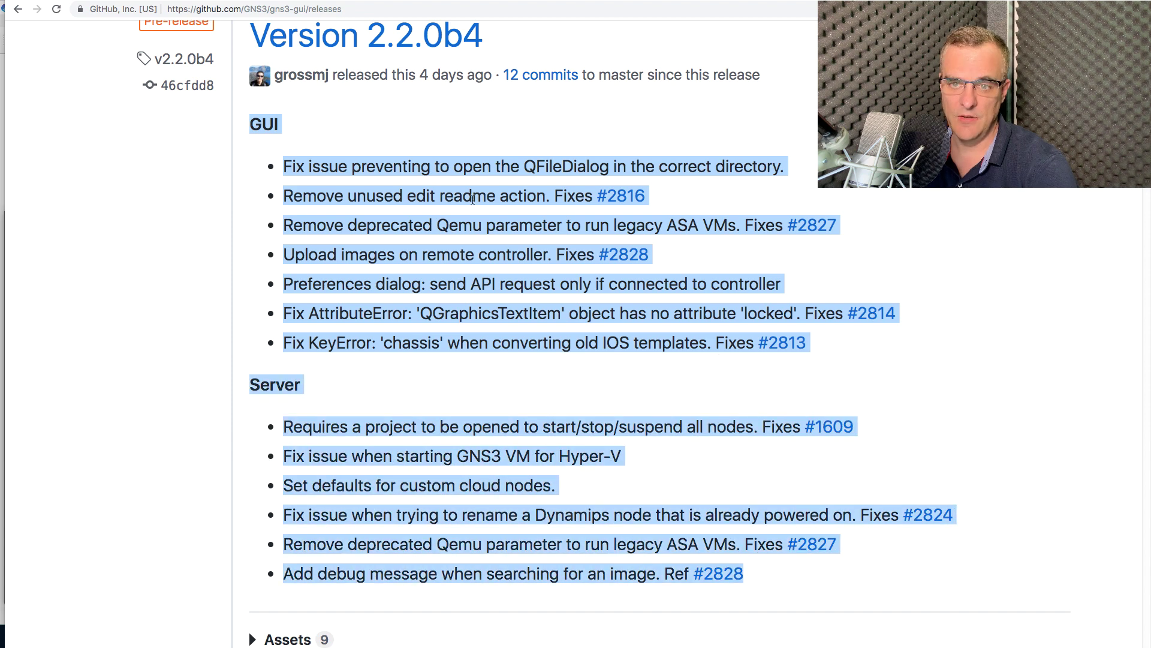